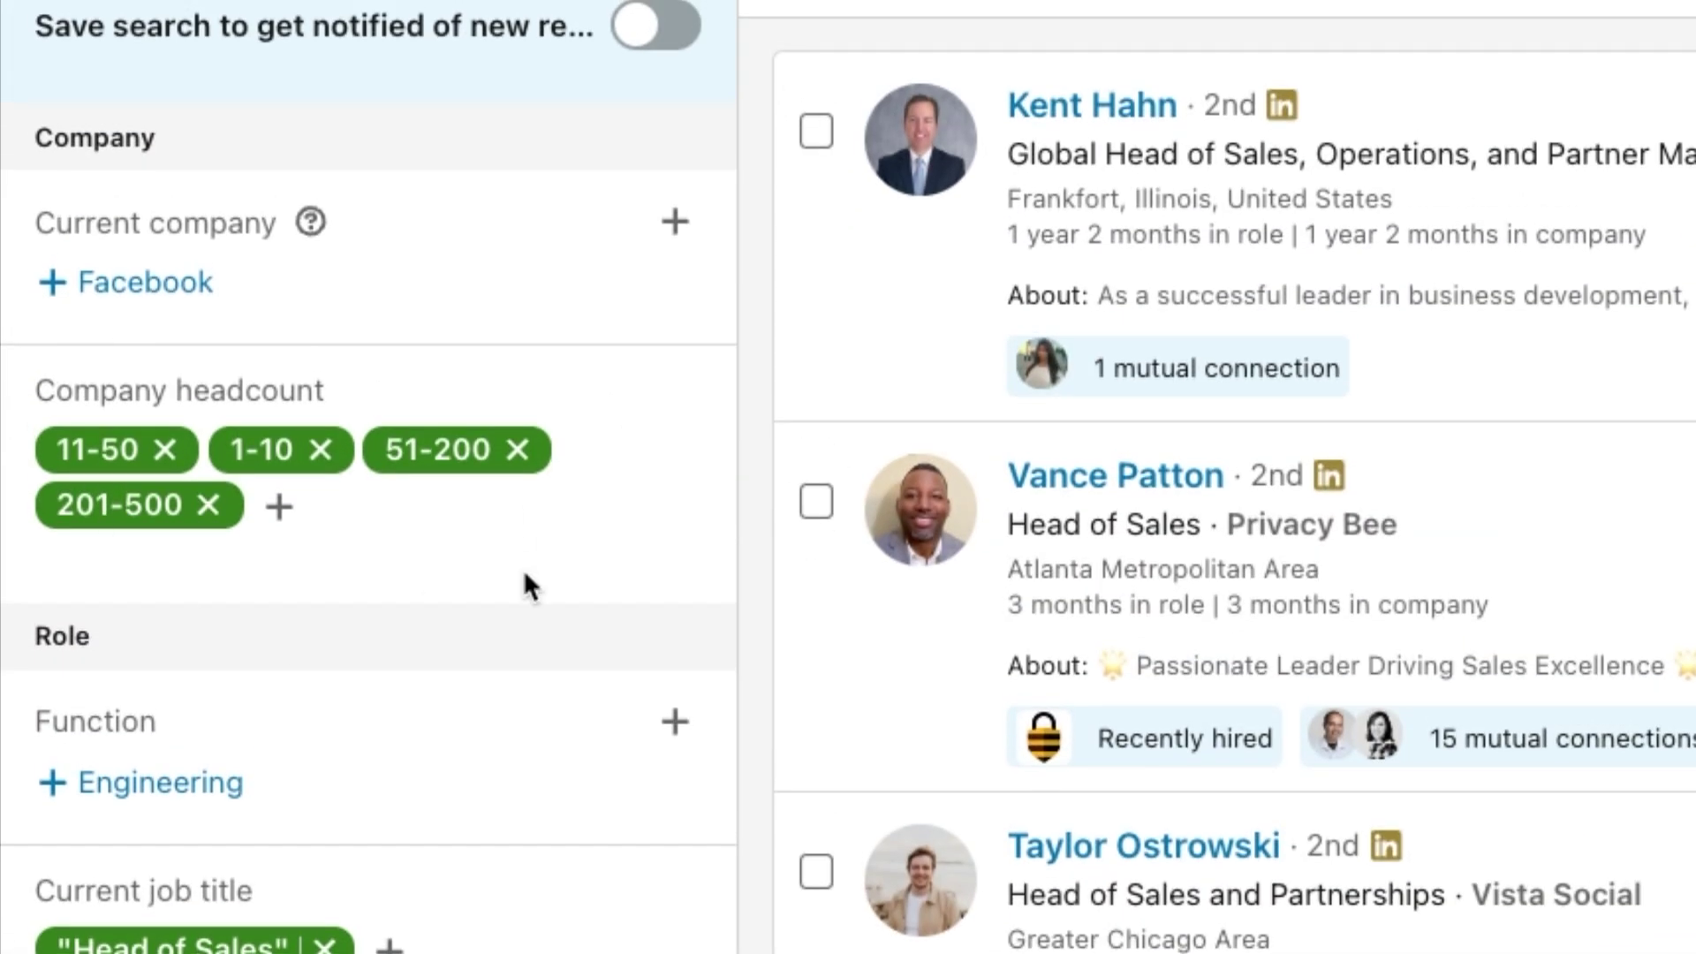
- Expand the filter panel into the two-column all-filters view and scroll down to the Role filters
scroll(523, 133, "down", 5)
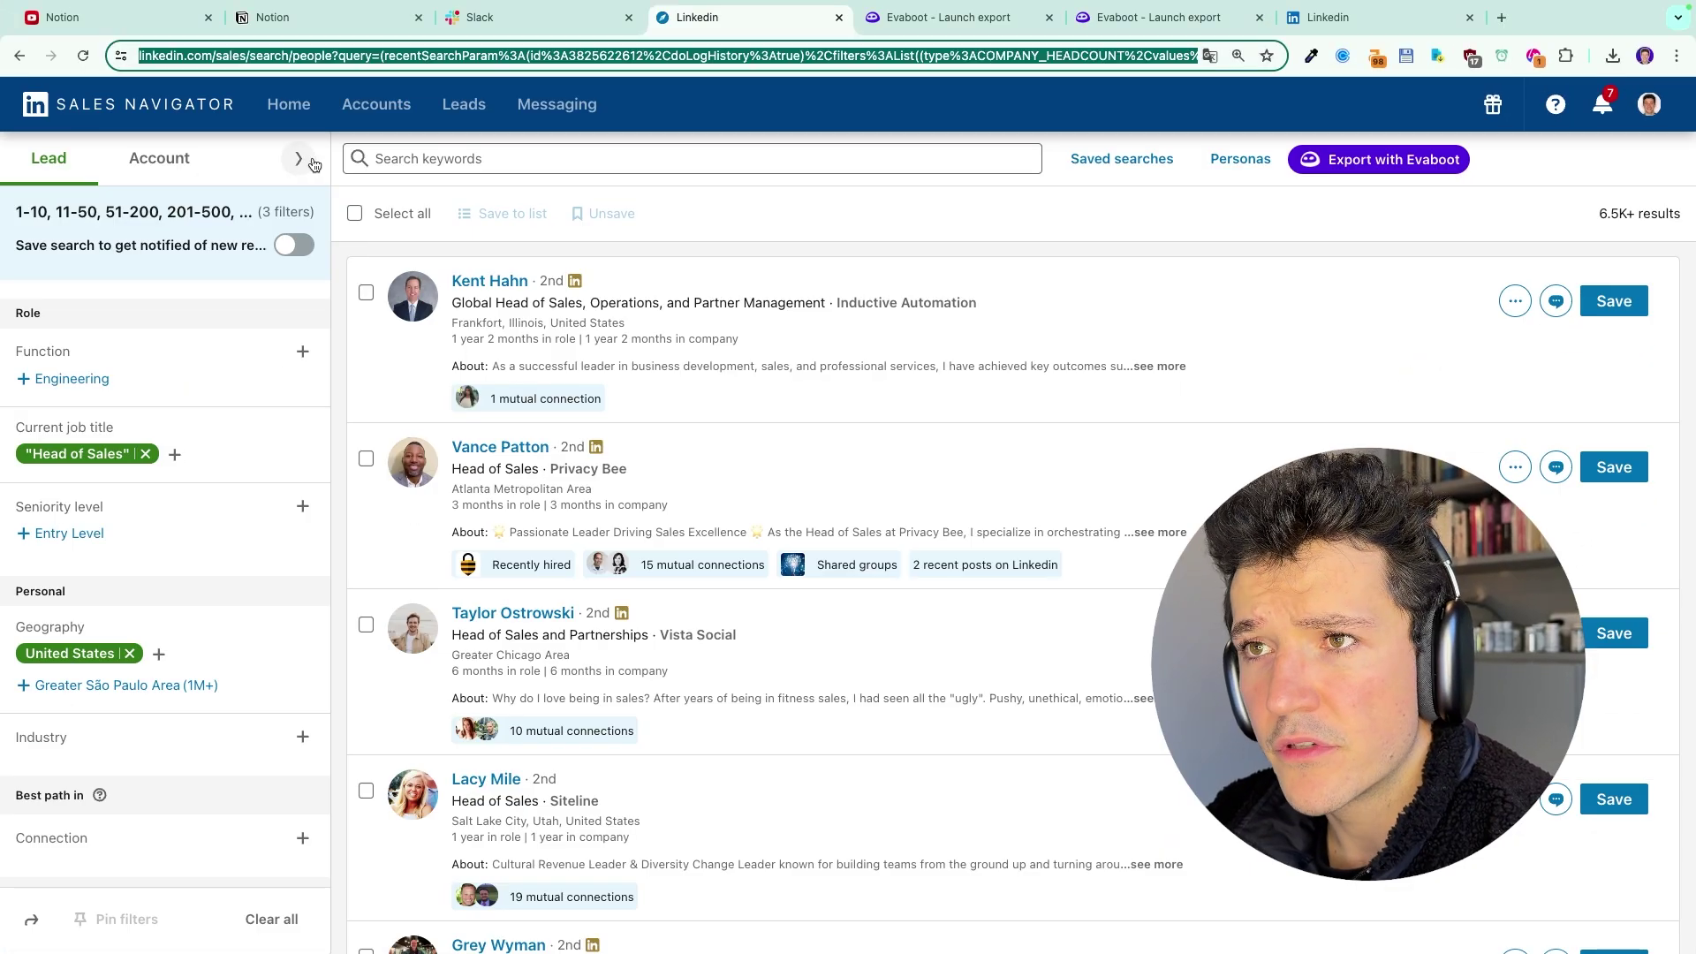
left_click(301, 159)
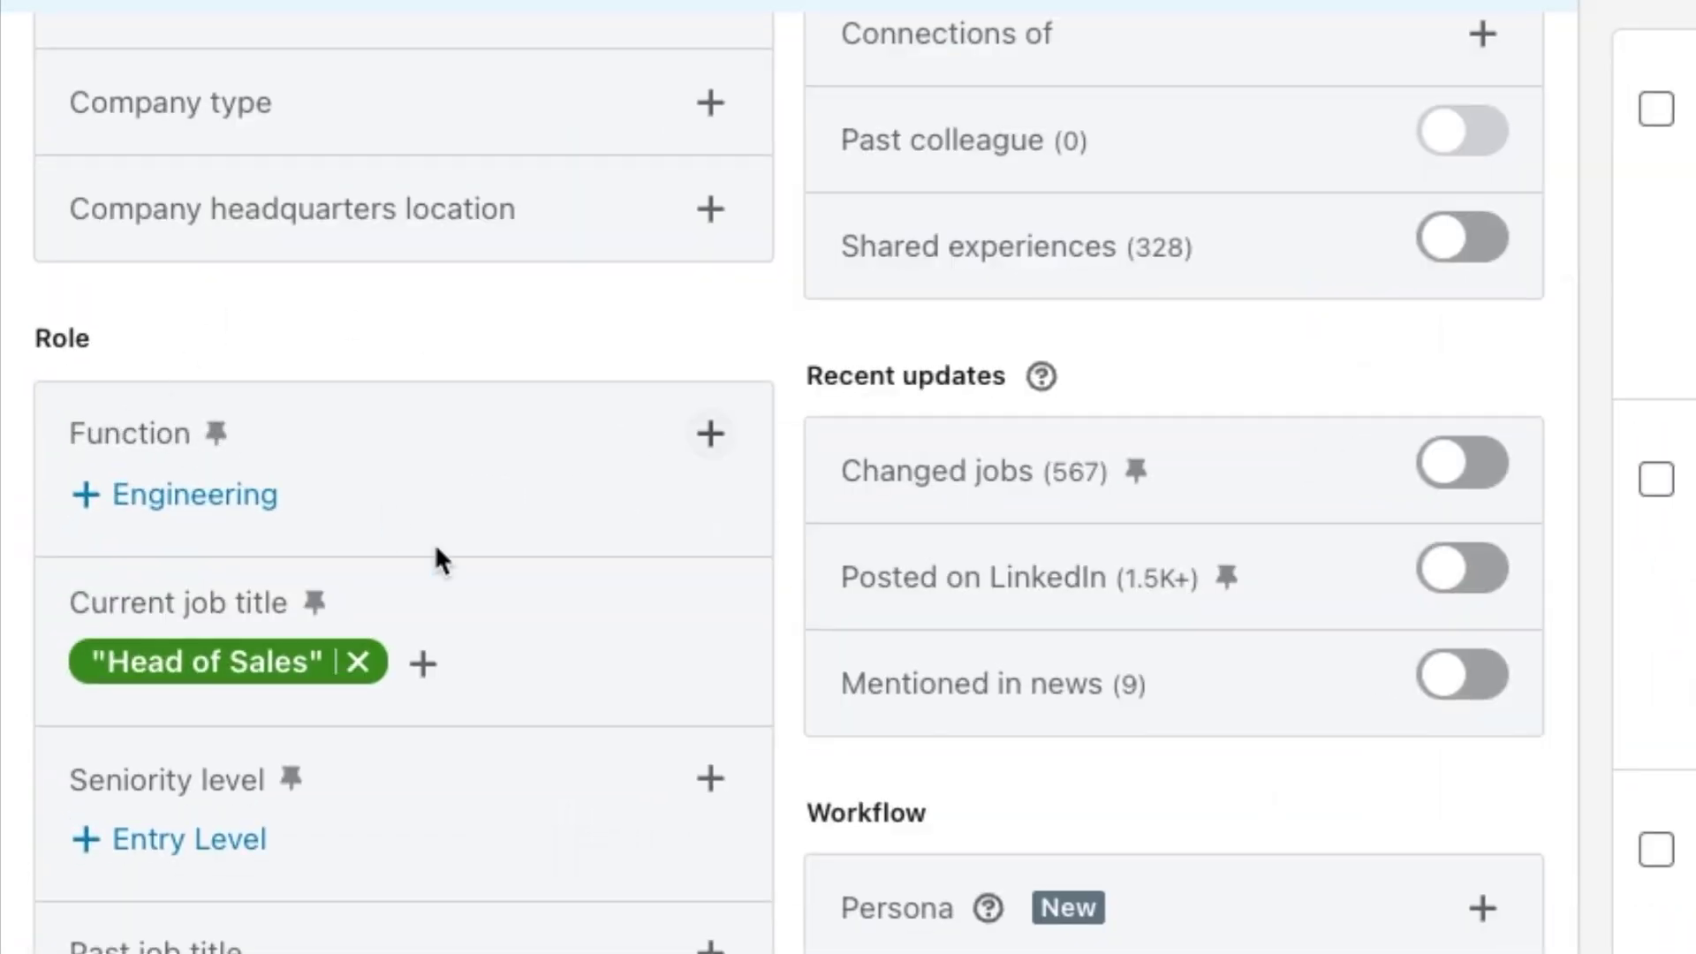
scroll(439, 556, "down", 4)
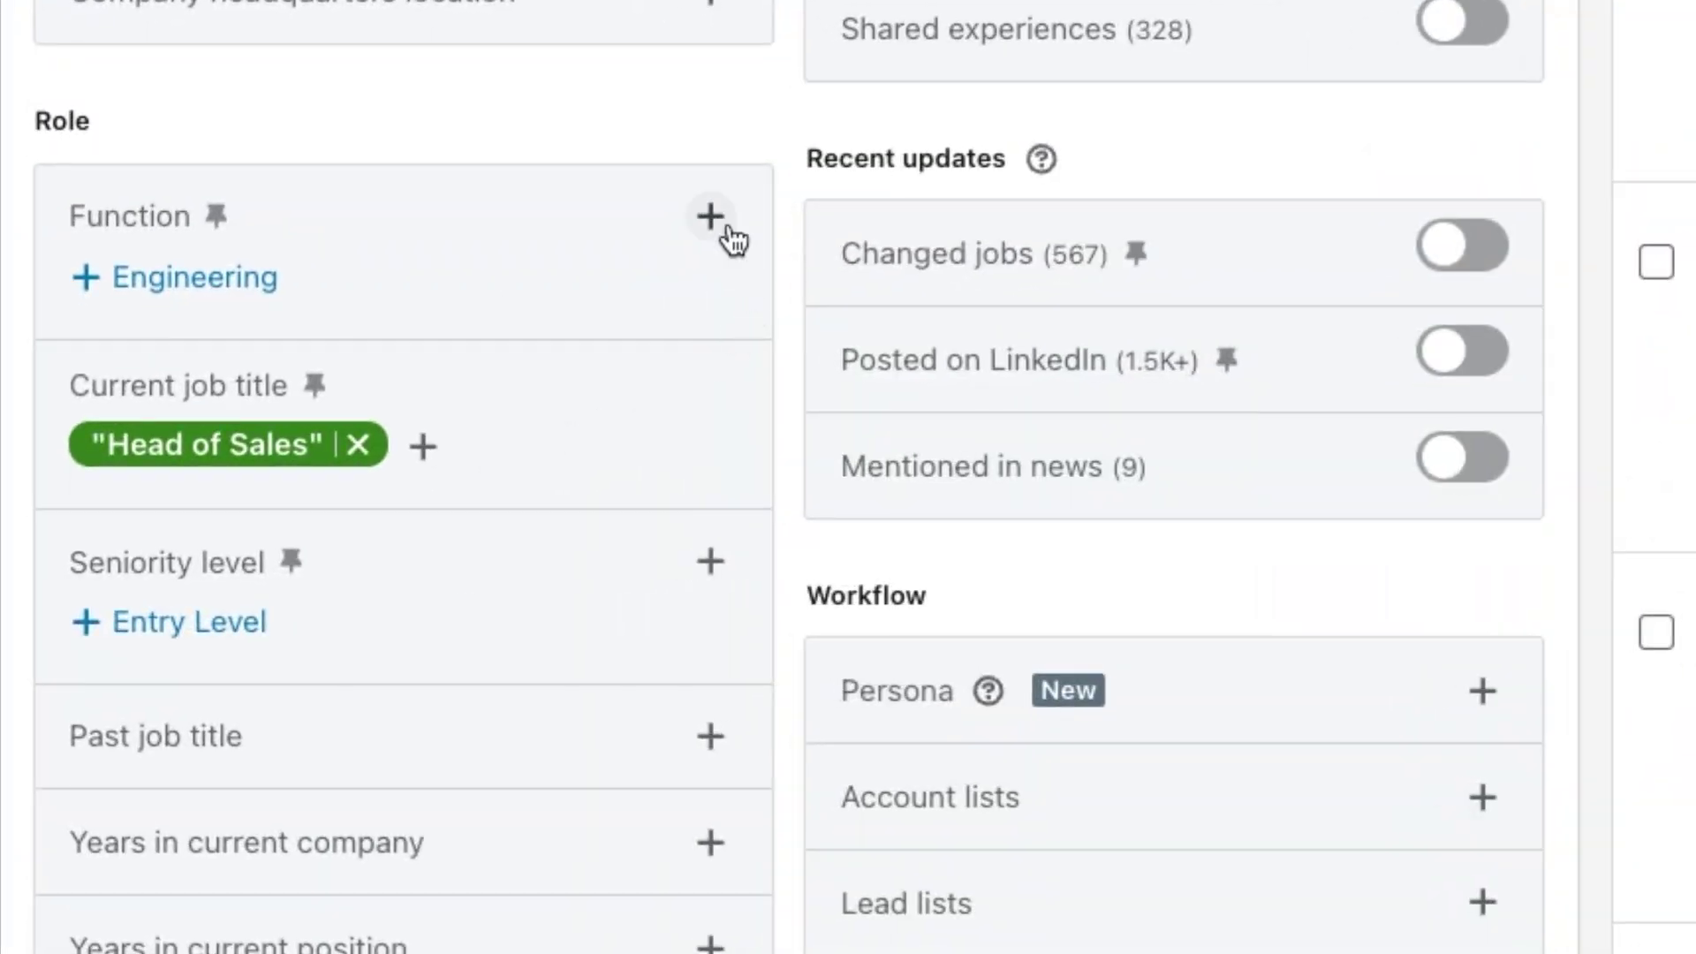
- Exclude the functions Engineering, Operations, Consulting, Education, Marketing, Finance, Healthcare Services and Community and Social Services
left_click(318, 438)
scroll(356, 273, "down", 1)
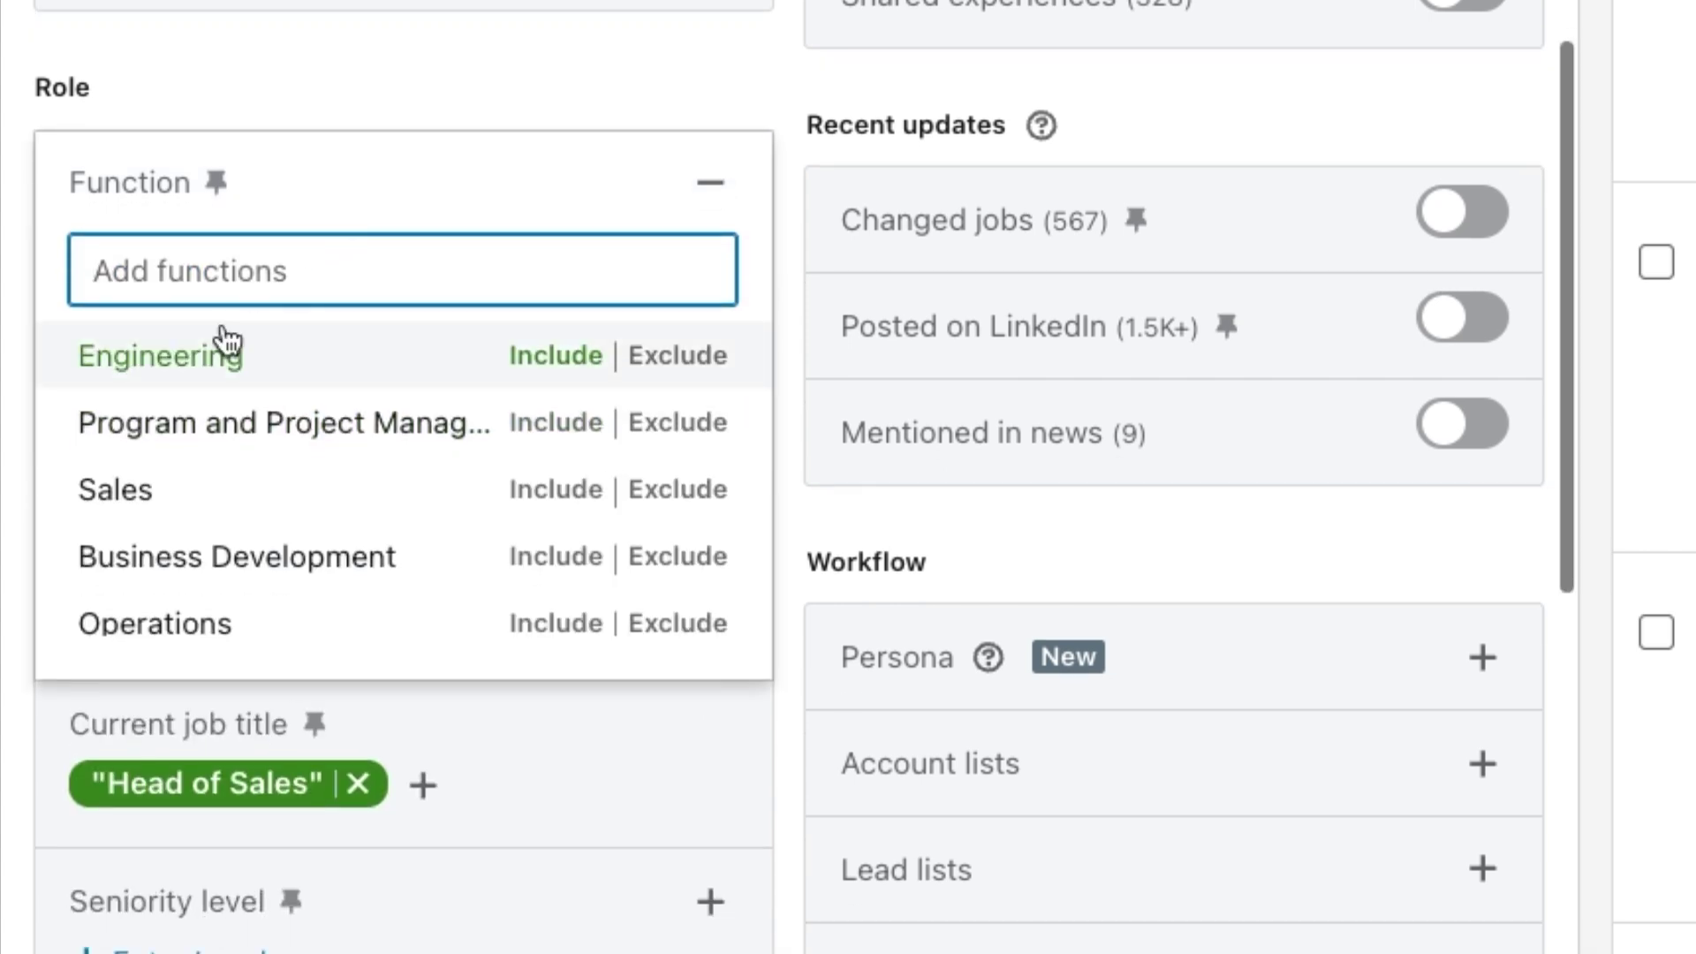
left_click(179, 353)
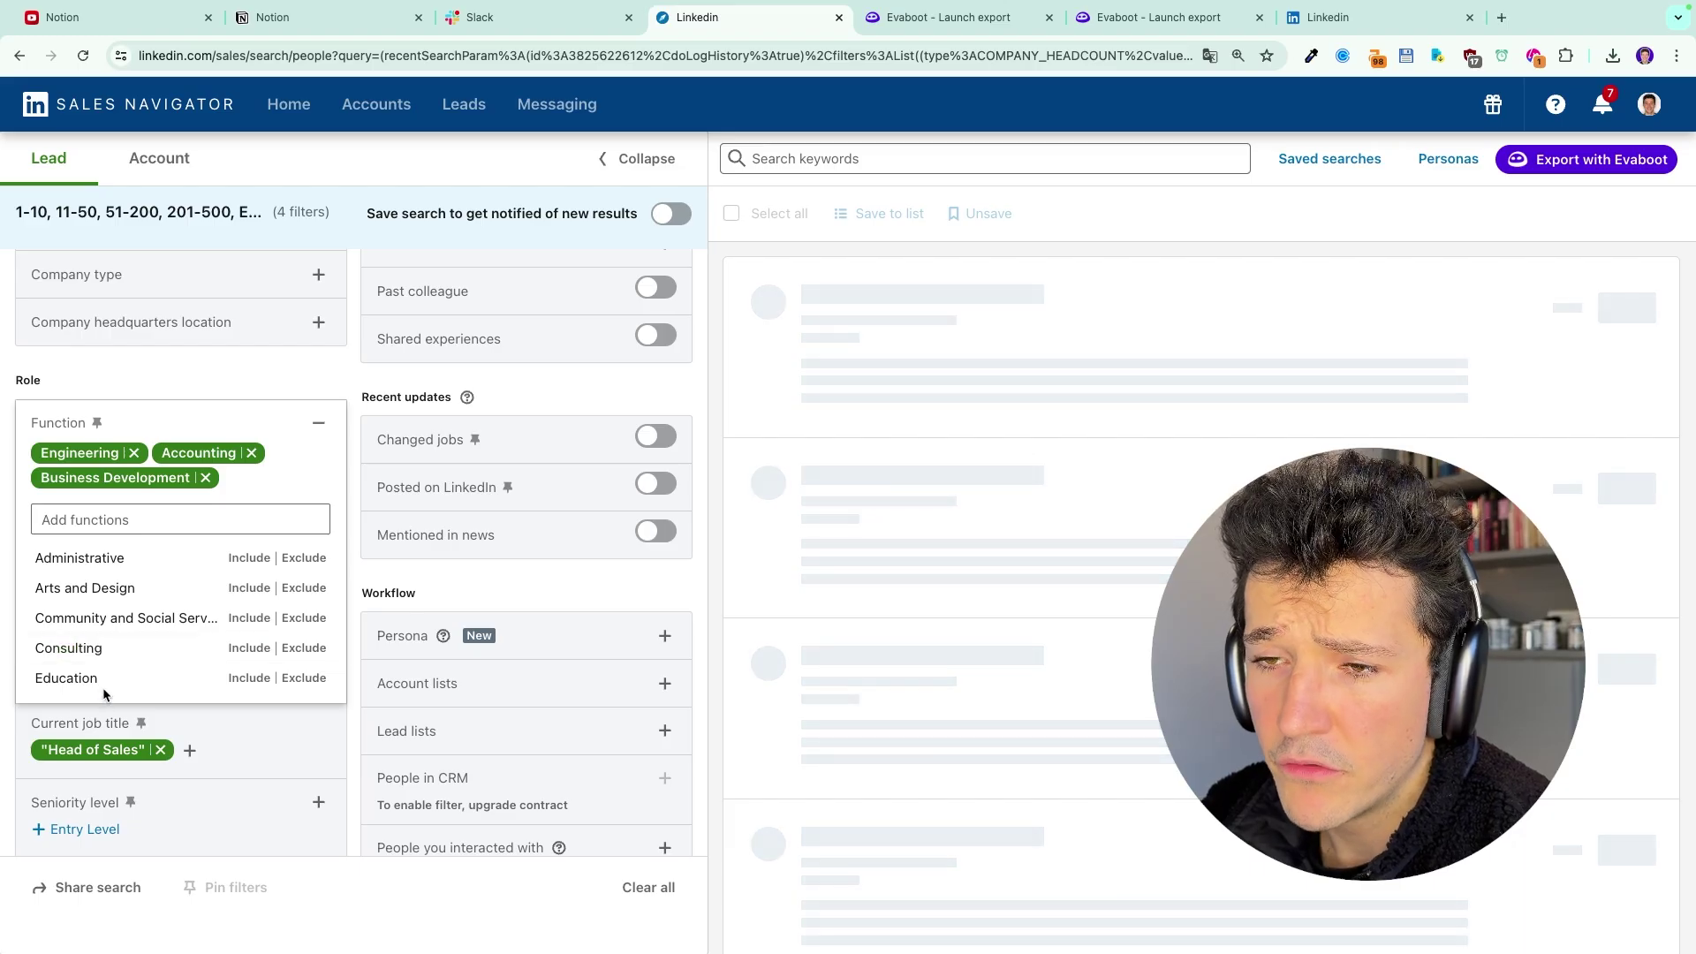
scroll(150, 682, "down", 5)
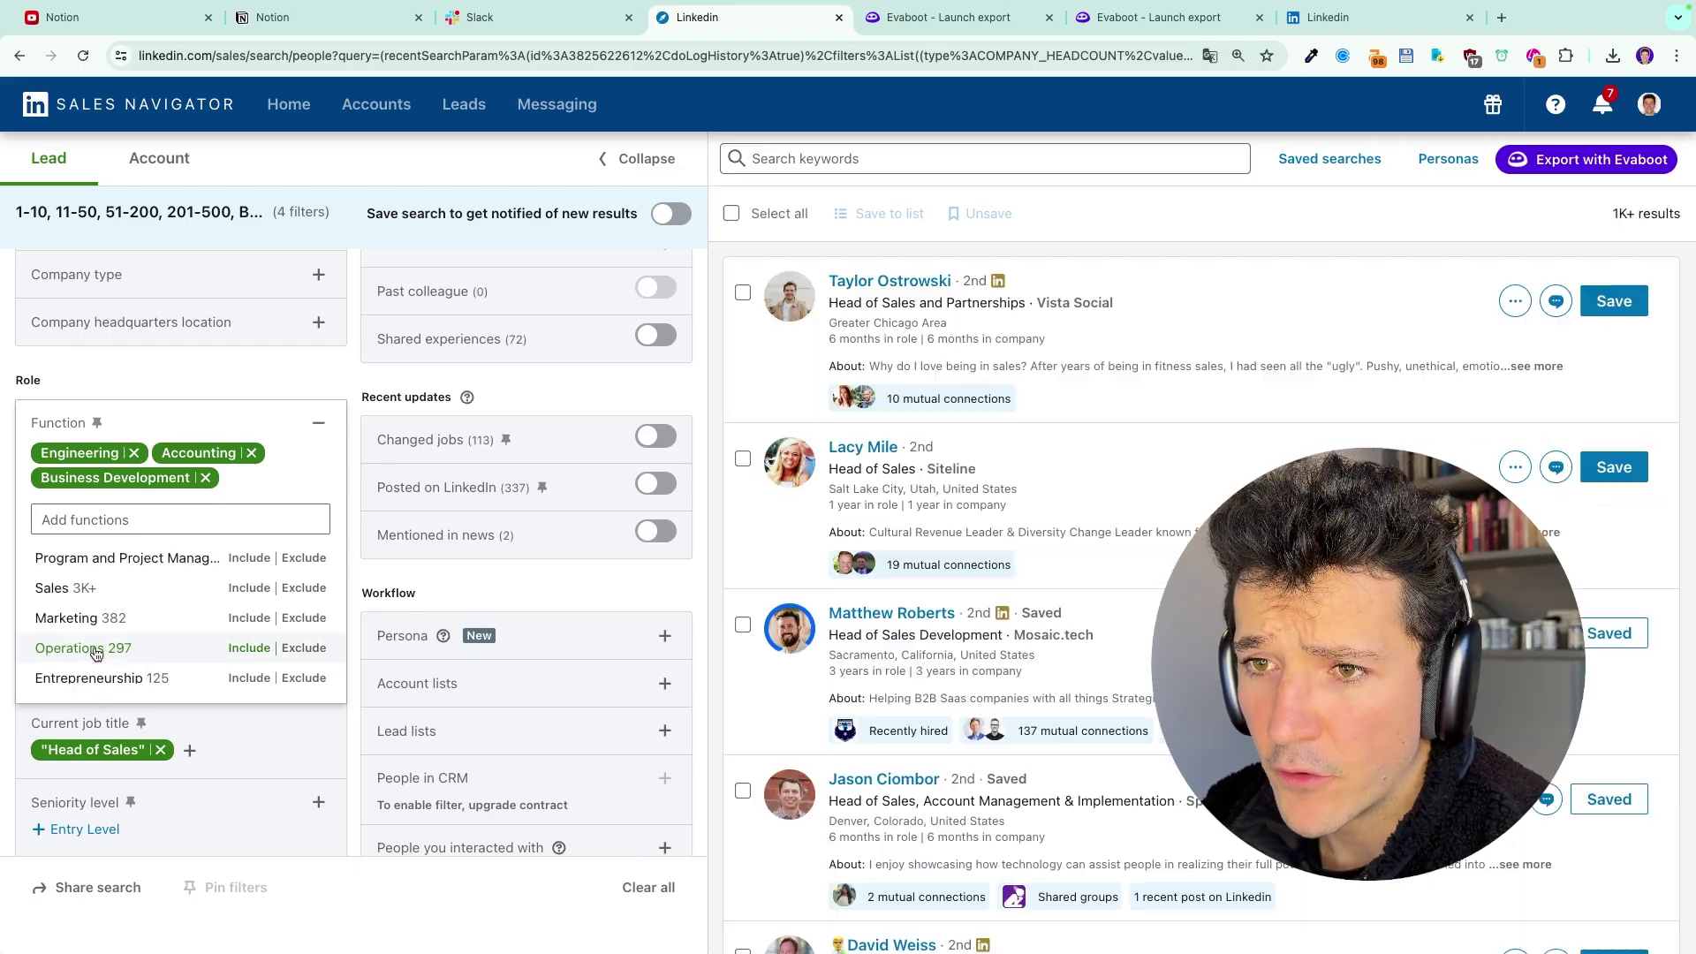
left_click(94, 652)
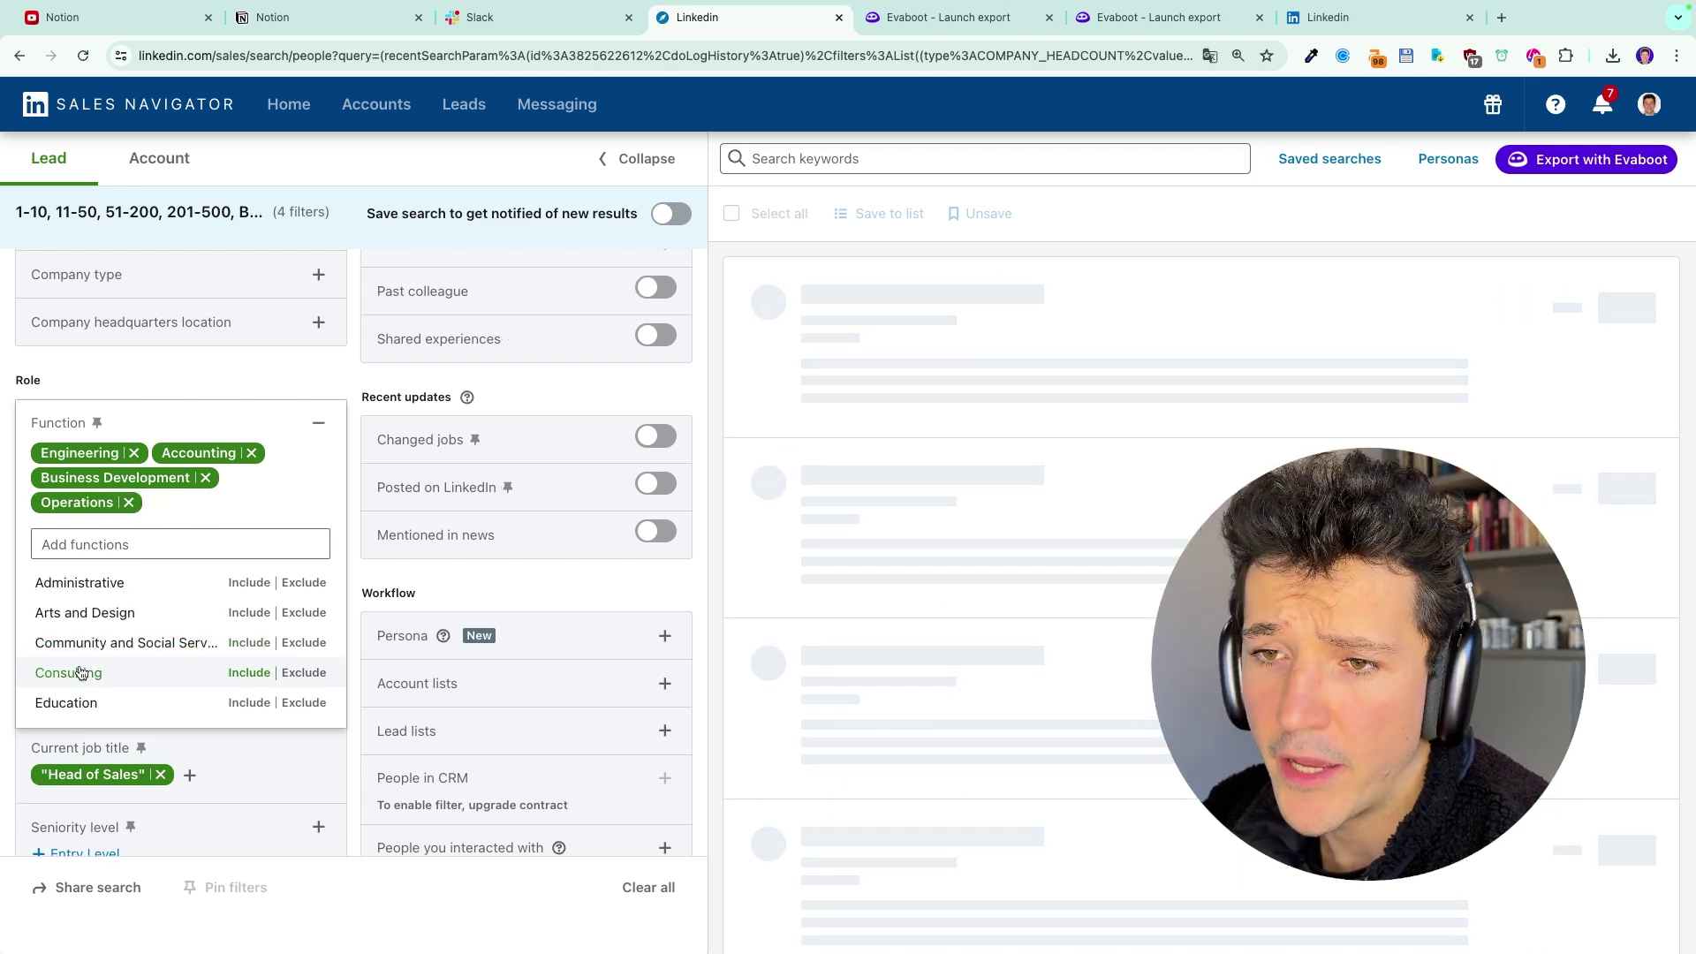
left_click(84, 673)
left_click(82, 678)
left_click(86, 726)
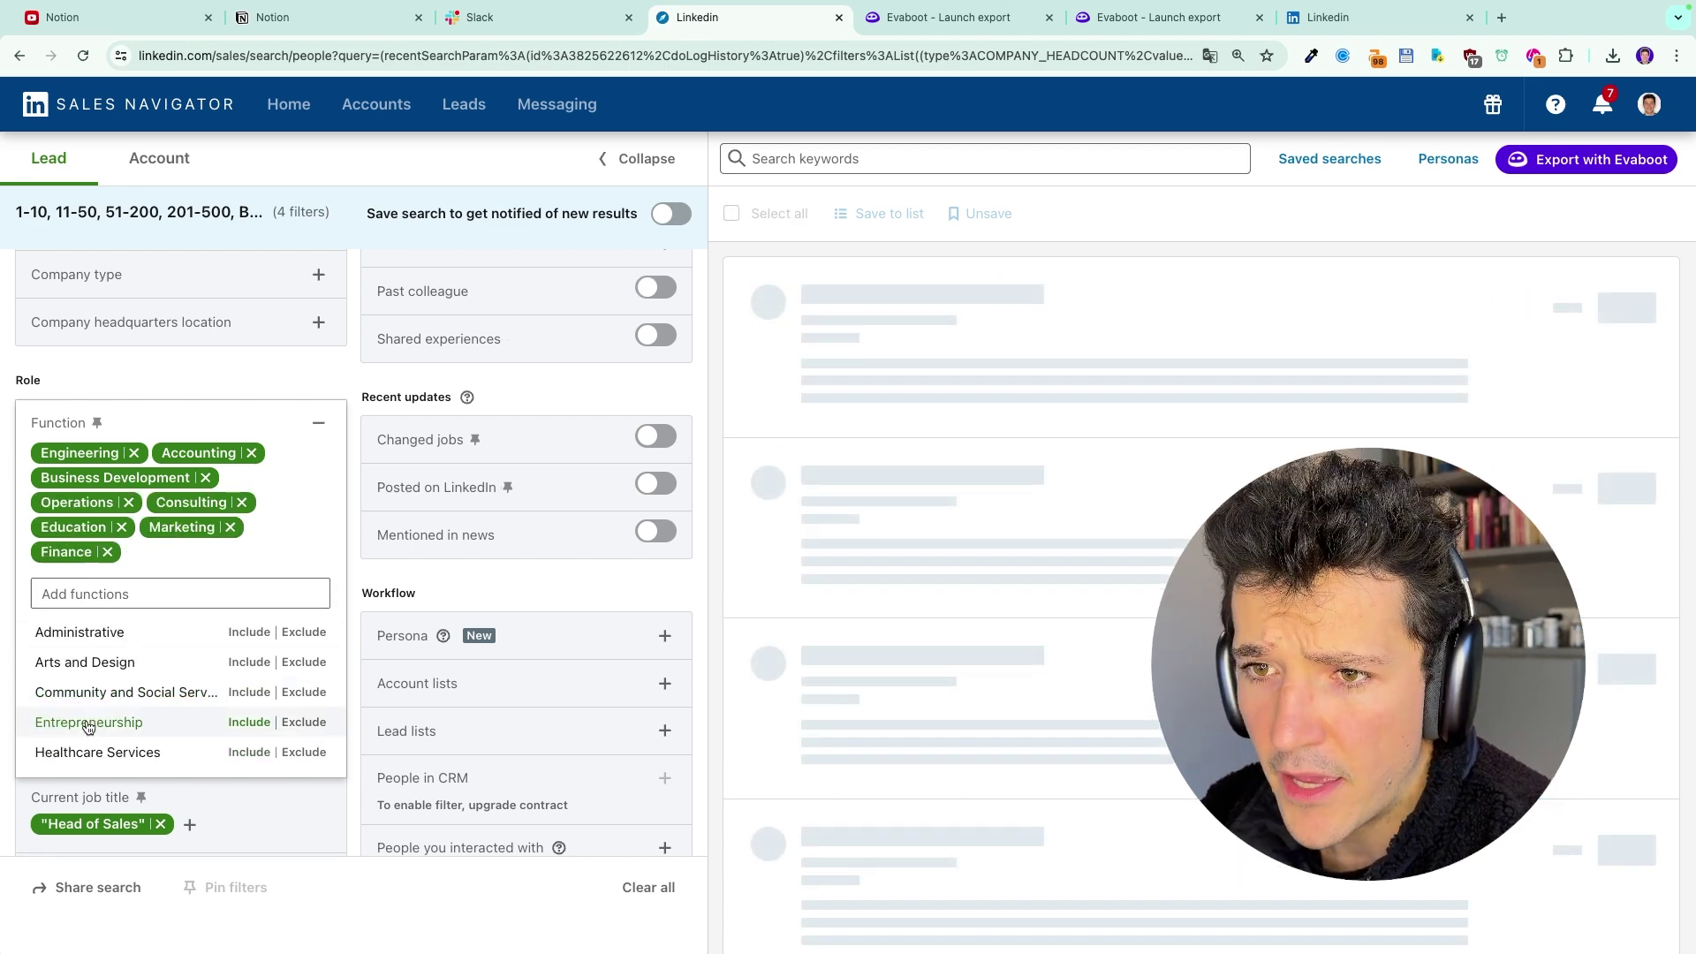
left_click(91, 720)
left_click(86, 718)
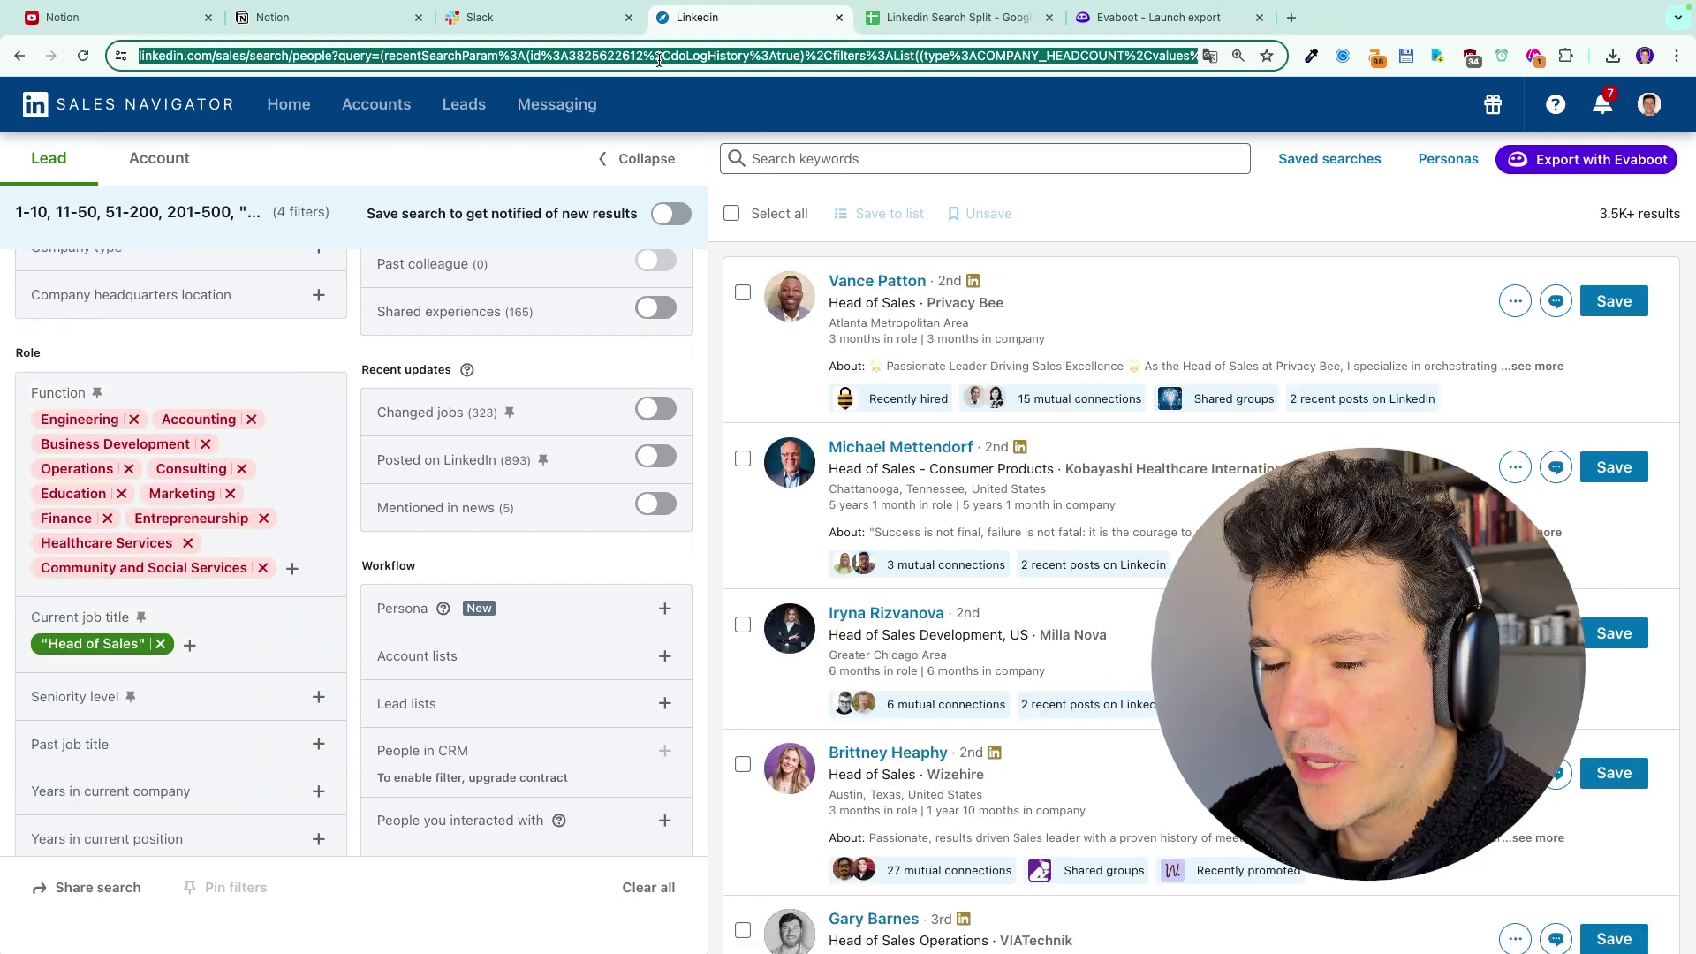
- Paste the 3.5K+ search URL into cell A2 under Chunks in the Linkedin Search Split sheet
left_click(954, 17)
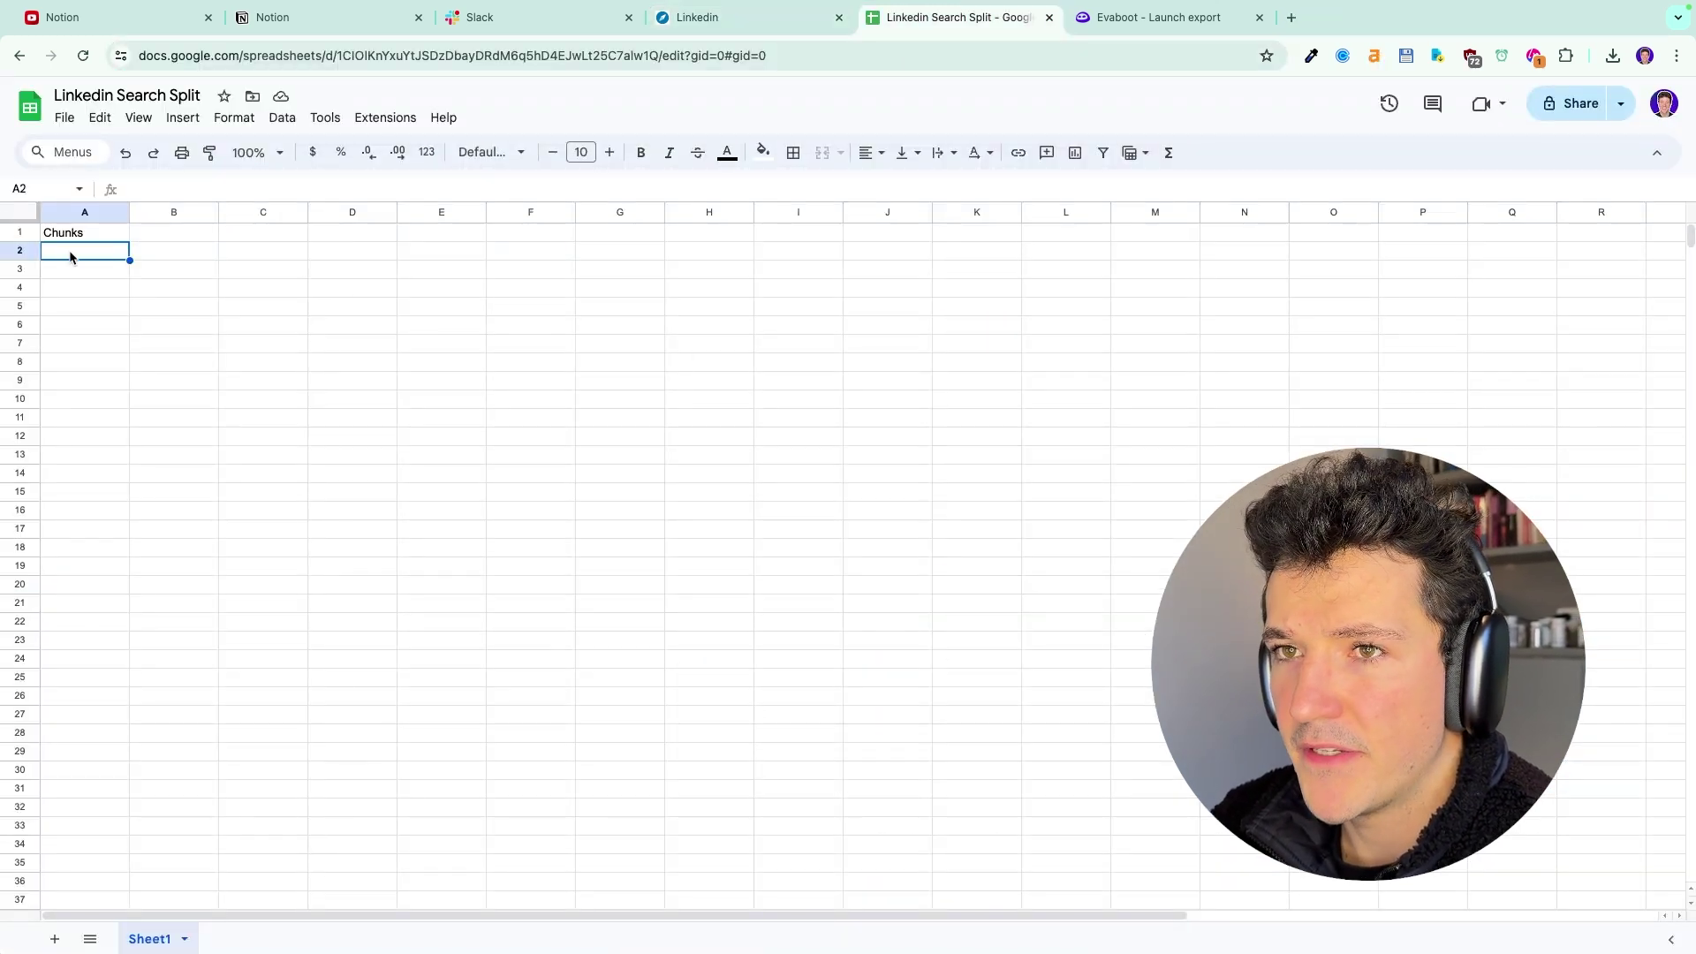
double_click(70, 252)
key("ctrl+v")
left_click(247, 364)
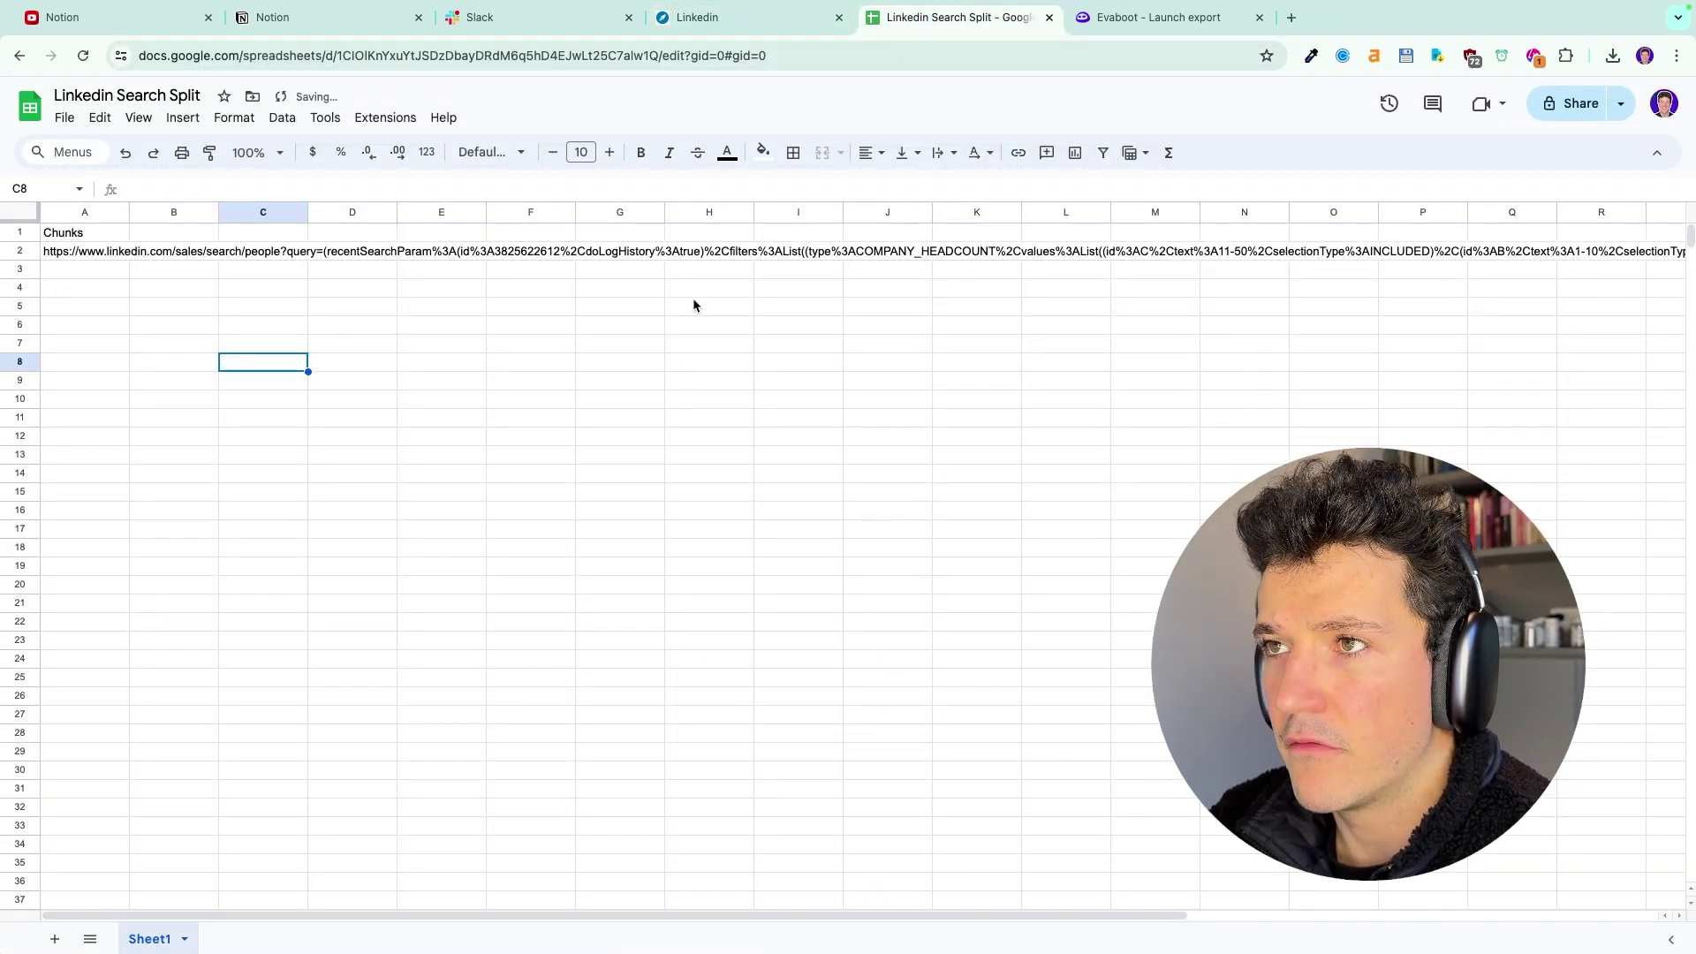
- Include the functions Administrative through Quality Assurance and remove Sales, narrowing the search to 165 results
left_click(711, 17)
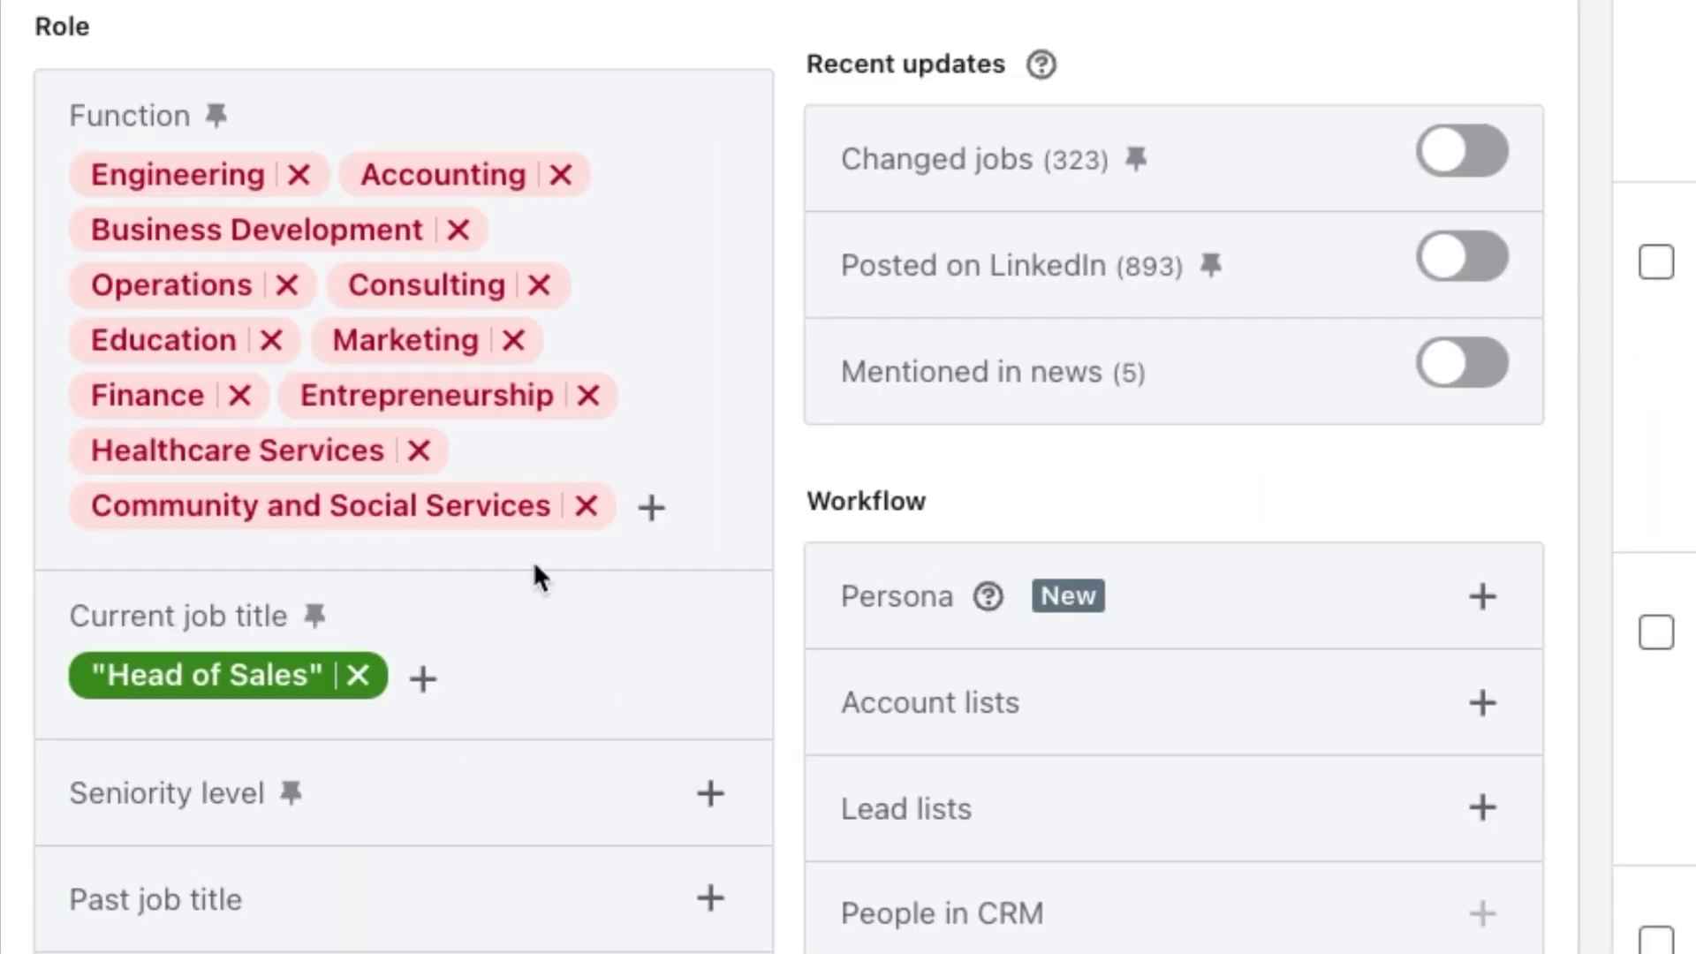
scroll(538, 559, "down", 3)
left_click(651, 305)
left_click(257, 488)
left_click(259, 548)
left_click(227, 587)
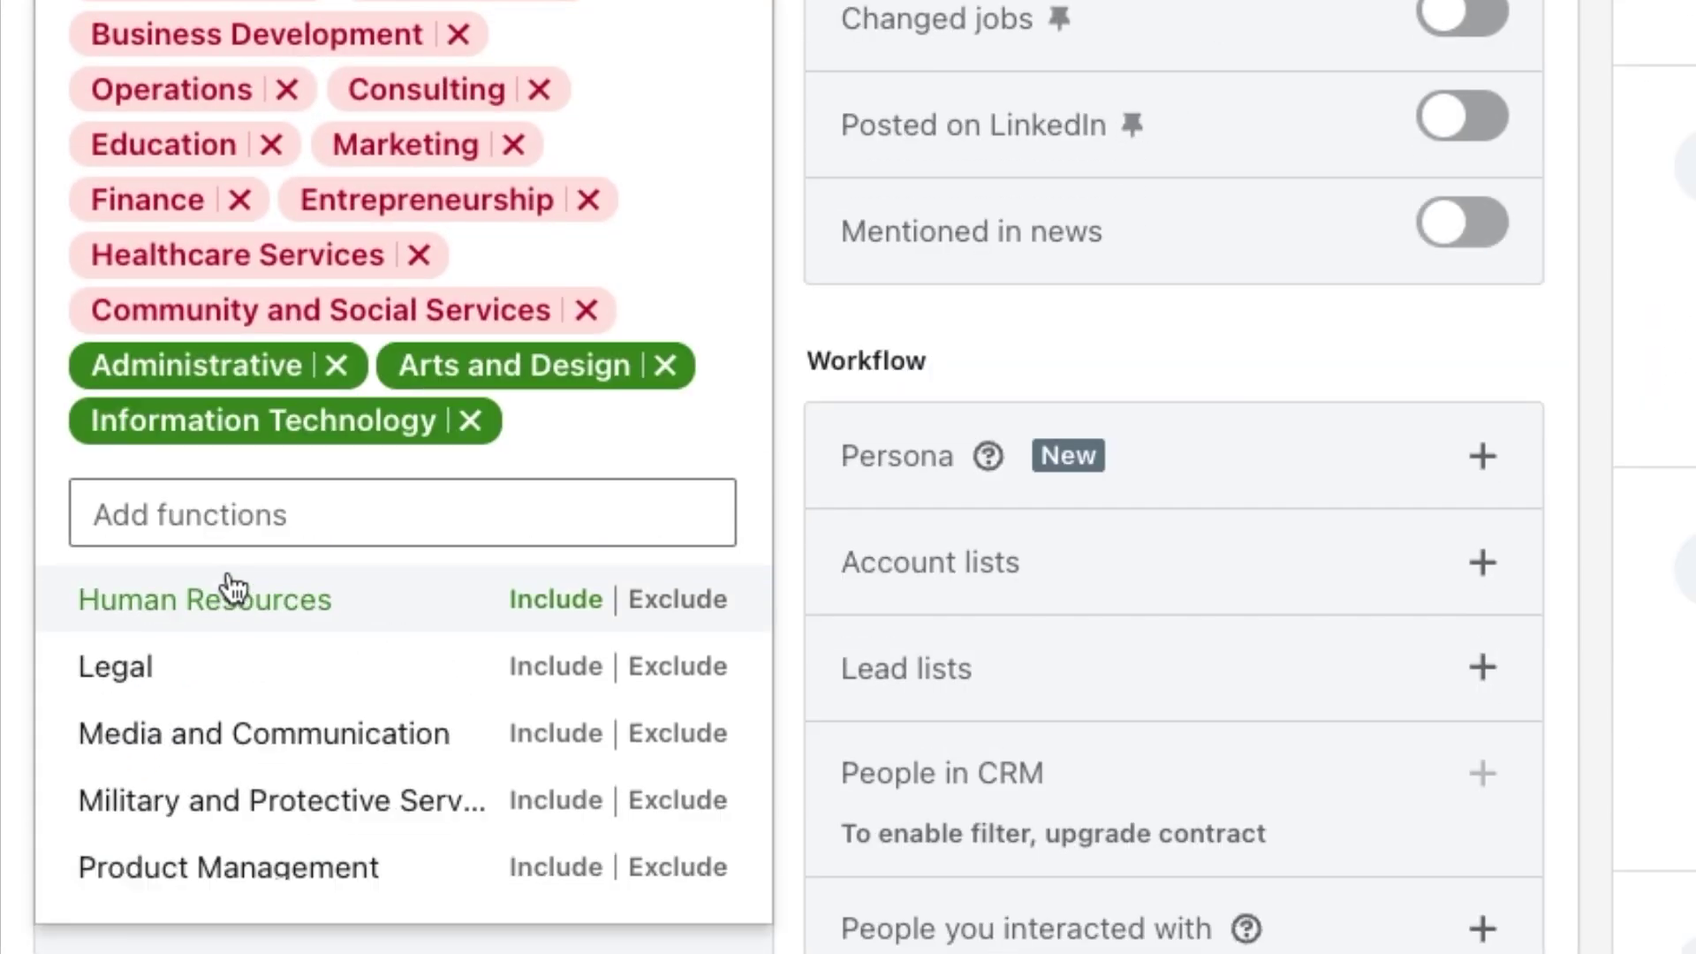
left_click(212, 629)
left_click(152, 694)
left_click(146, 725)
left_click(151, 711)
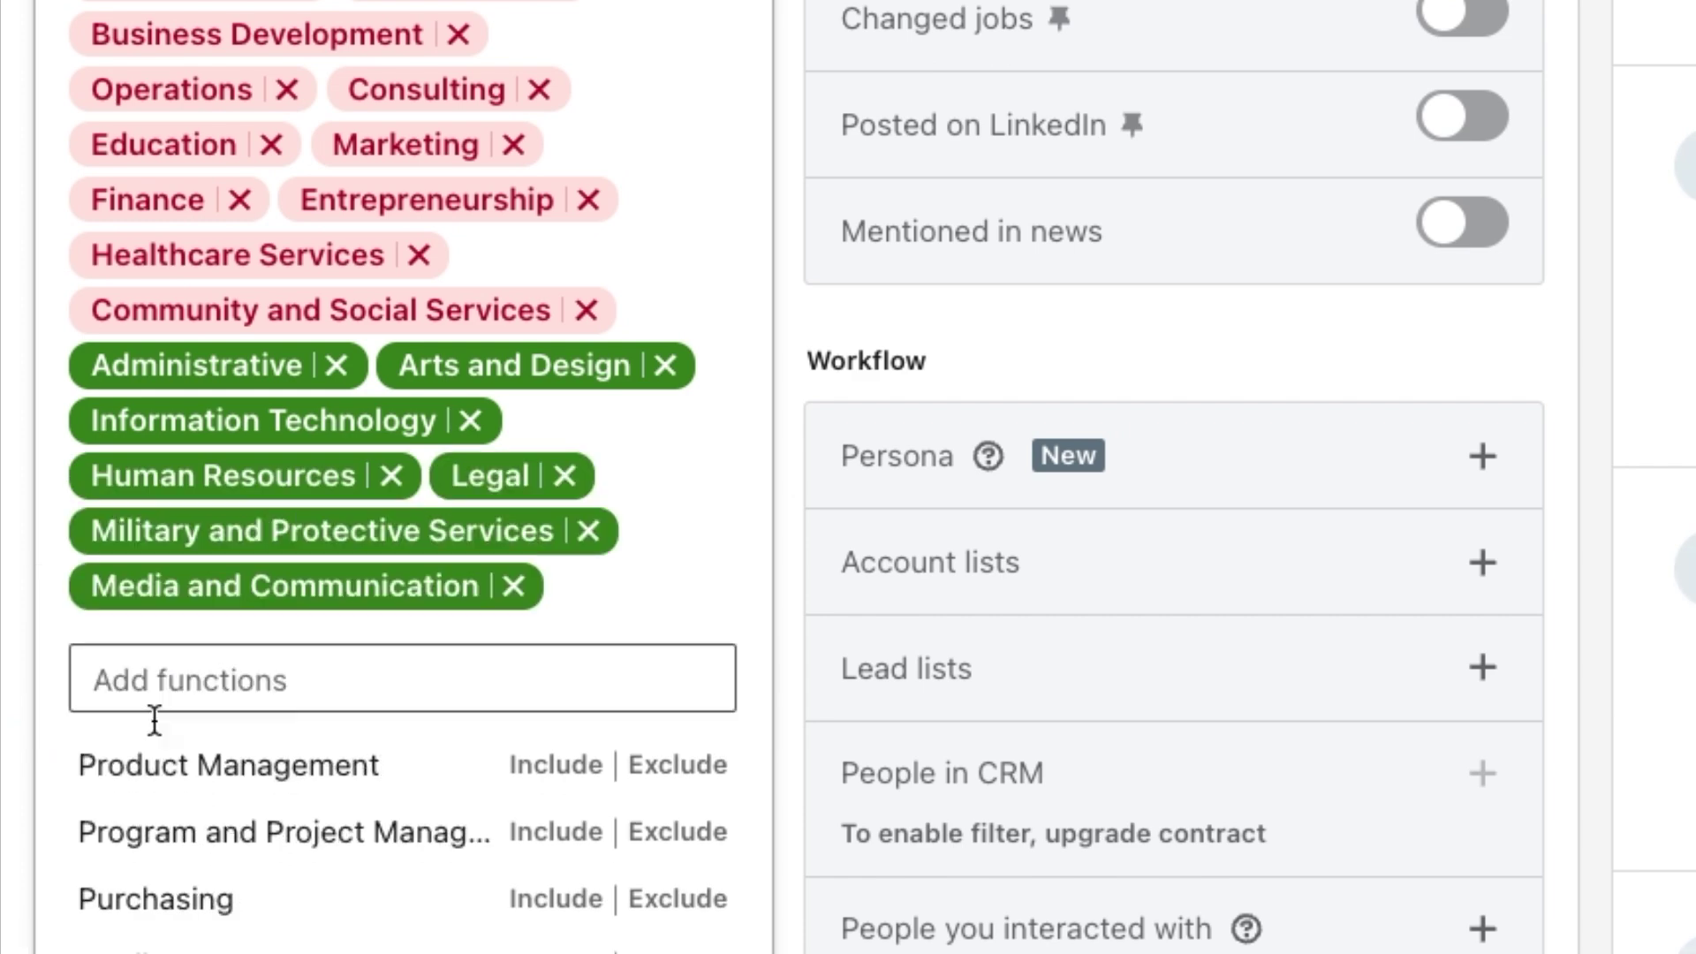
left_click(147, 767)
left_click(147, 820)
left_click(98, 888)
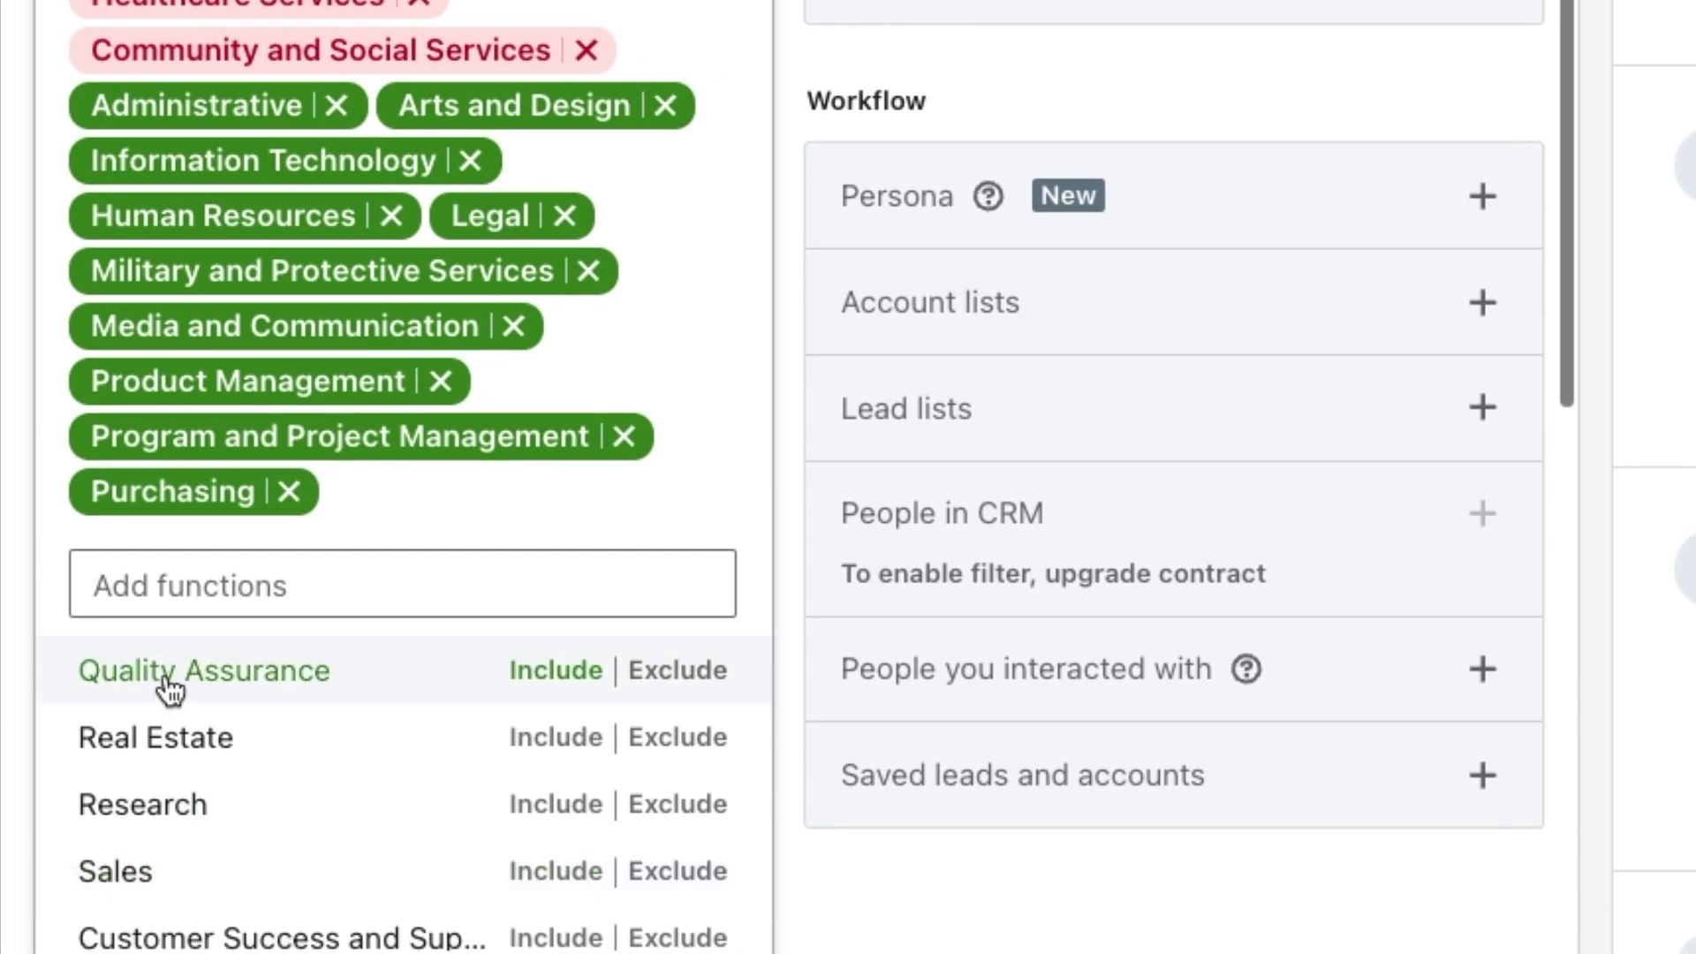
left_click(171, 685)
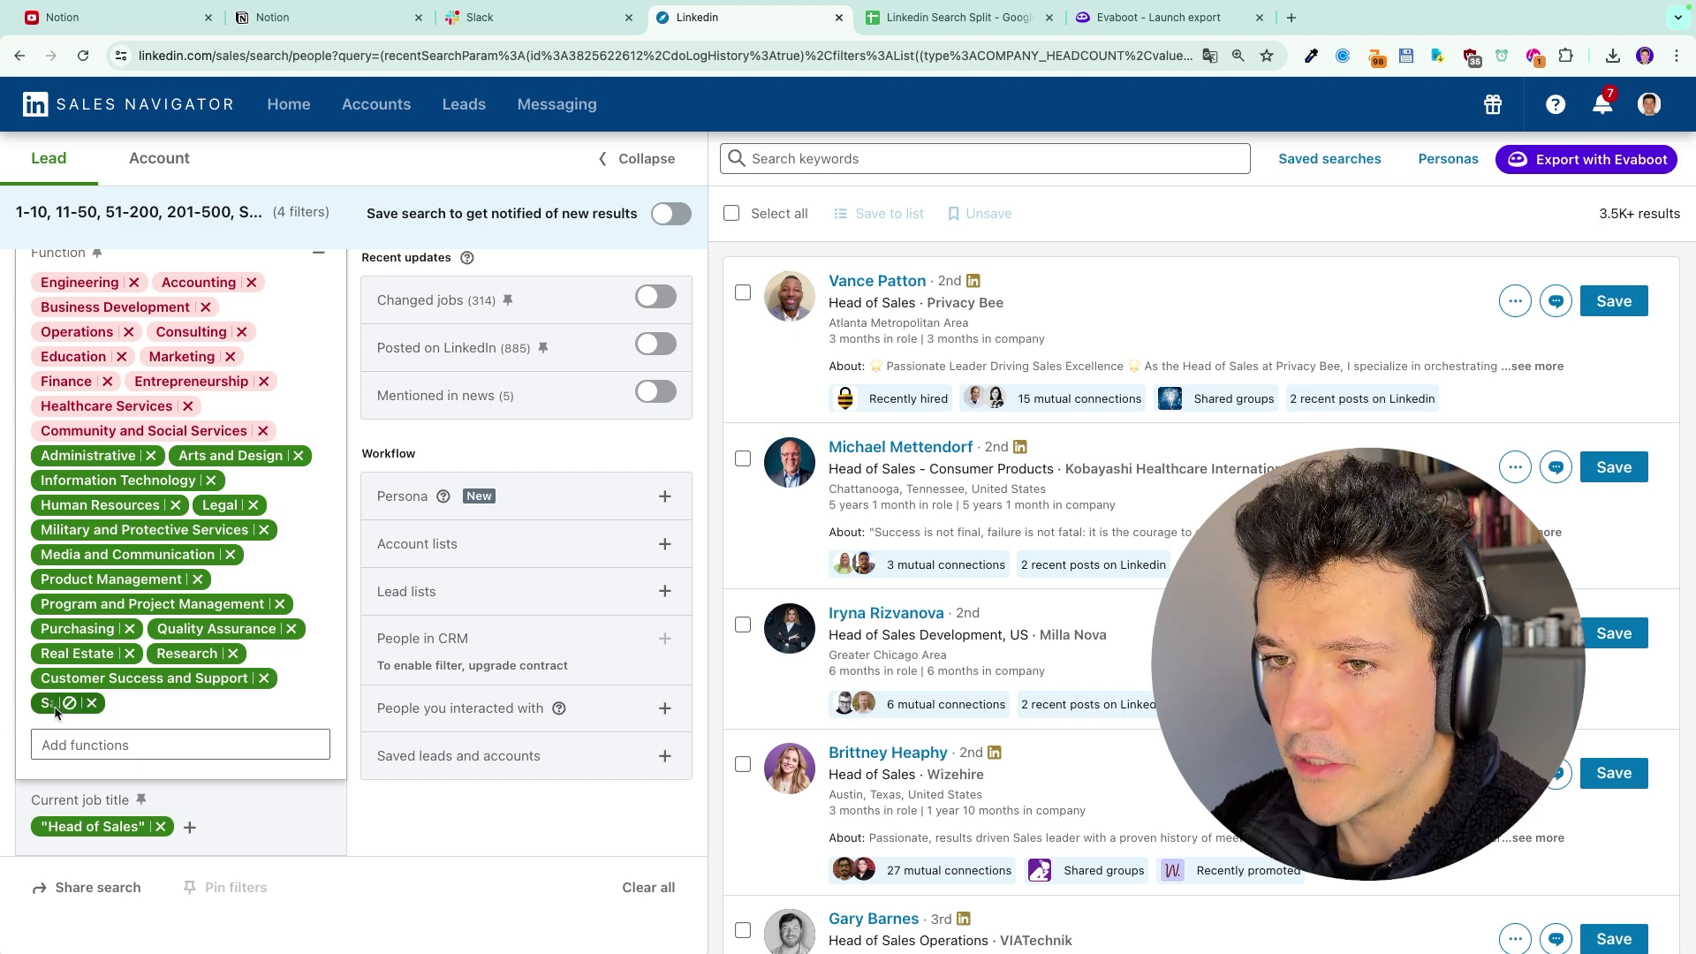
left_click(91, 703)
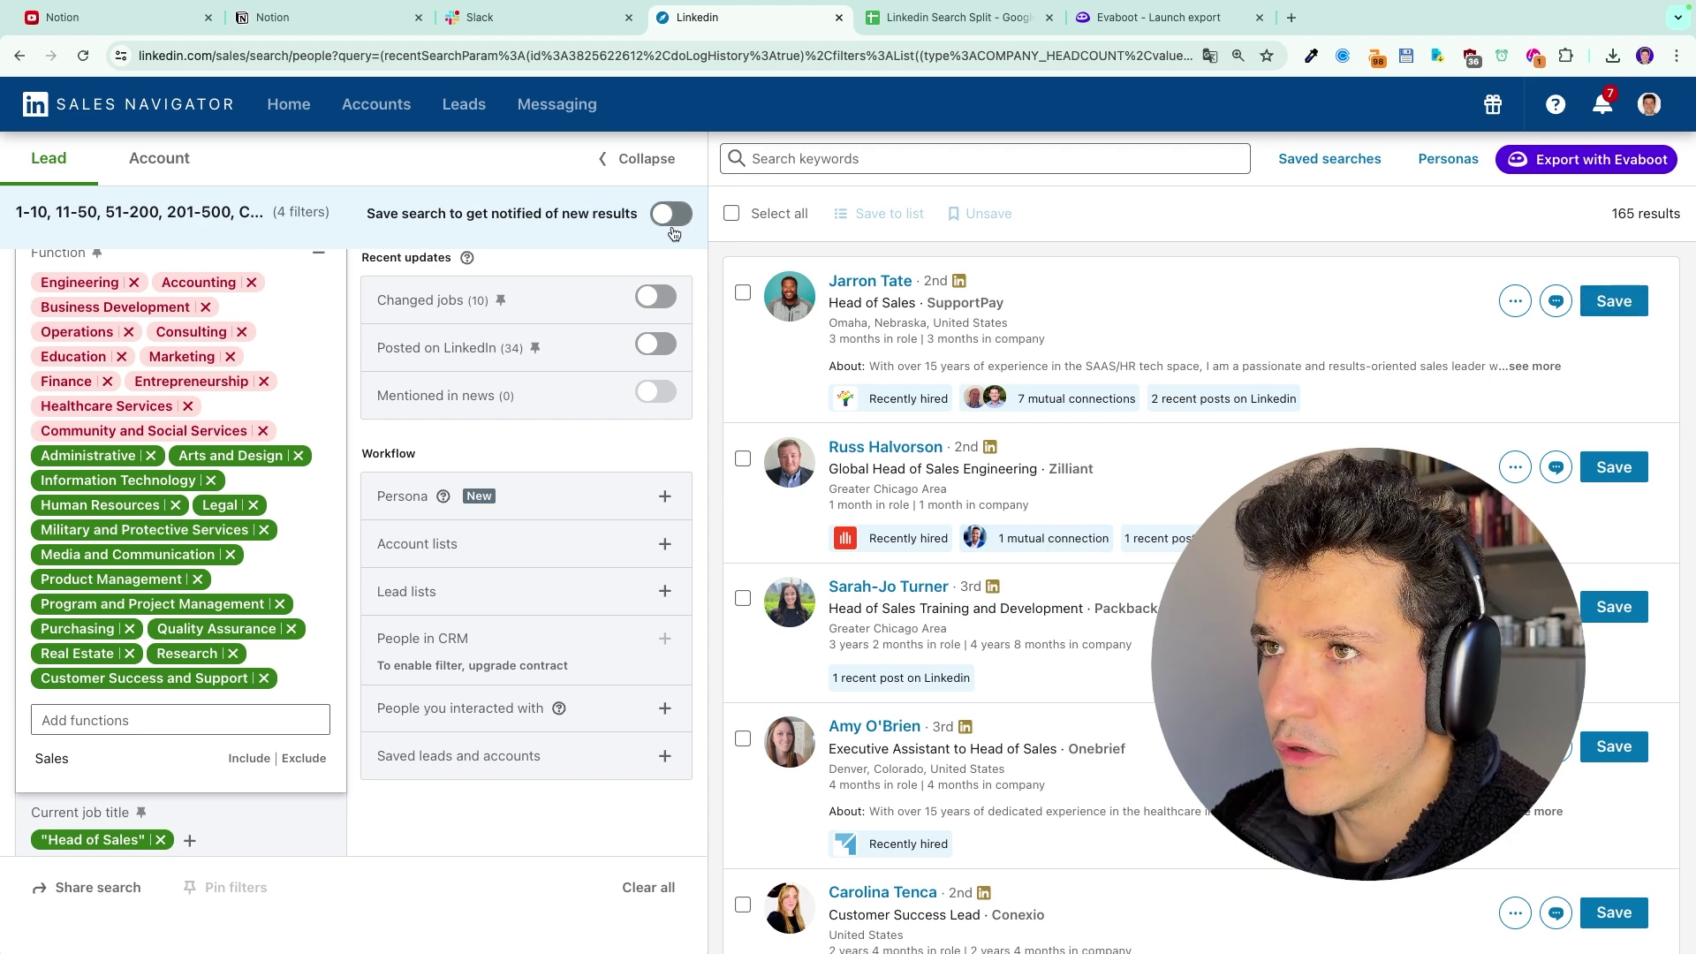
- Copy the 165-result search URL into cell A3 of the Linkedin Search Split sheet
left_click(1142, 55)
left_click(950, 30)
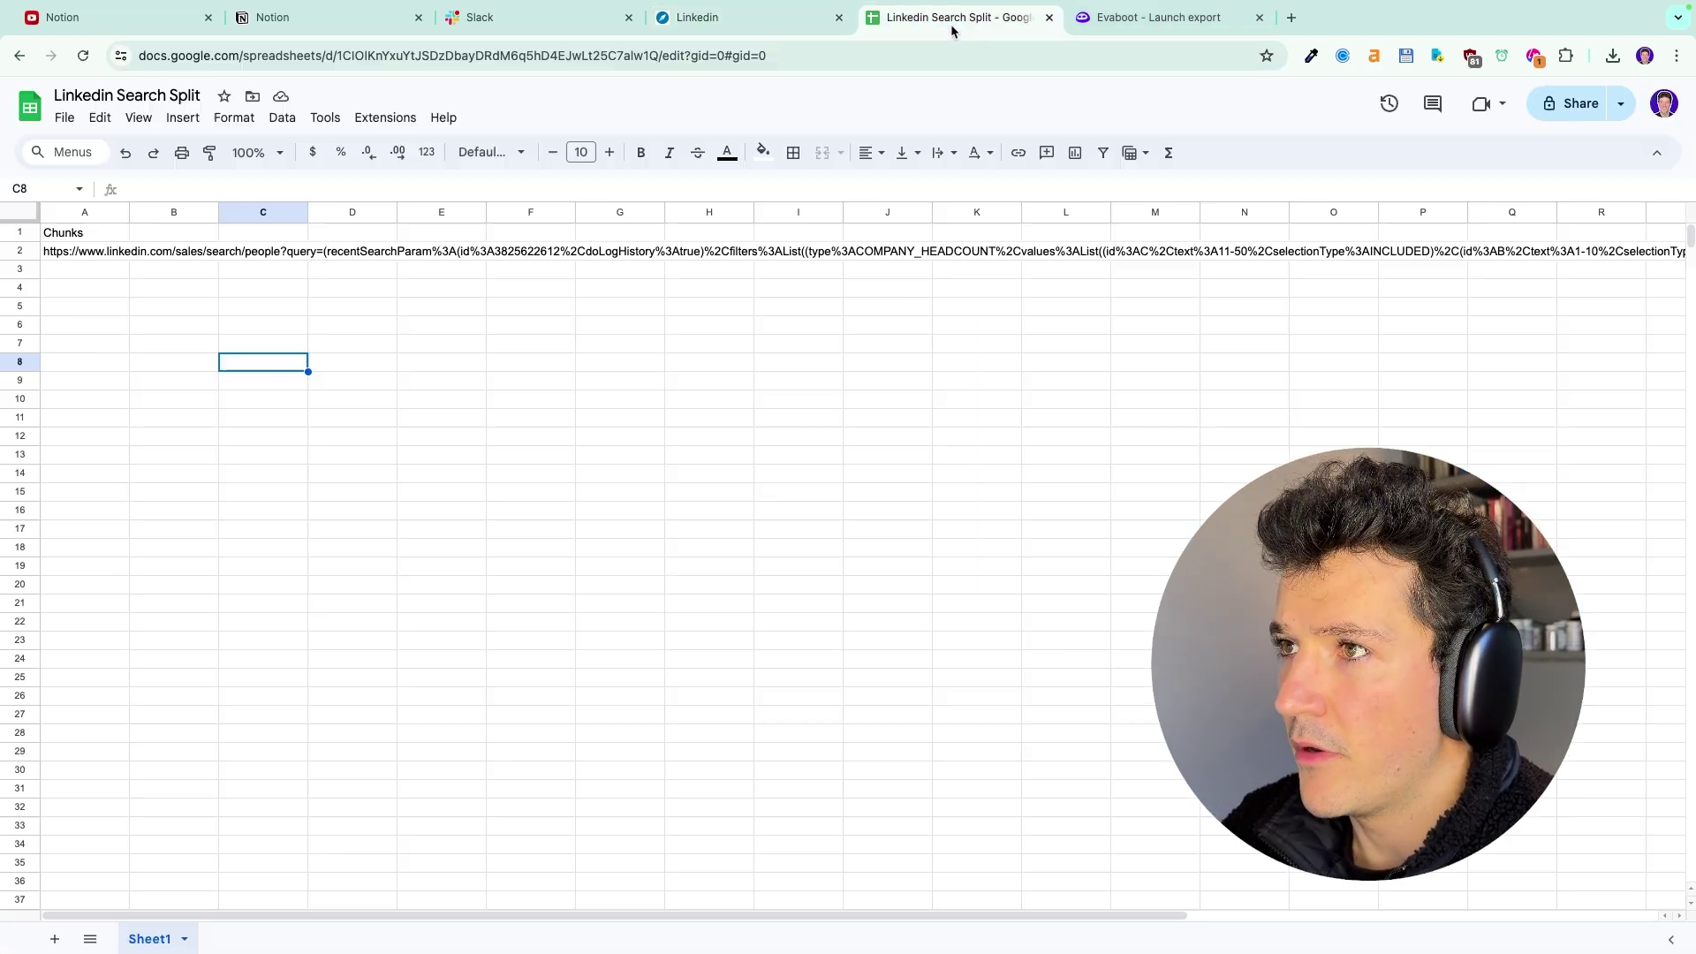
double_click(72, 279)
key("ctrl+v")
left_click(331, 474)
- Switch the functions Administrative through Customer Success and Support from included to excluded
left_click(715, 18)
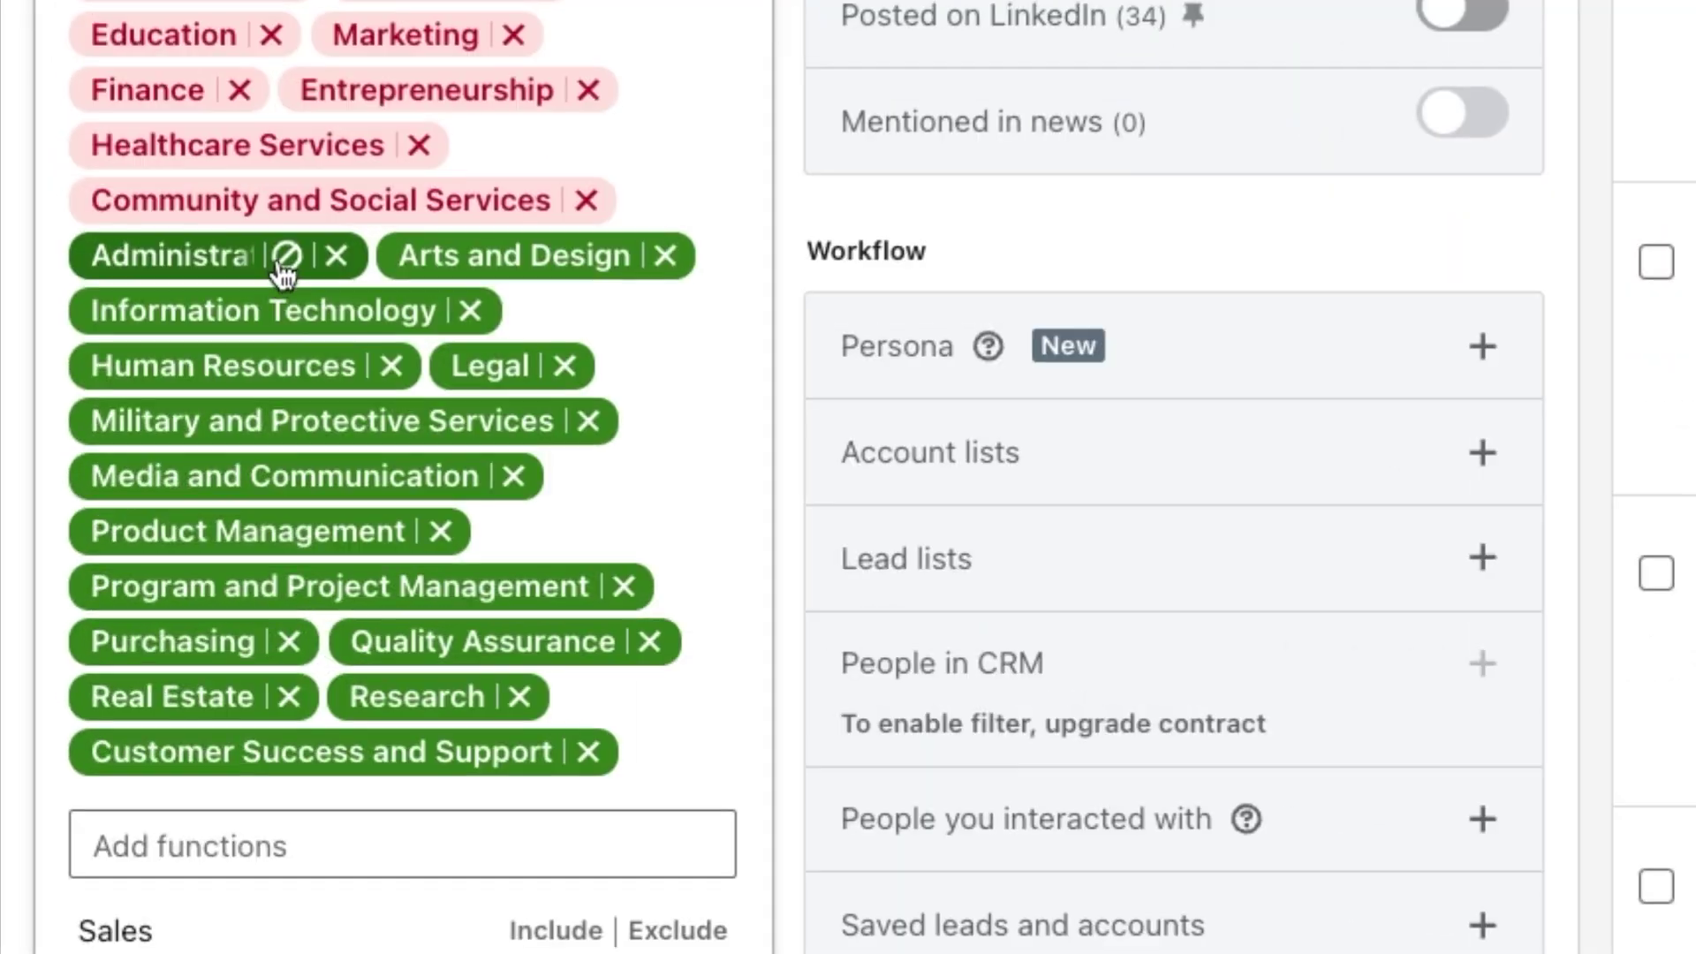
left_click(173, 486)
left_click(616, 257)
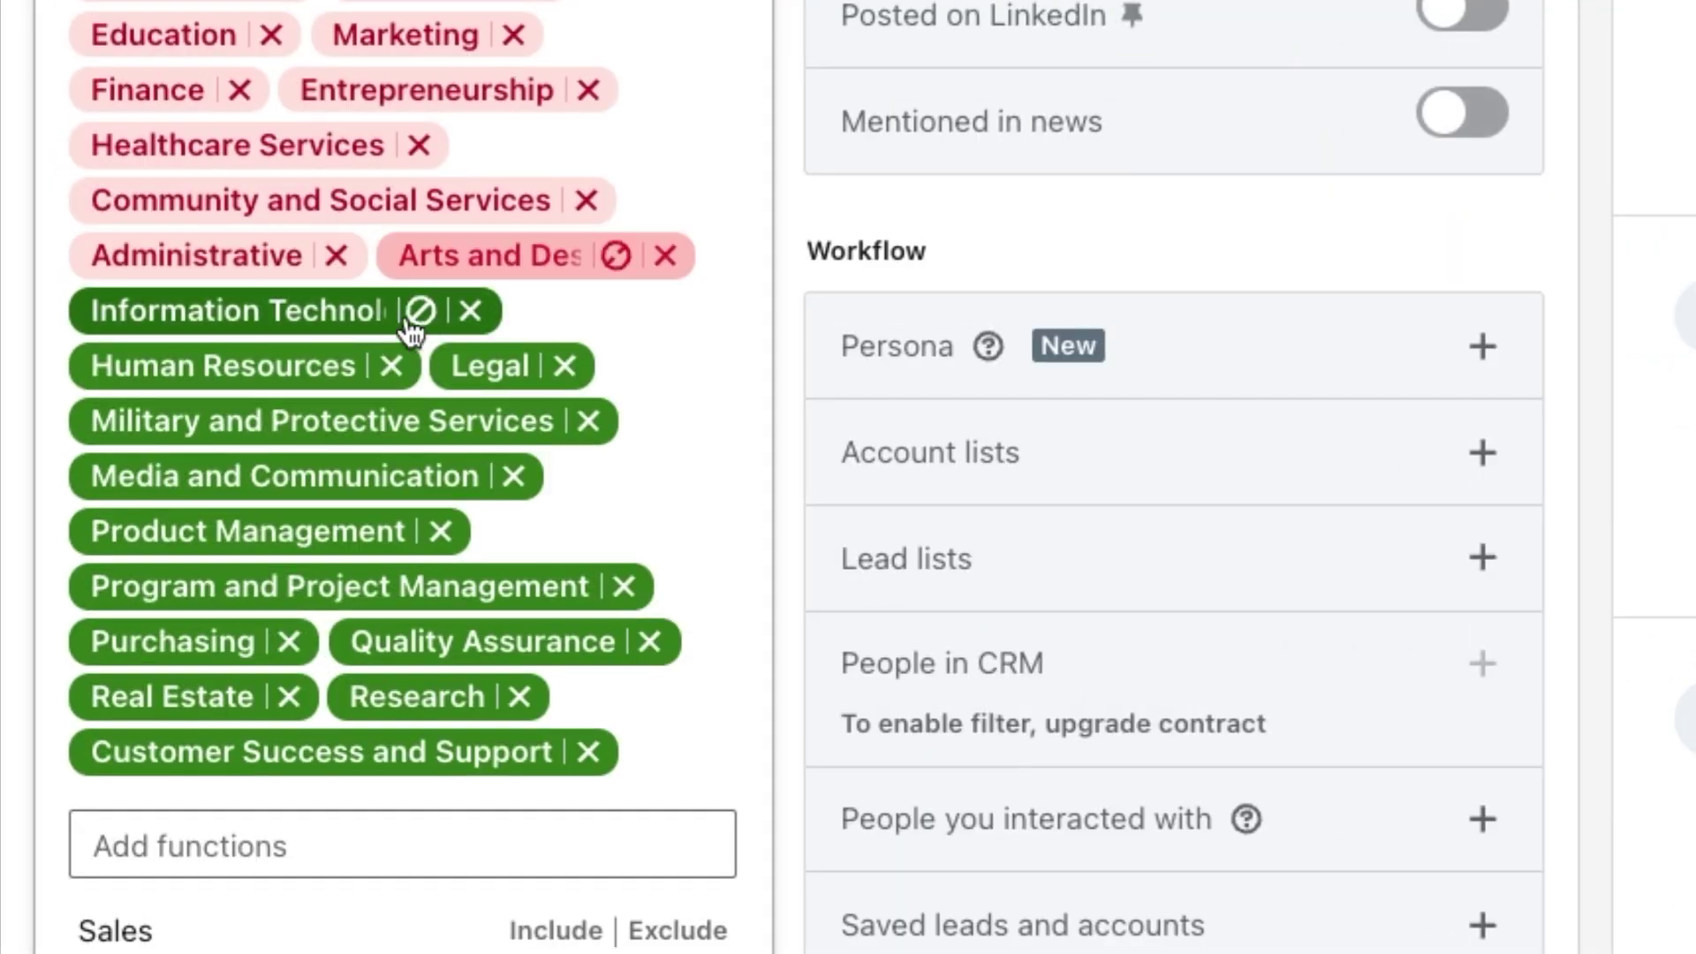
left_click(417, 310)
left_click(353, 366)
left_click(507, 366)
left_click(540, 421)
left_click(464, 477)
left_click(388, 531)
left_click(583, 587)
left_click(246, 641)
left_click(607, 641)
left_click(244, 697)
left_click(480, 697)
left_click(536, 753)
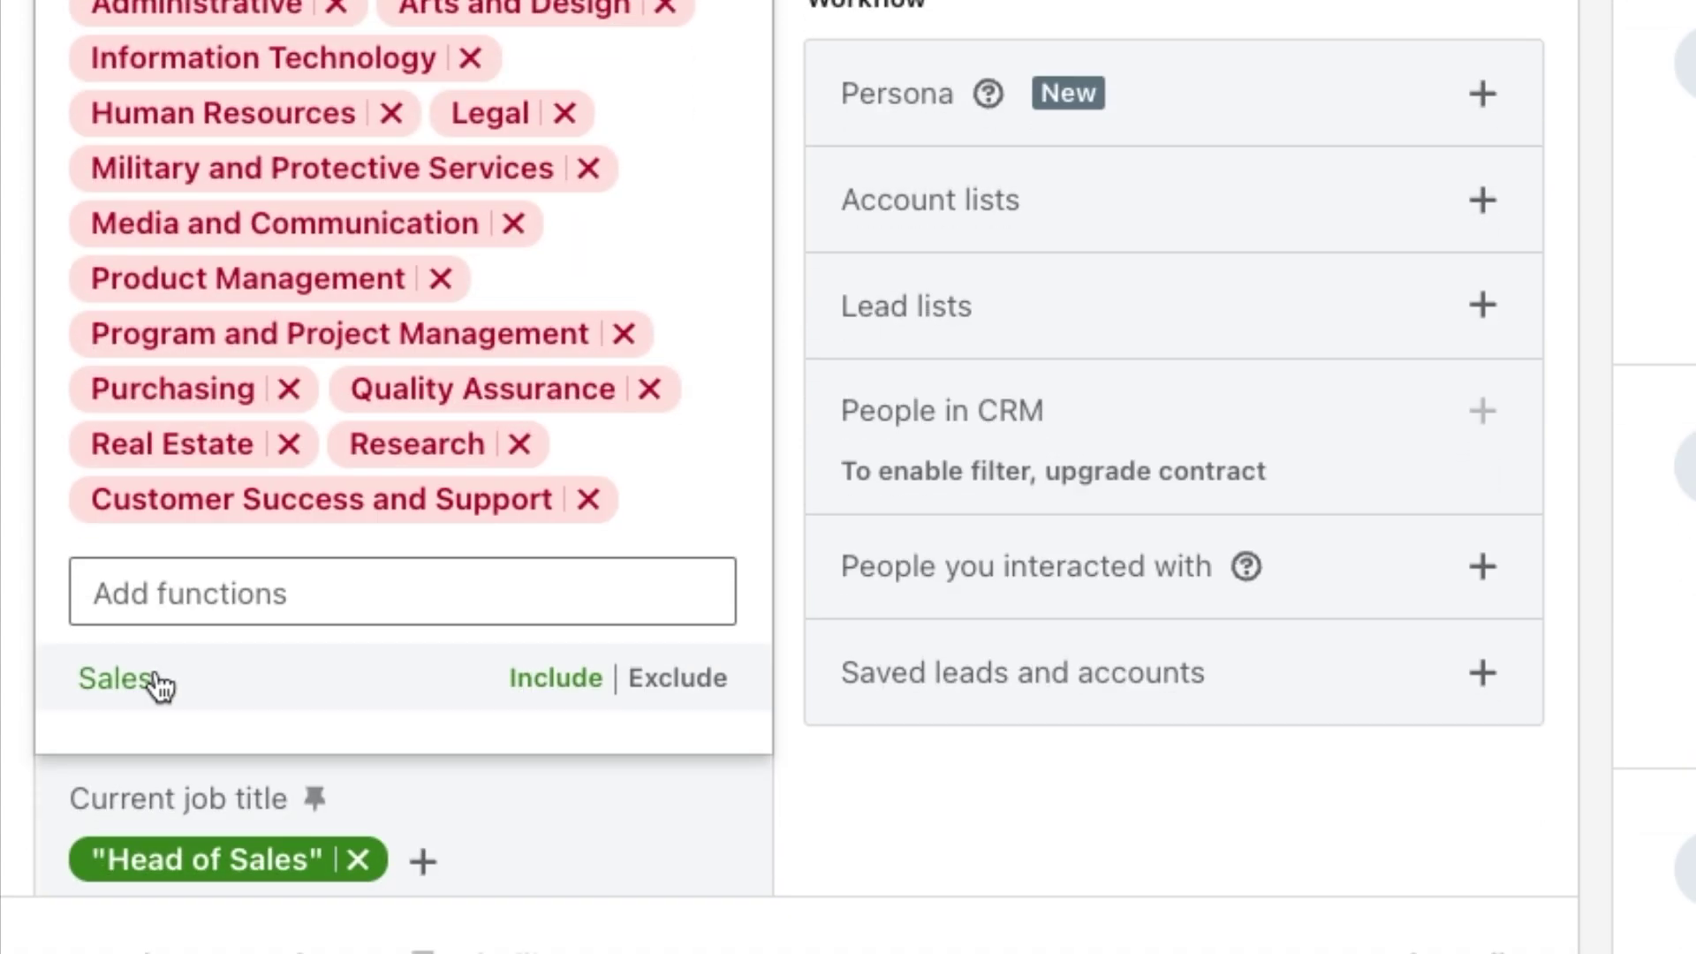
- Include Sales as the only function, bringing the search to 3.5K+ results
left_click(145, 930)
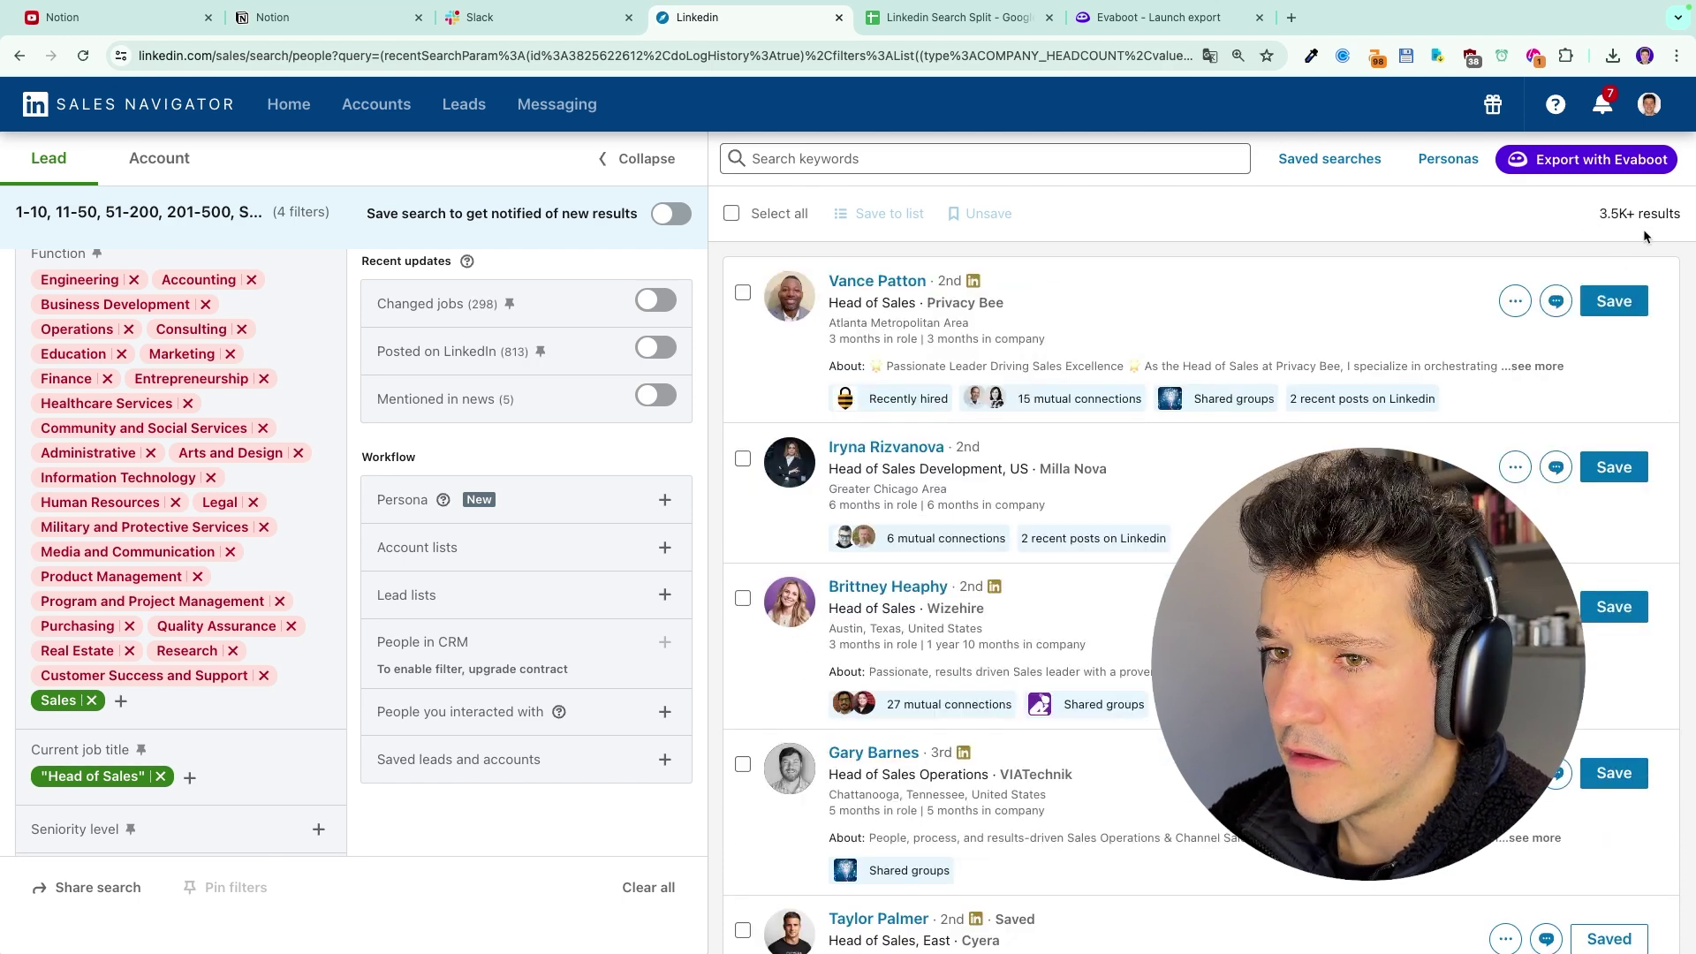
scroll(699, 607, "up", 1)
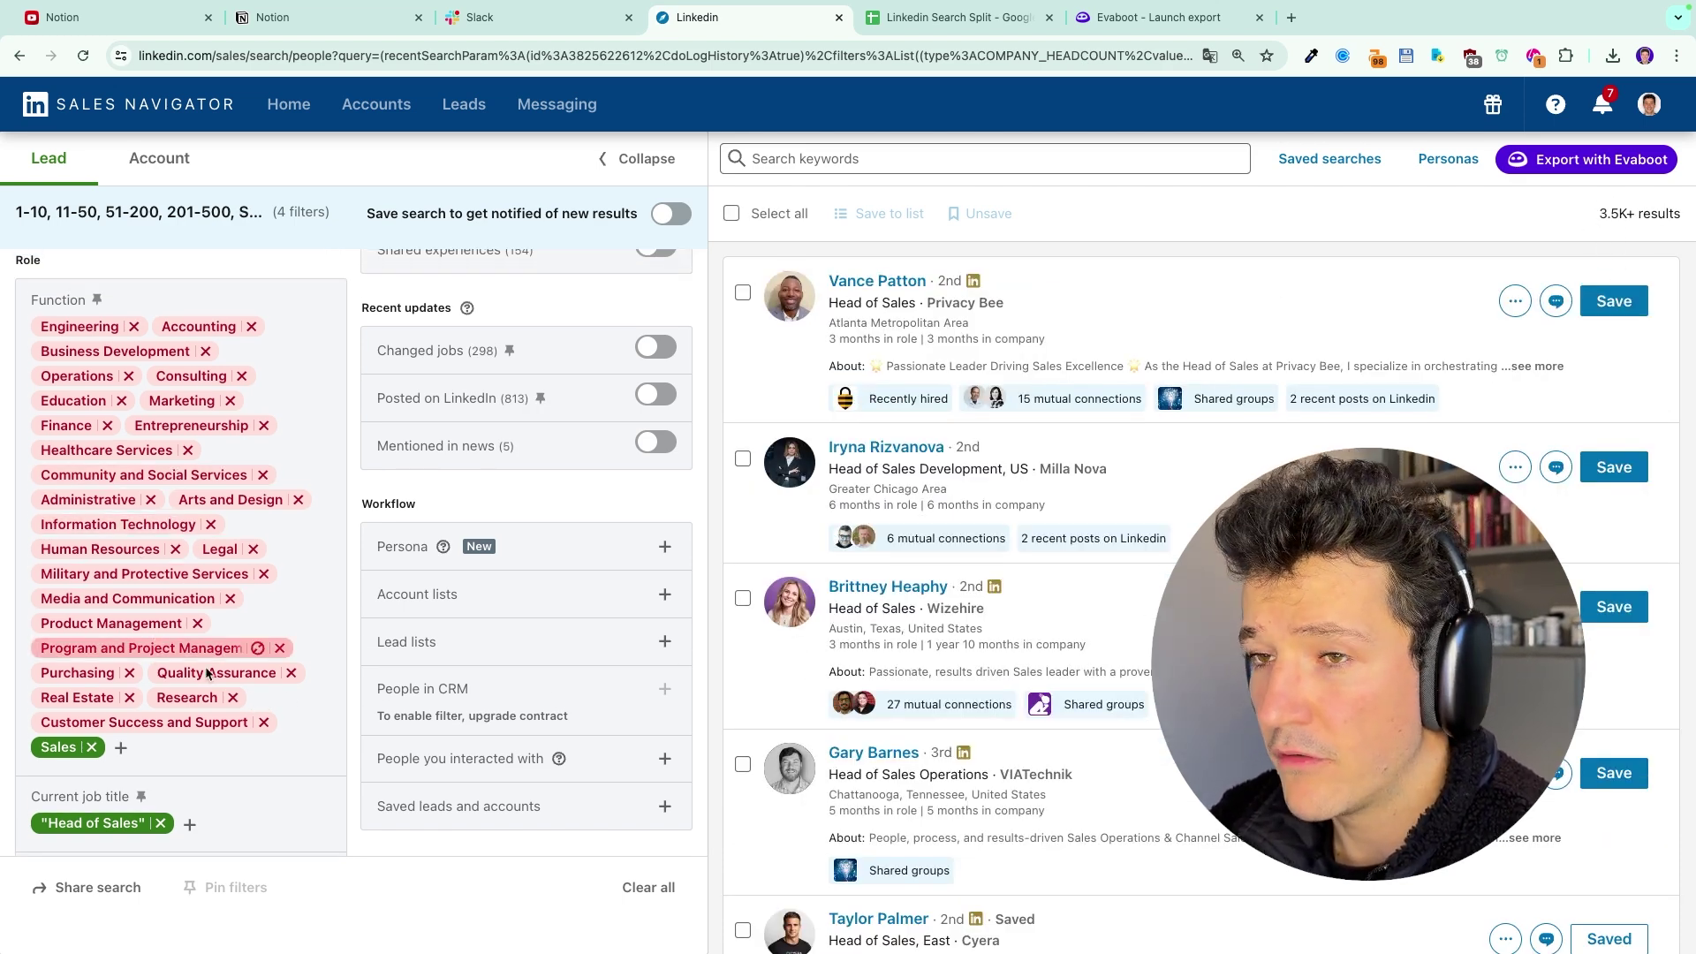
scroll(199, 609, "down", 5)
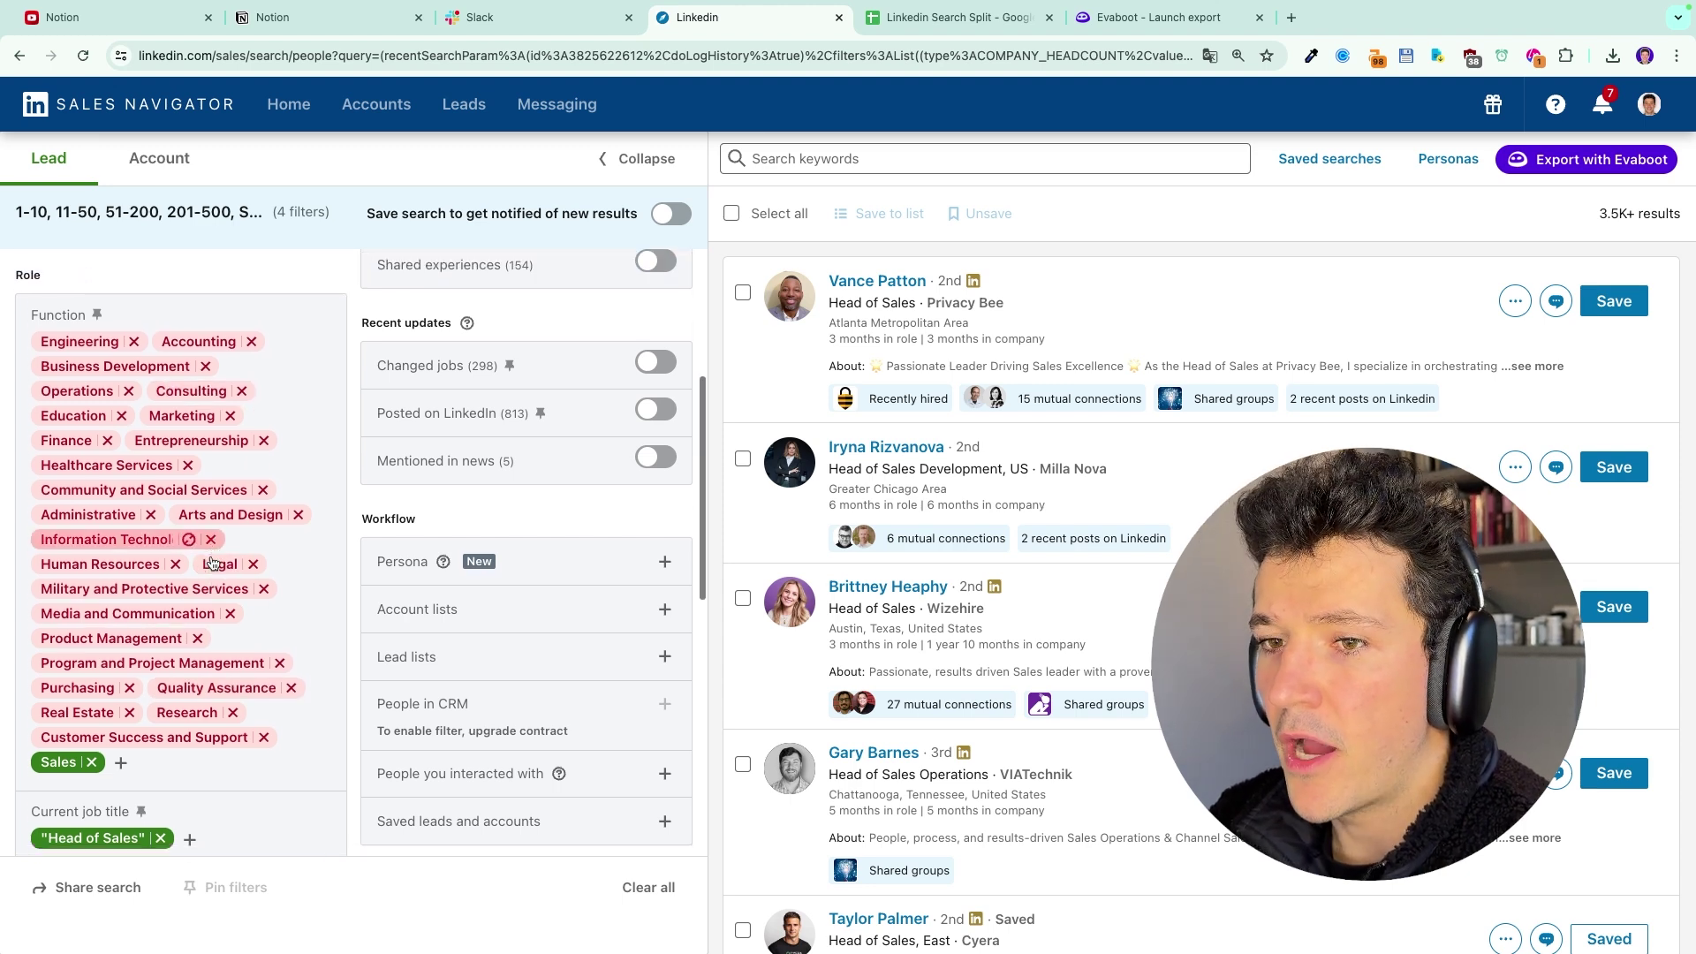
scroll(209, 566, "down", 1)
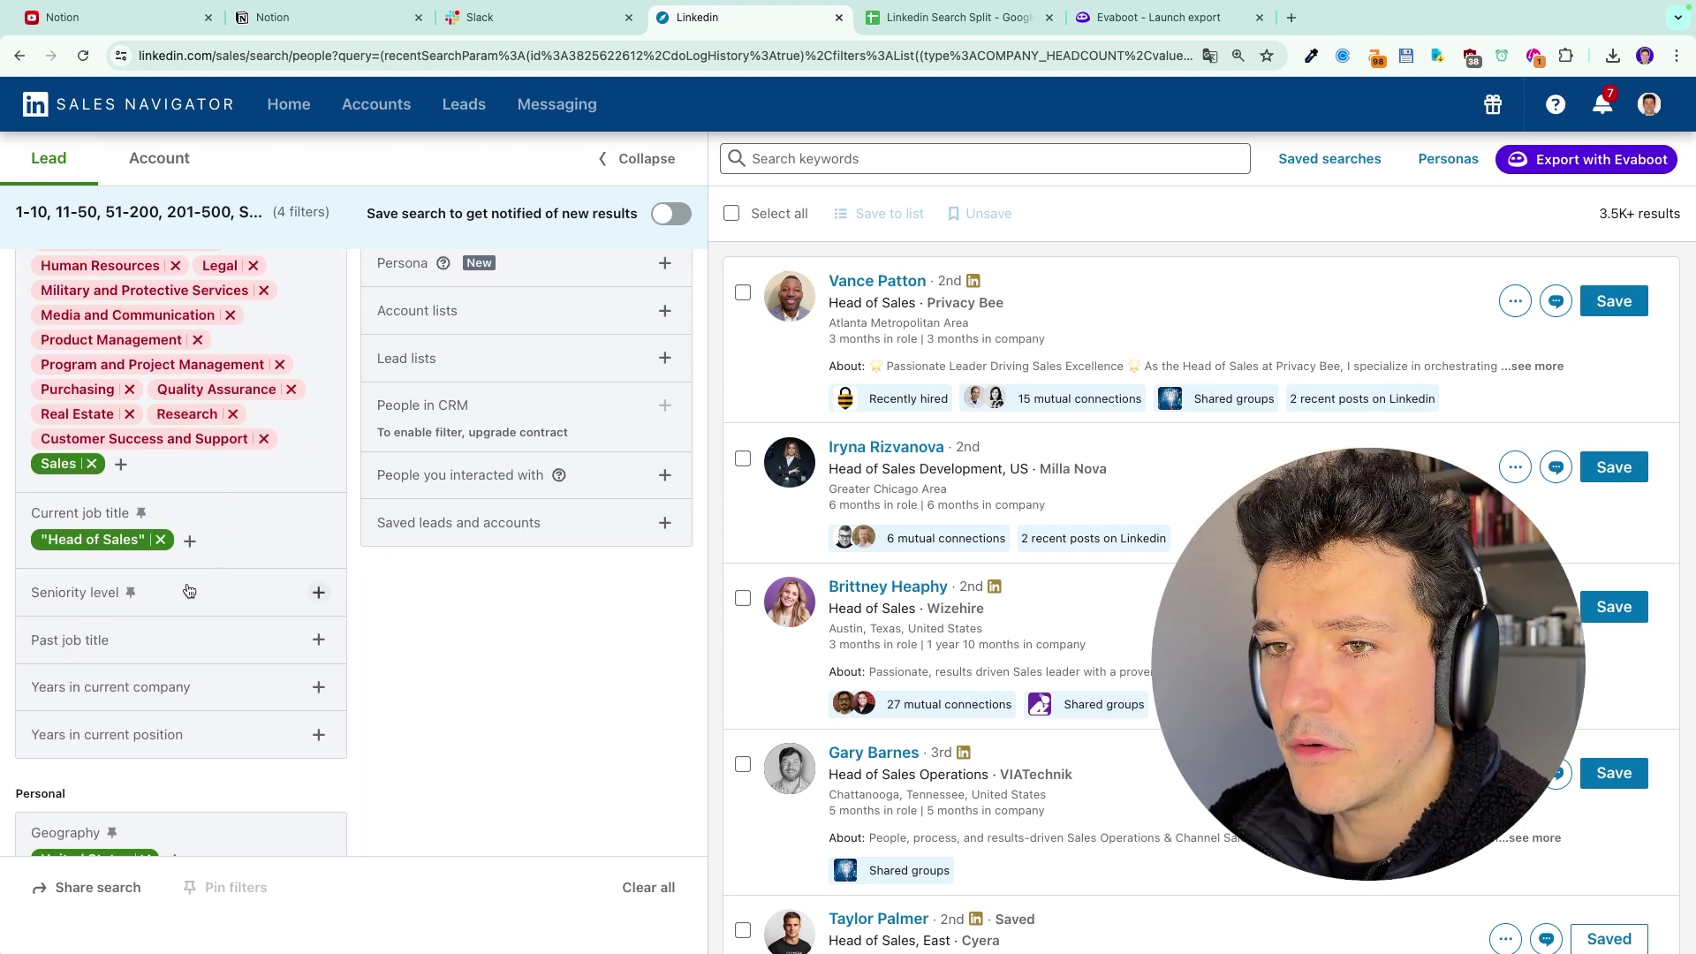
- Include Entry Level seniority and paste the resulting search URL into cell A4 of the sheet
left_click(189, 594)
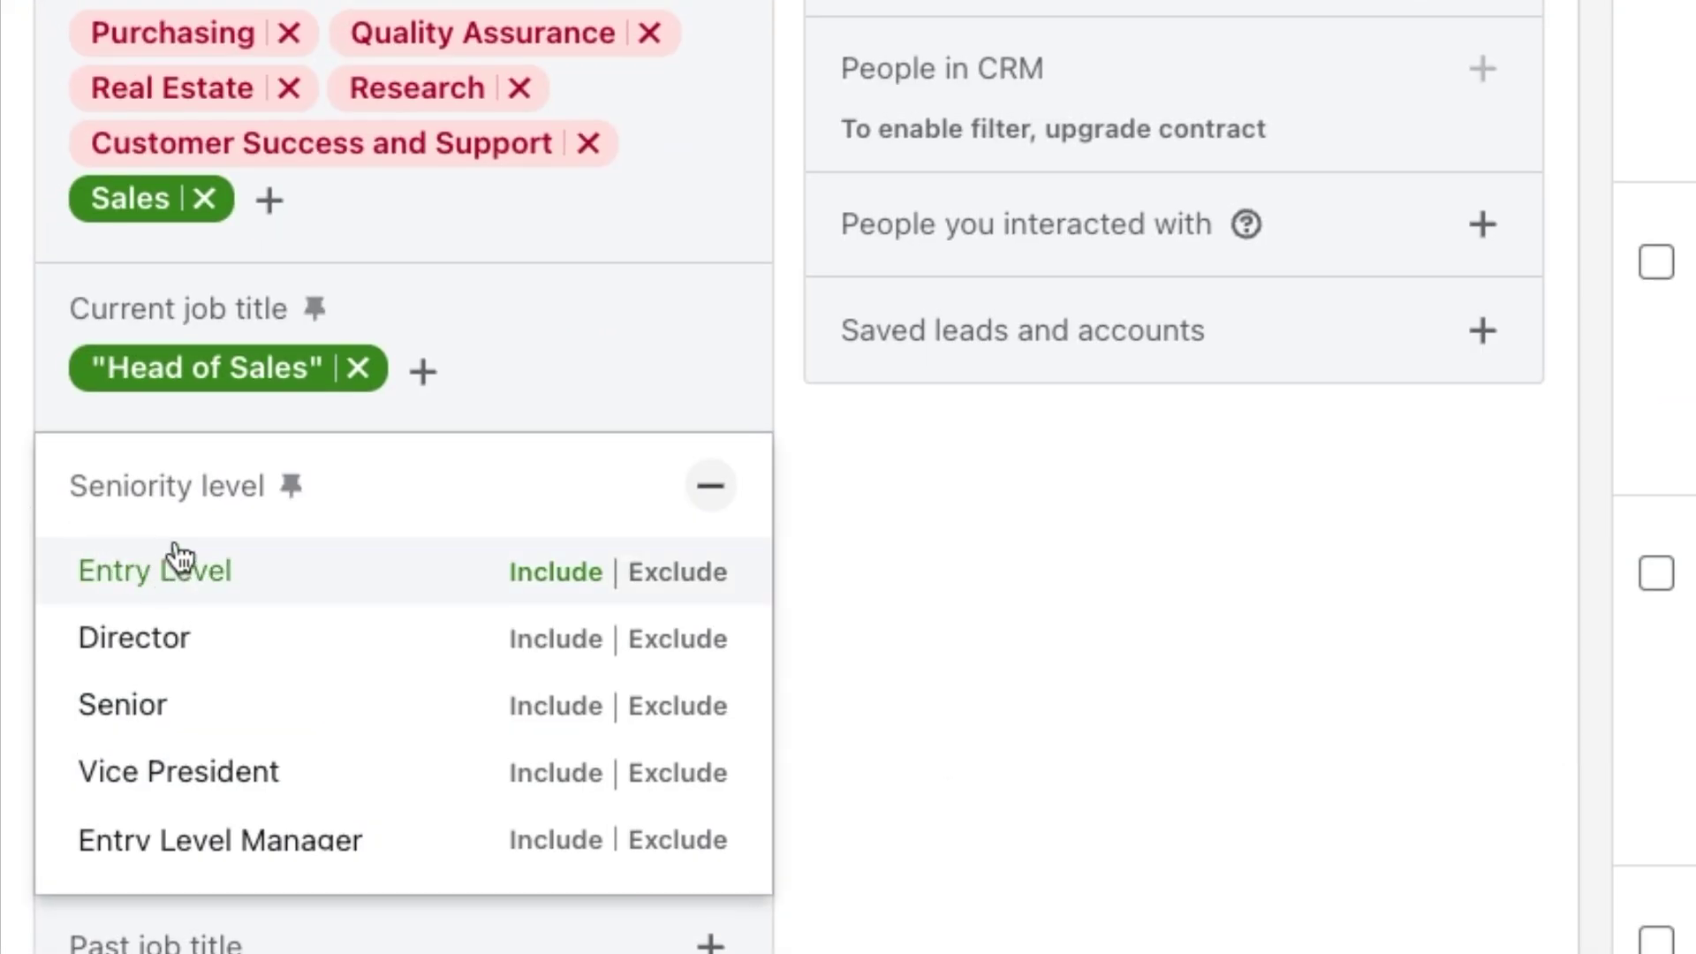
left_click(181, 559)
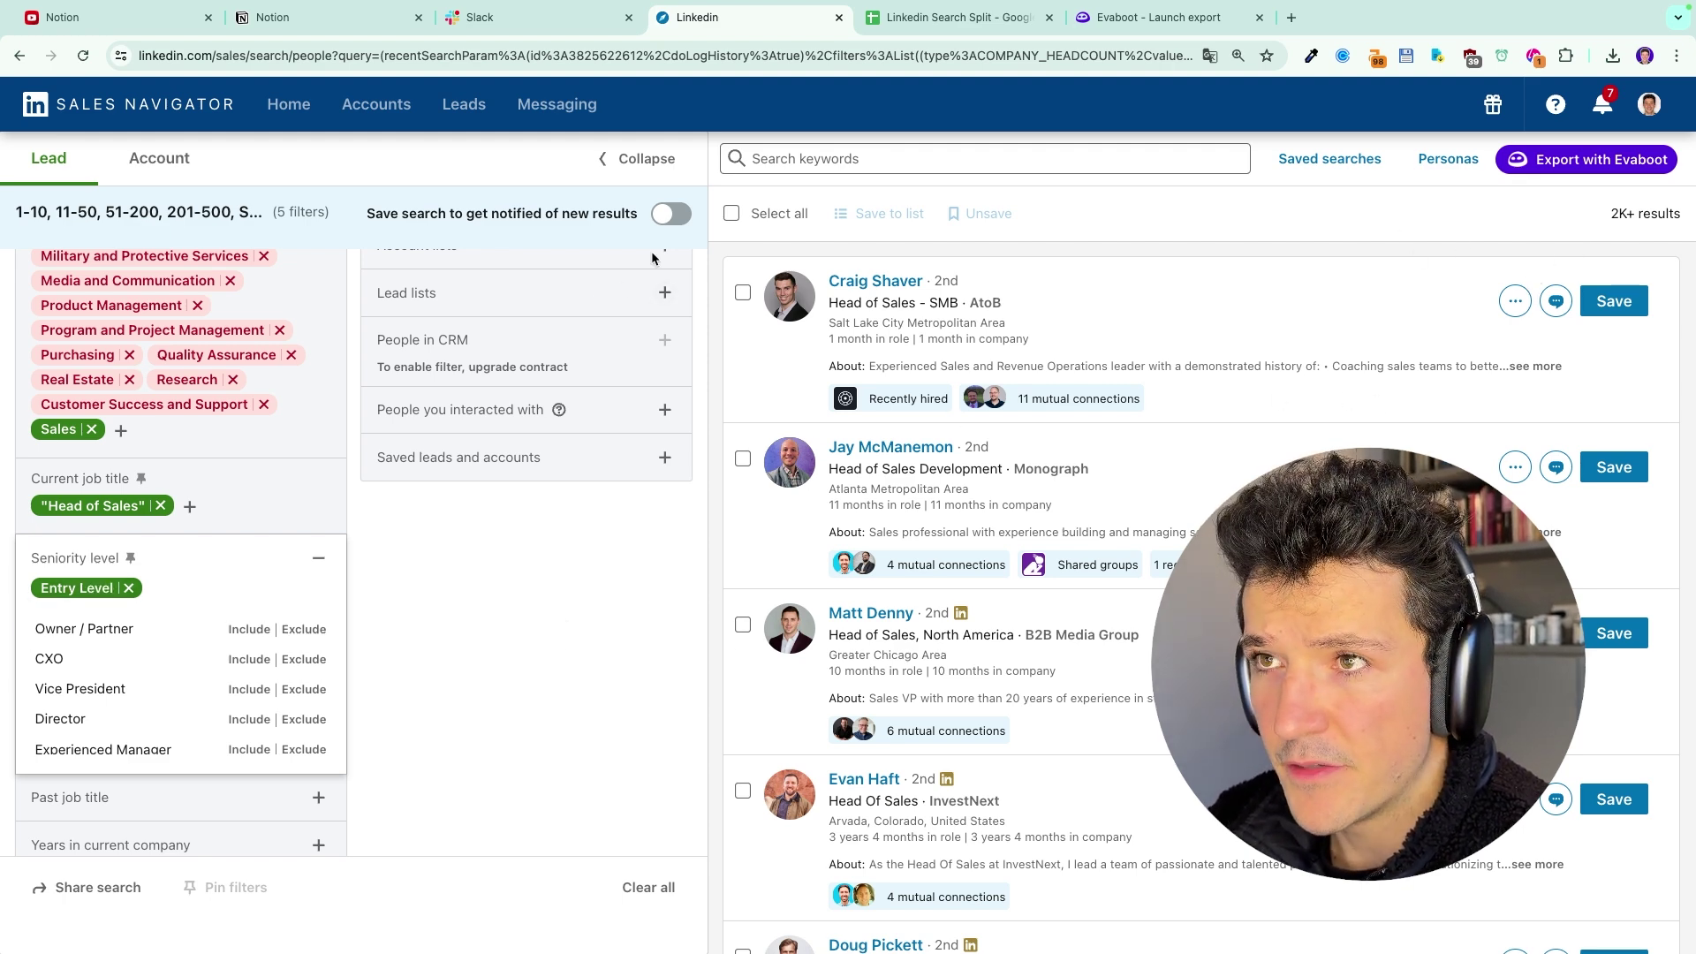
left_click(972, 47)
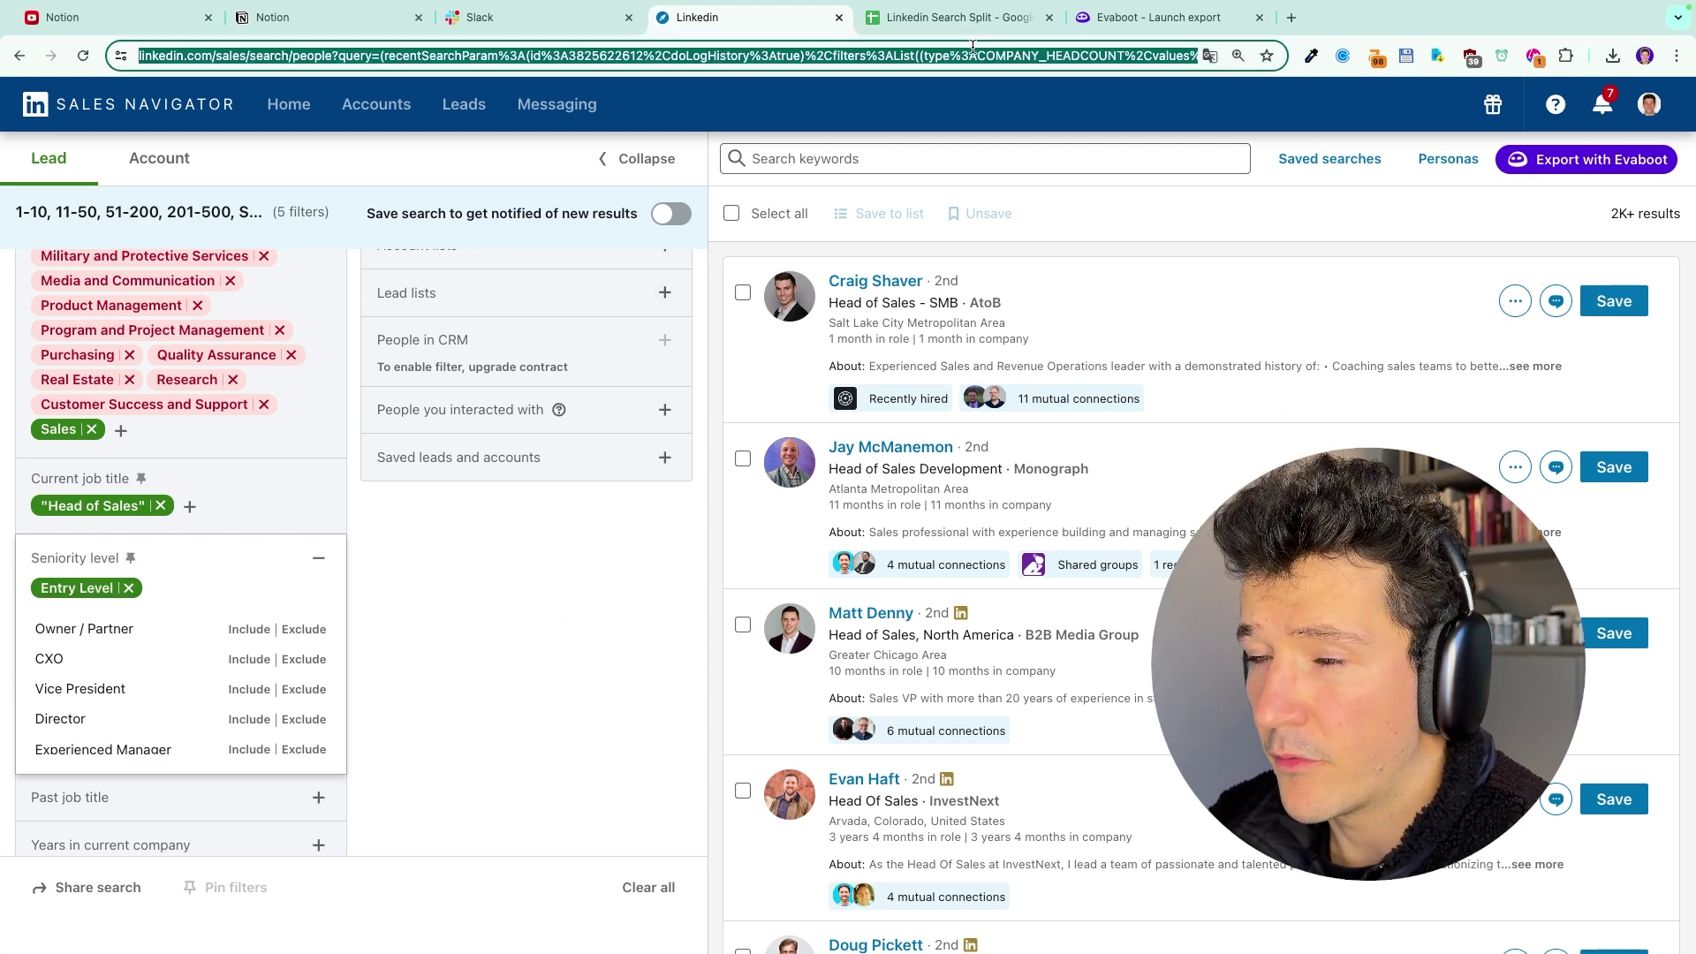
left_click(932, 17)
left_click(78, 287)
key("ctrl+v")
left_click(271, 477)
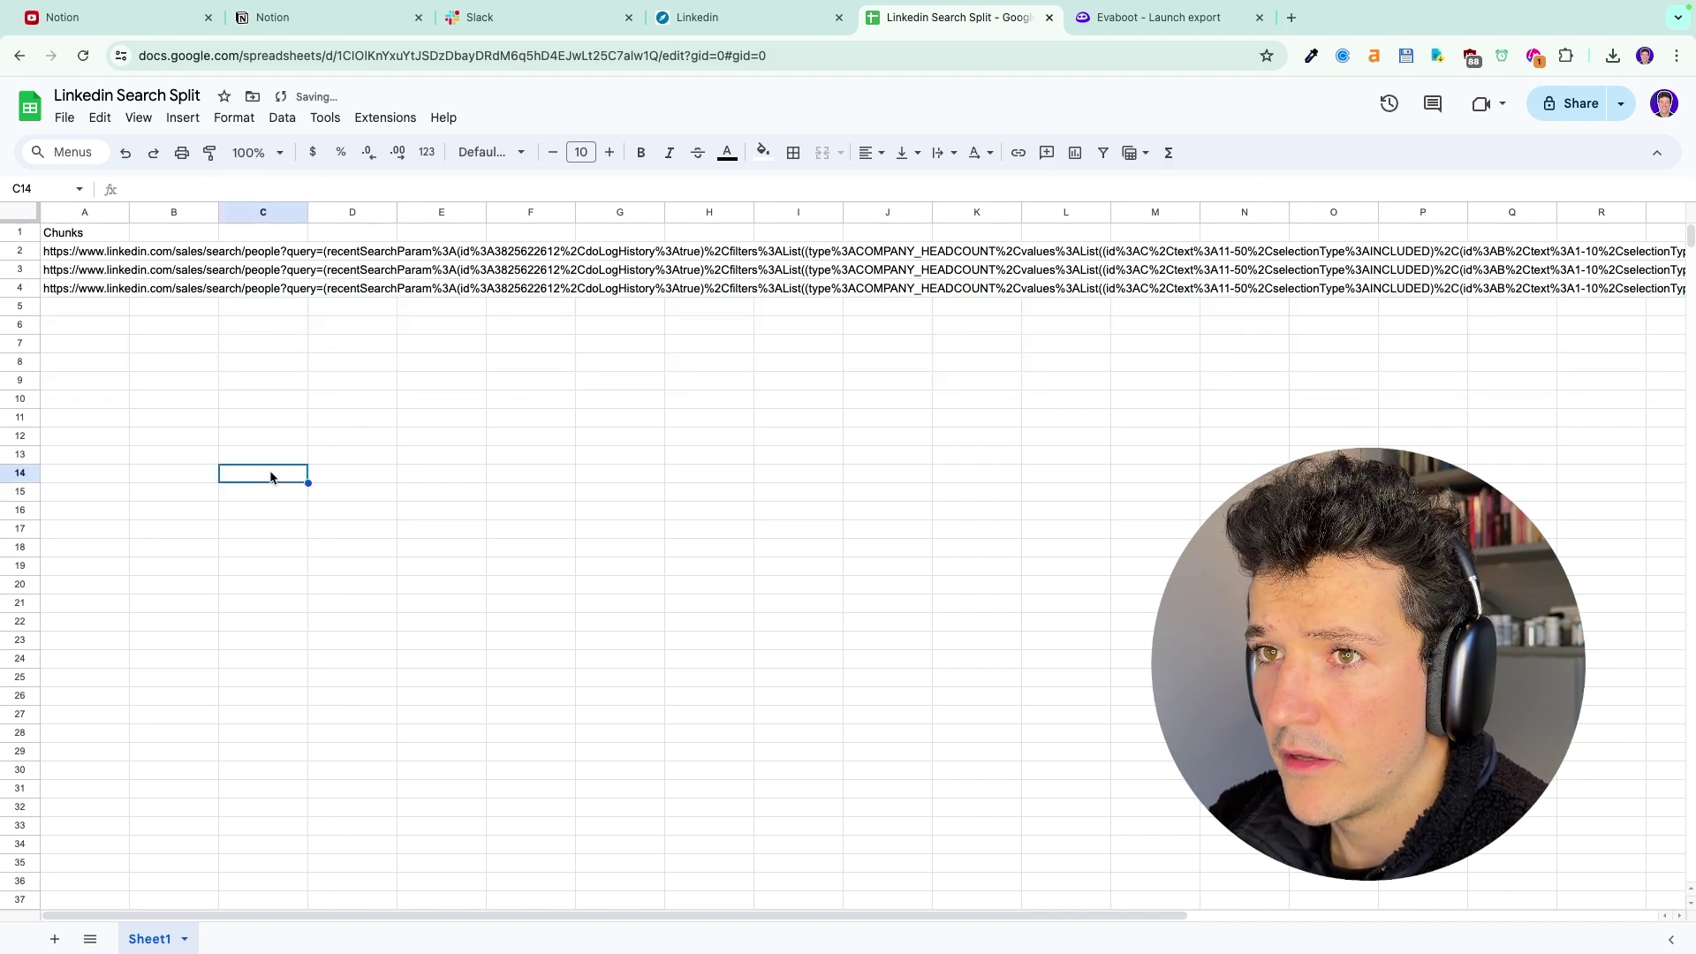
- Exclude Entry Level seniority instead, dropping the results to 1K+
left_click(787, 22)
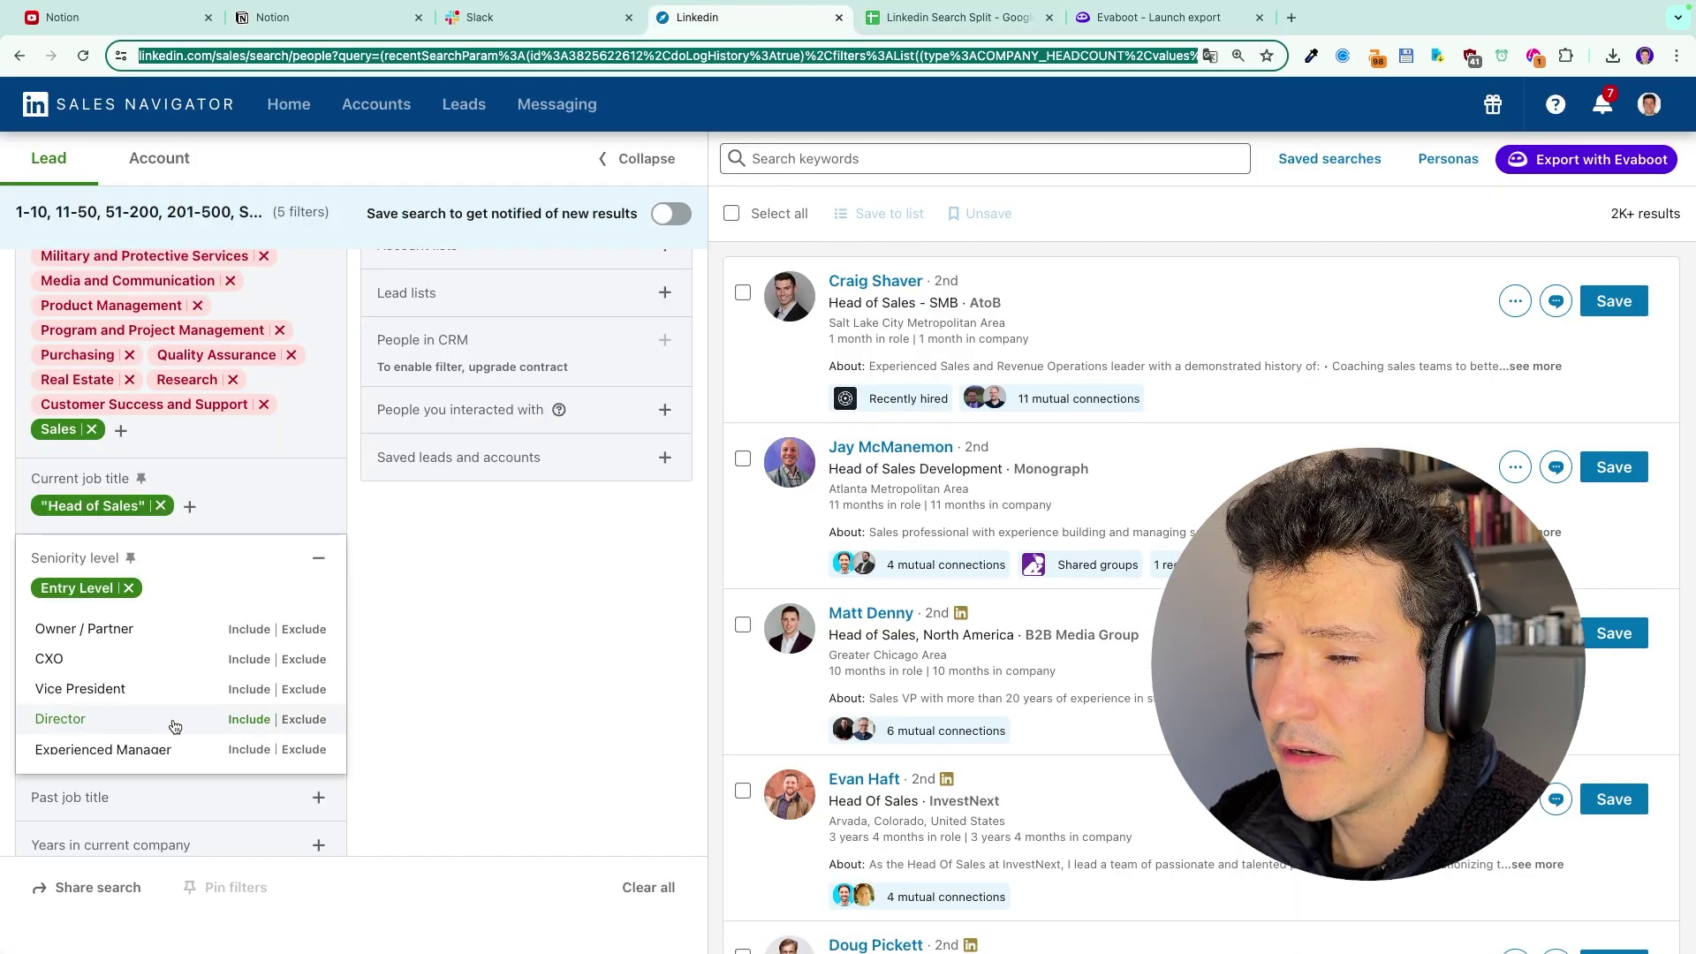
left_click(107, 589)
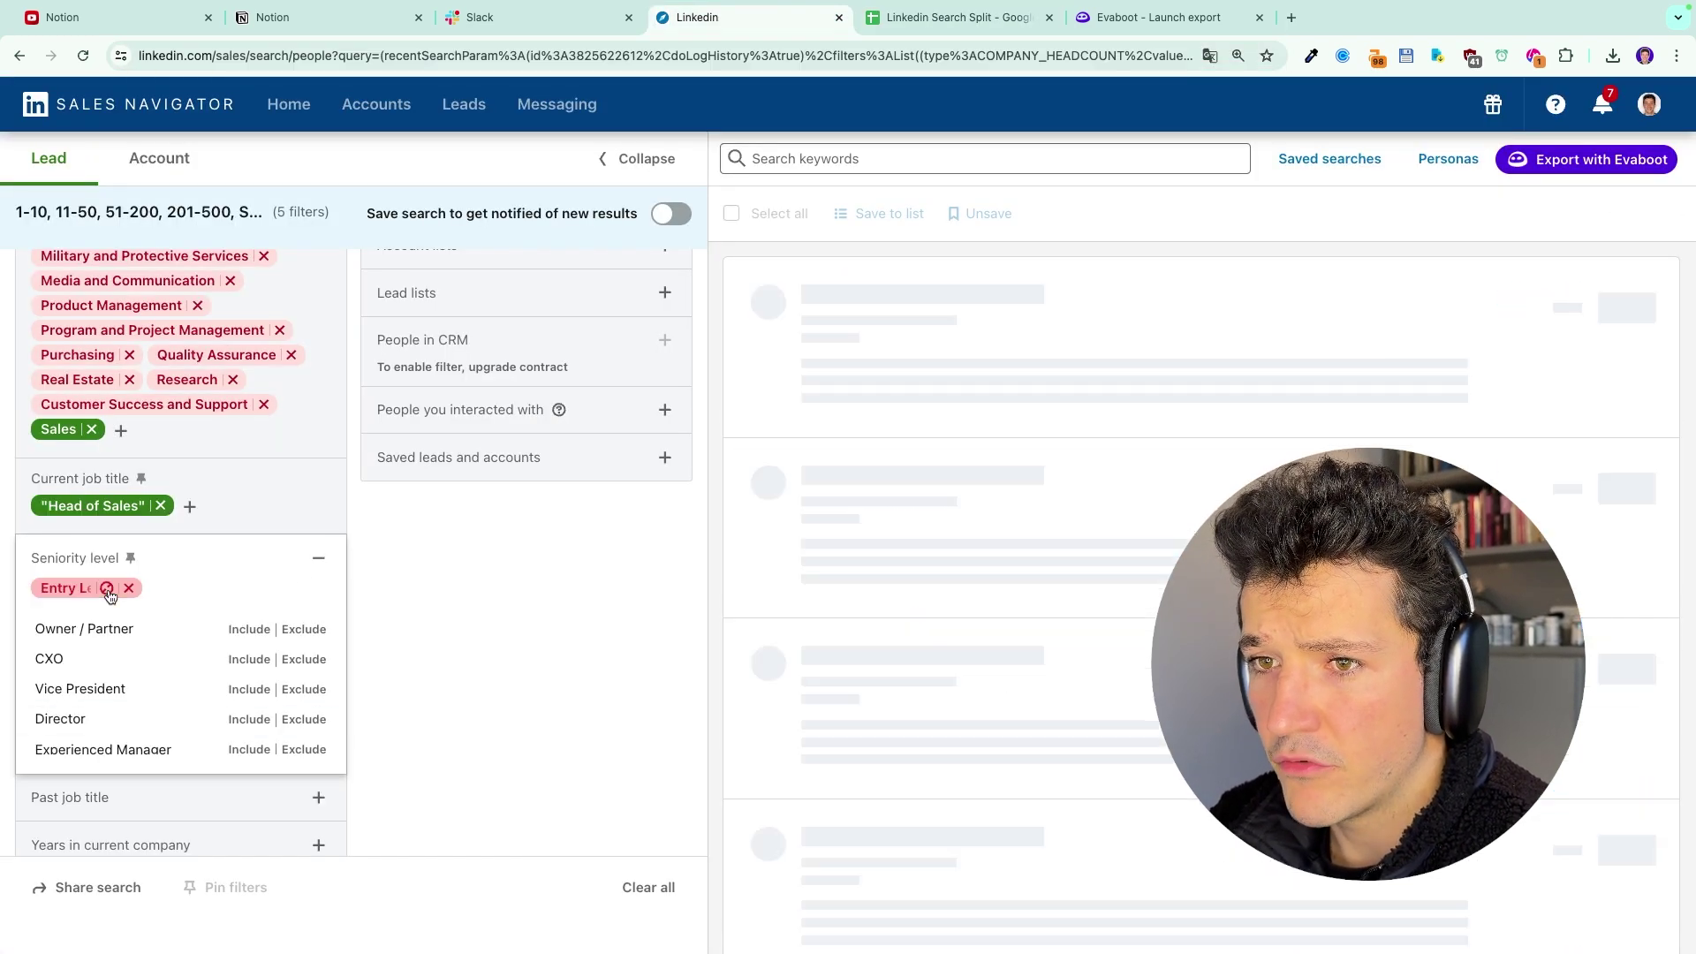
left_click(615, 616)
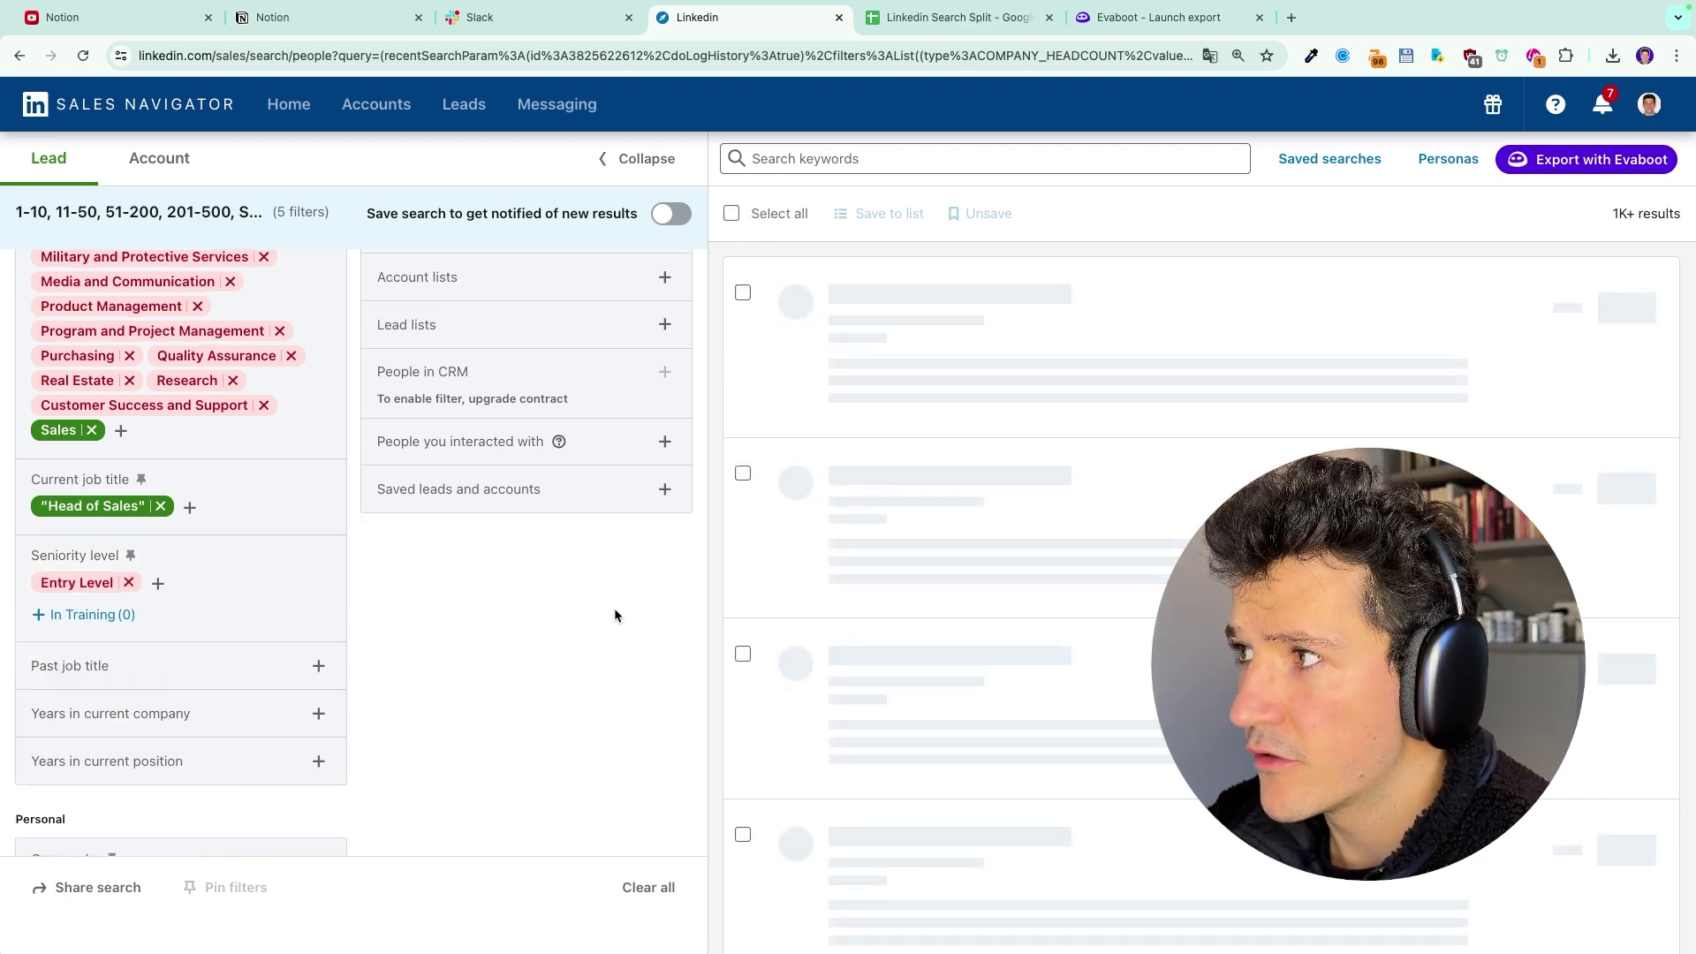
- Store the 1K+ Entry-Level-excluded search URL in row 5 under Chunks, then review the results
left_click(589, 60)
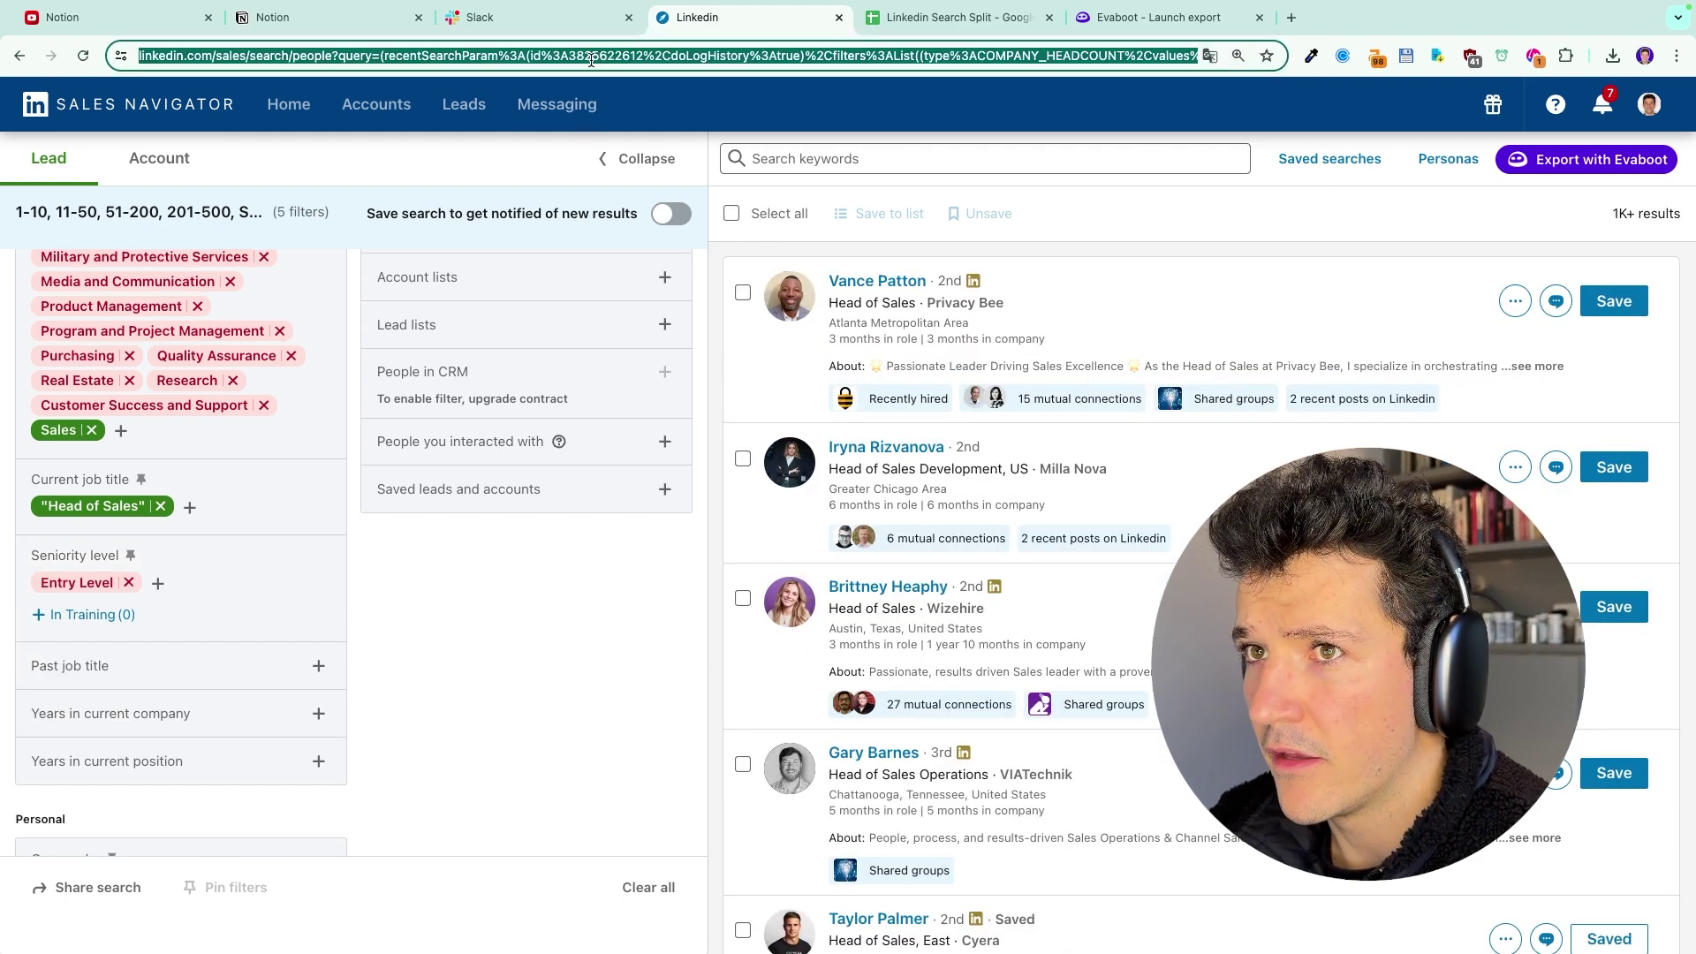
left_click(875, 18)
left_click(241, 586)
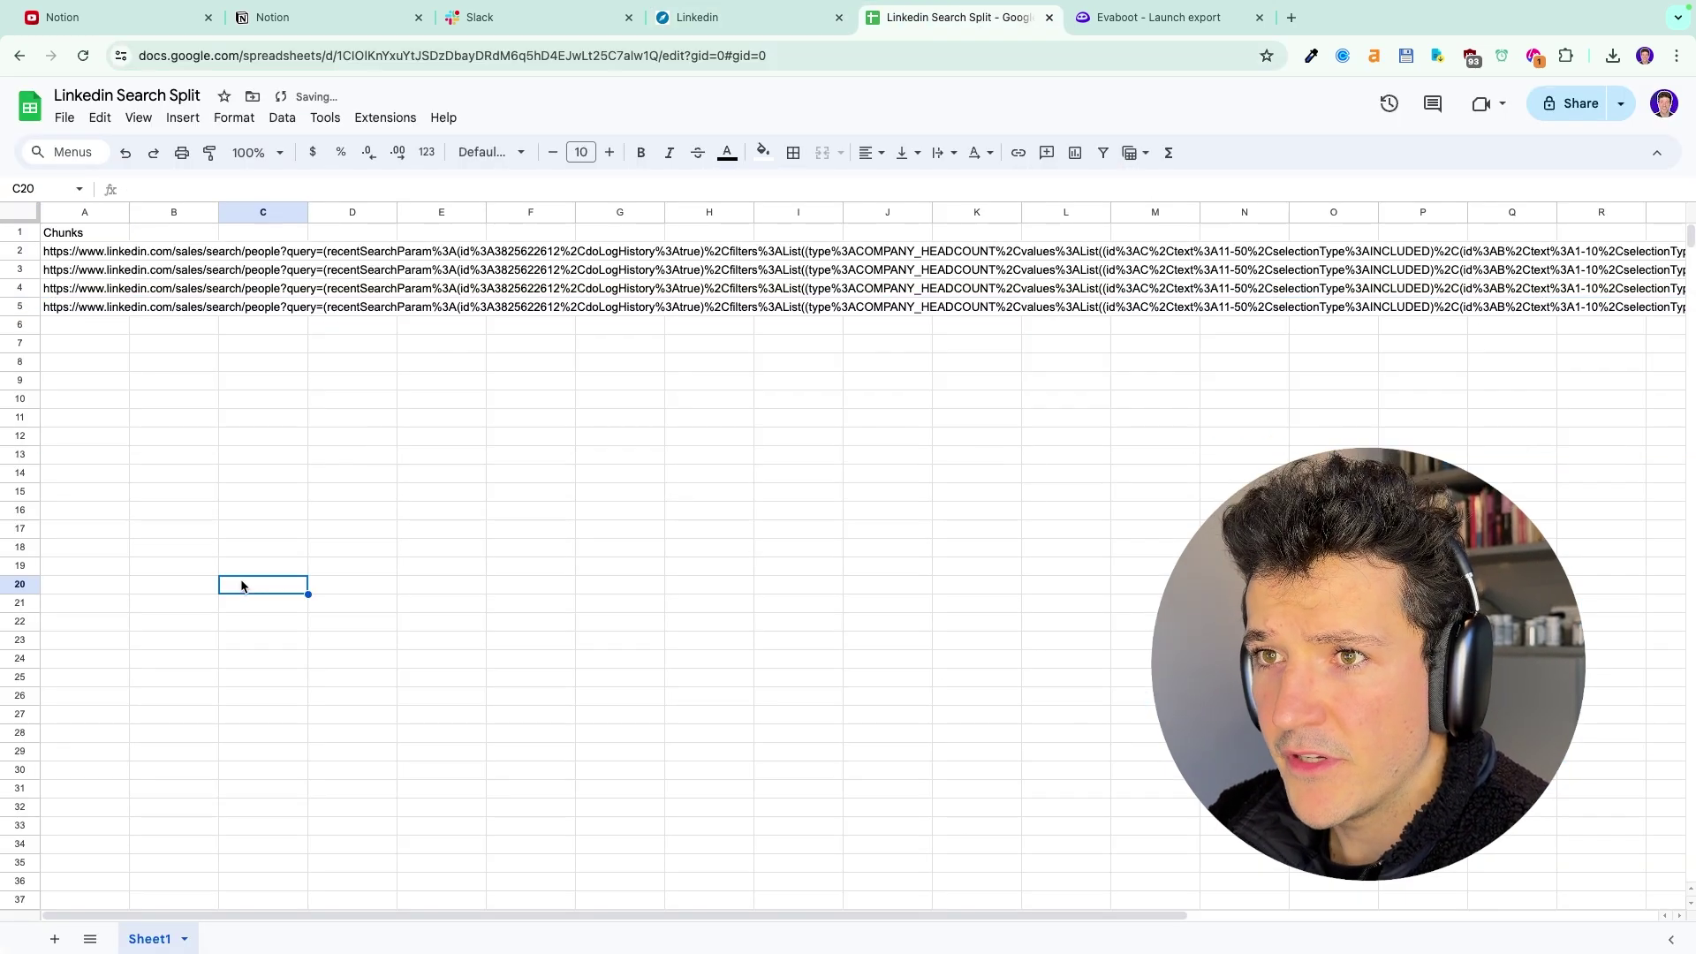
left_click(65, 251)
left_click(693, 19)
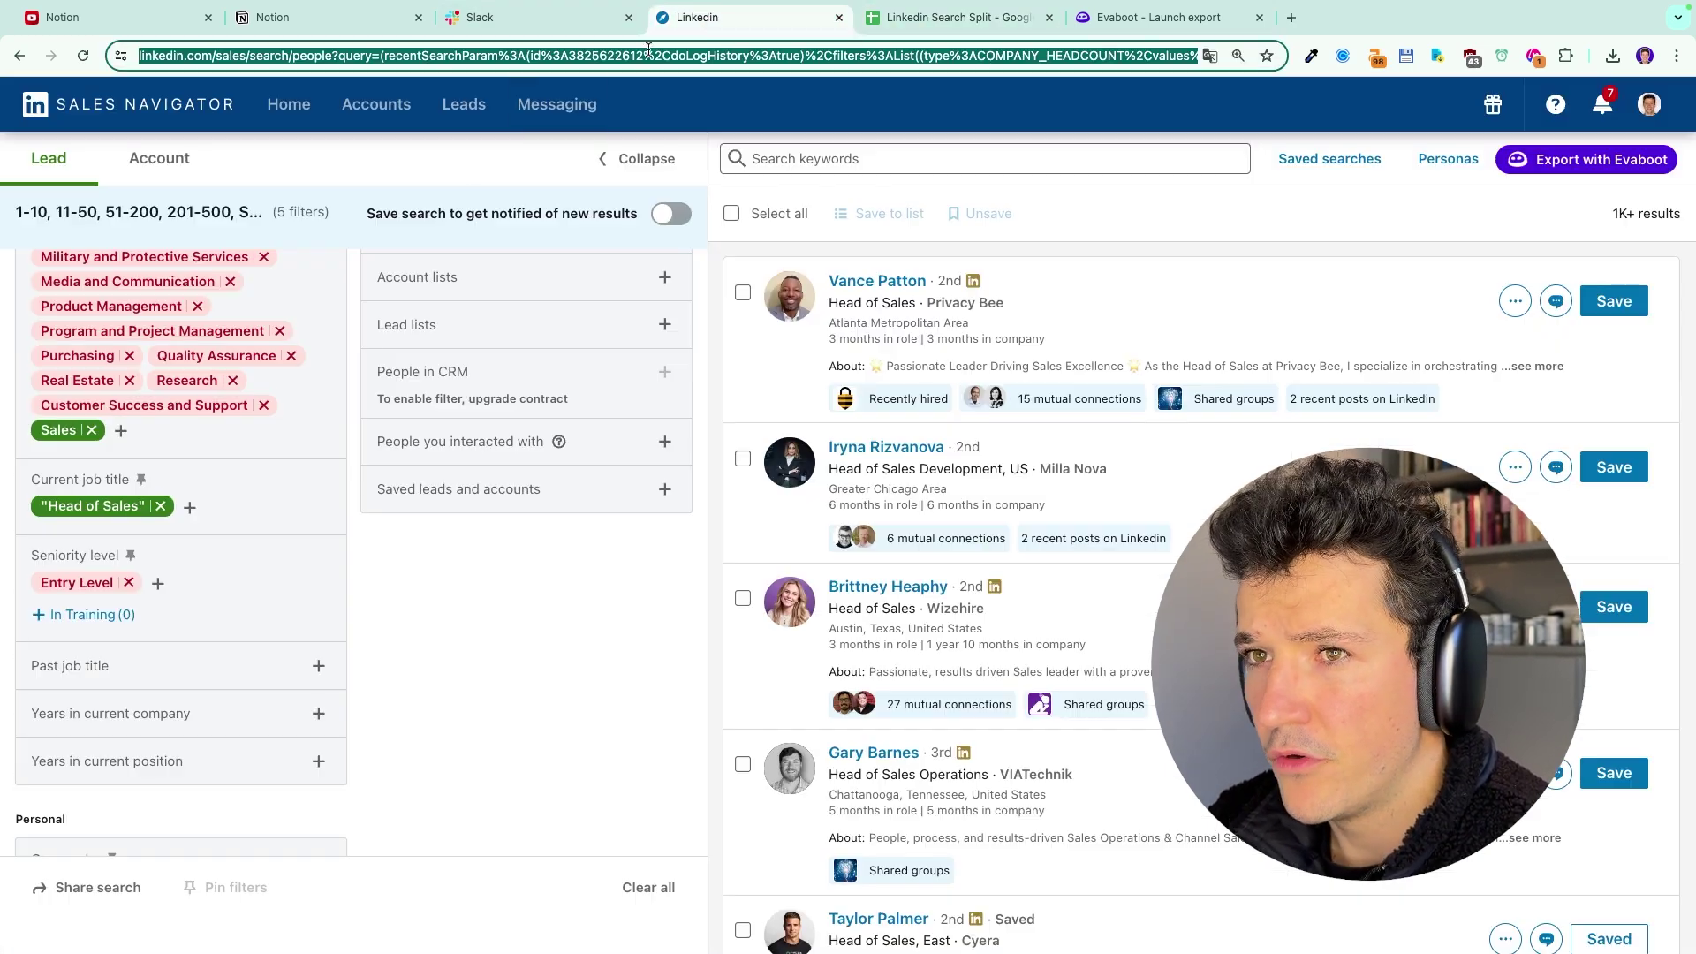
scroll(161, 378, "up", 4)
scroll(53, 382, "down", 7)
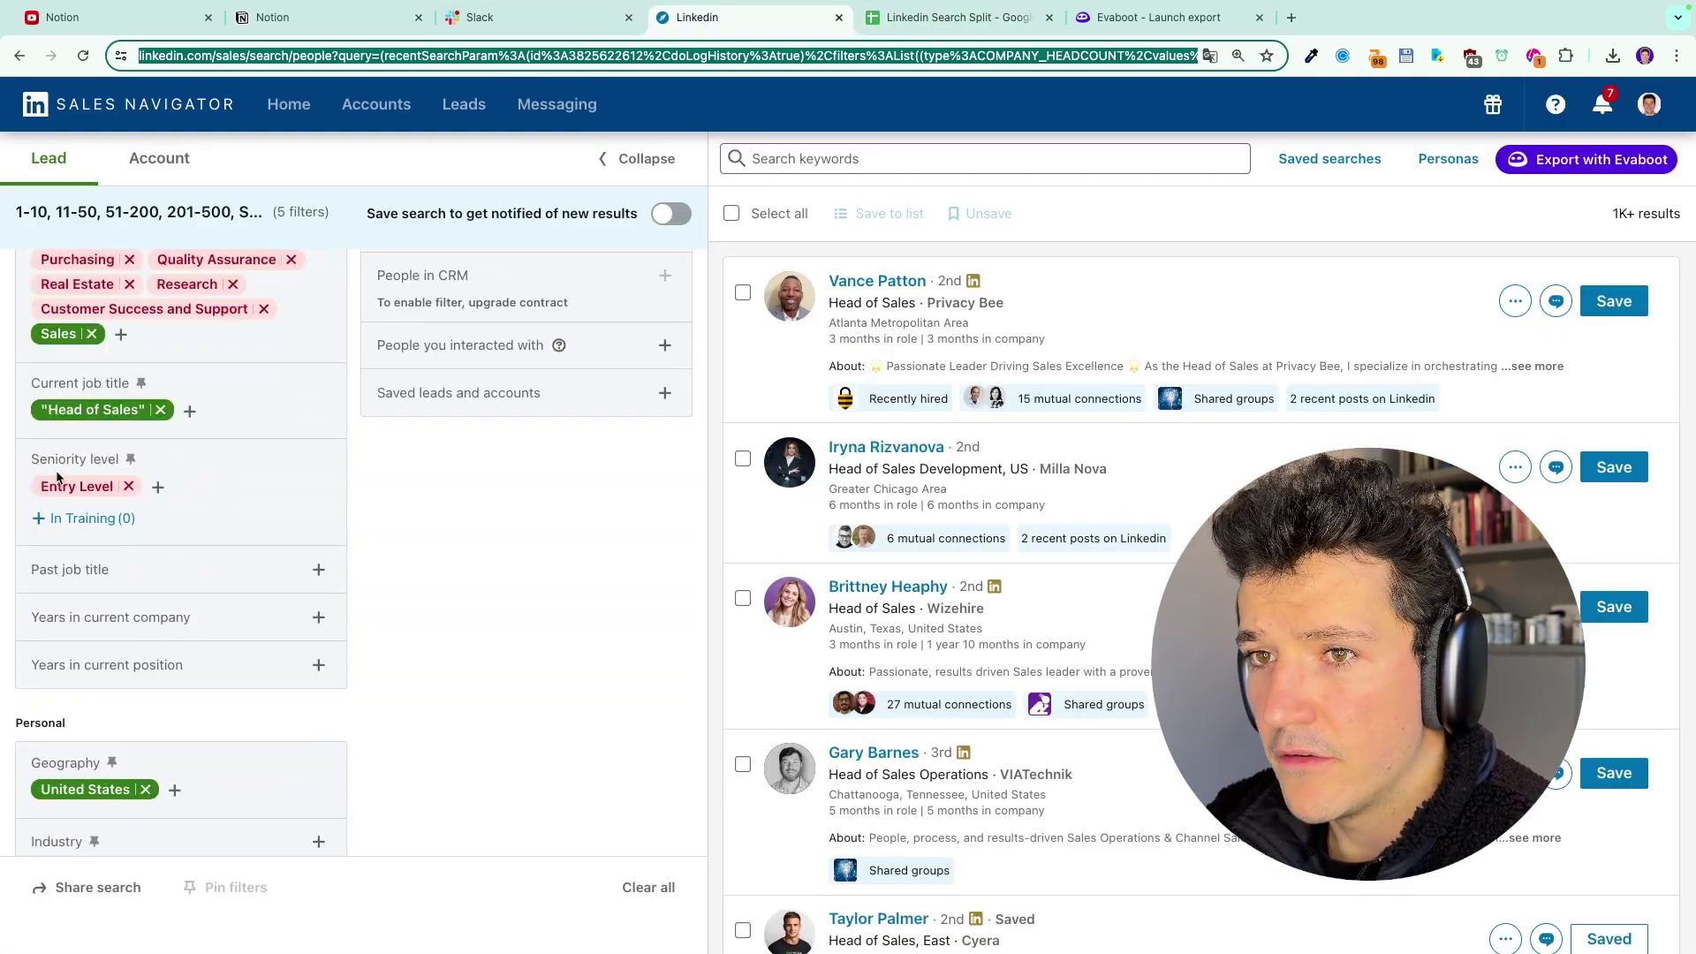
scroll(203, 469, "up", 6)
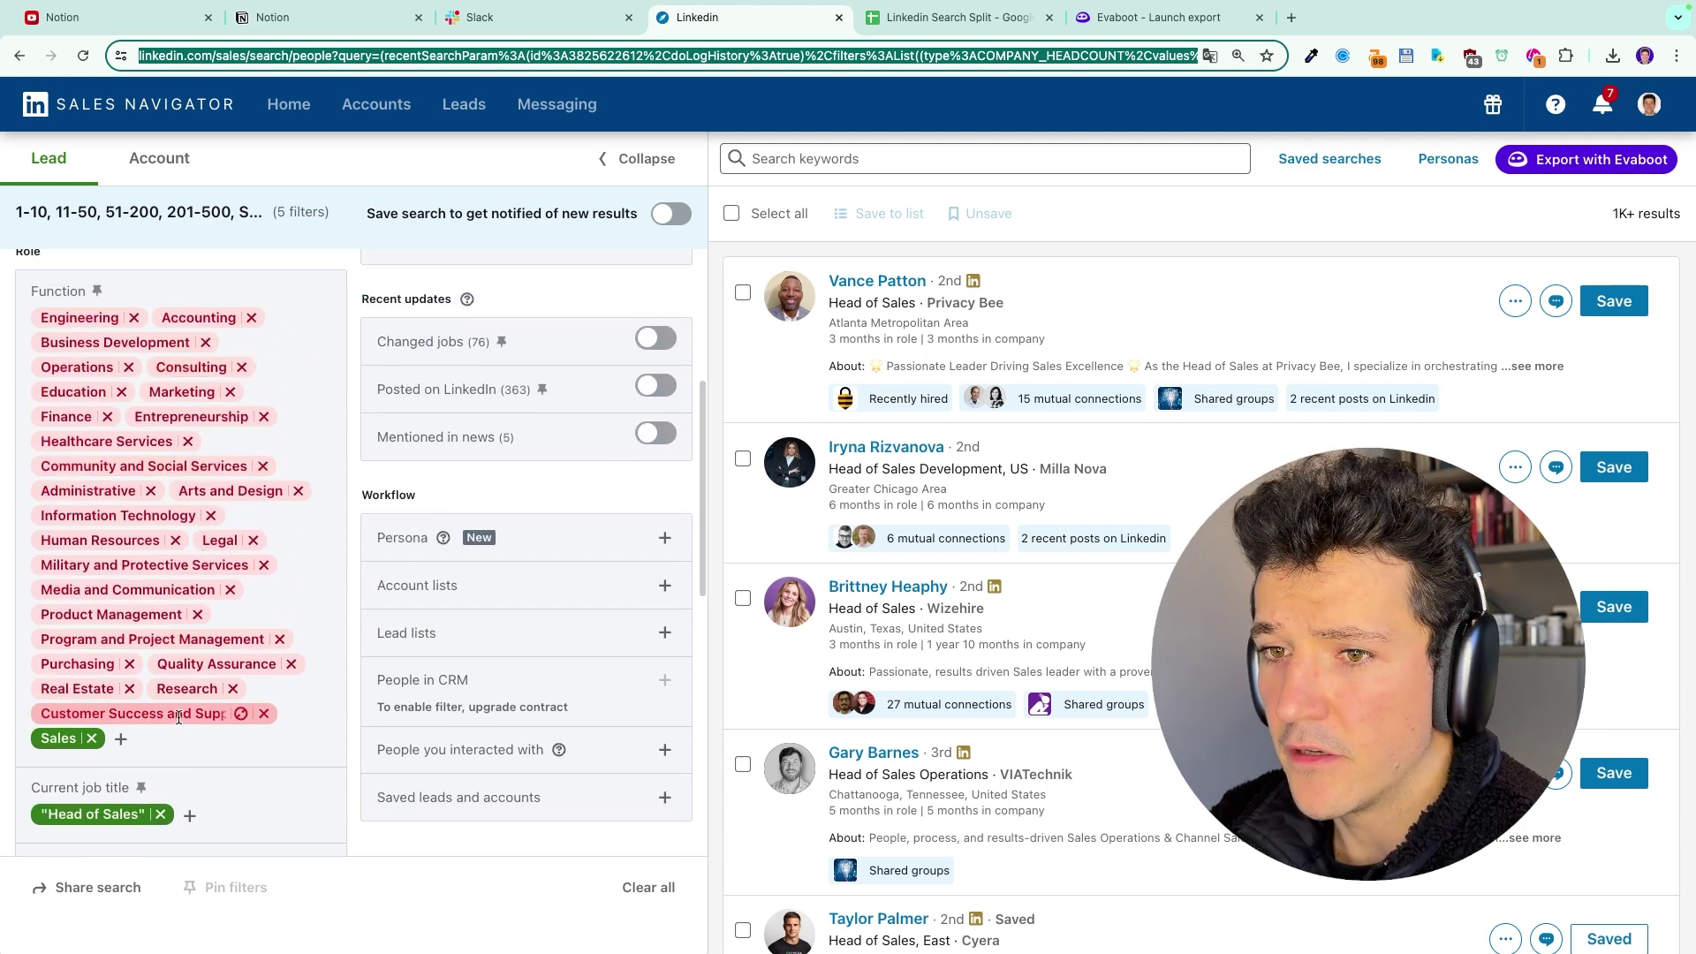
scroll(265, 574, "down", 3)
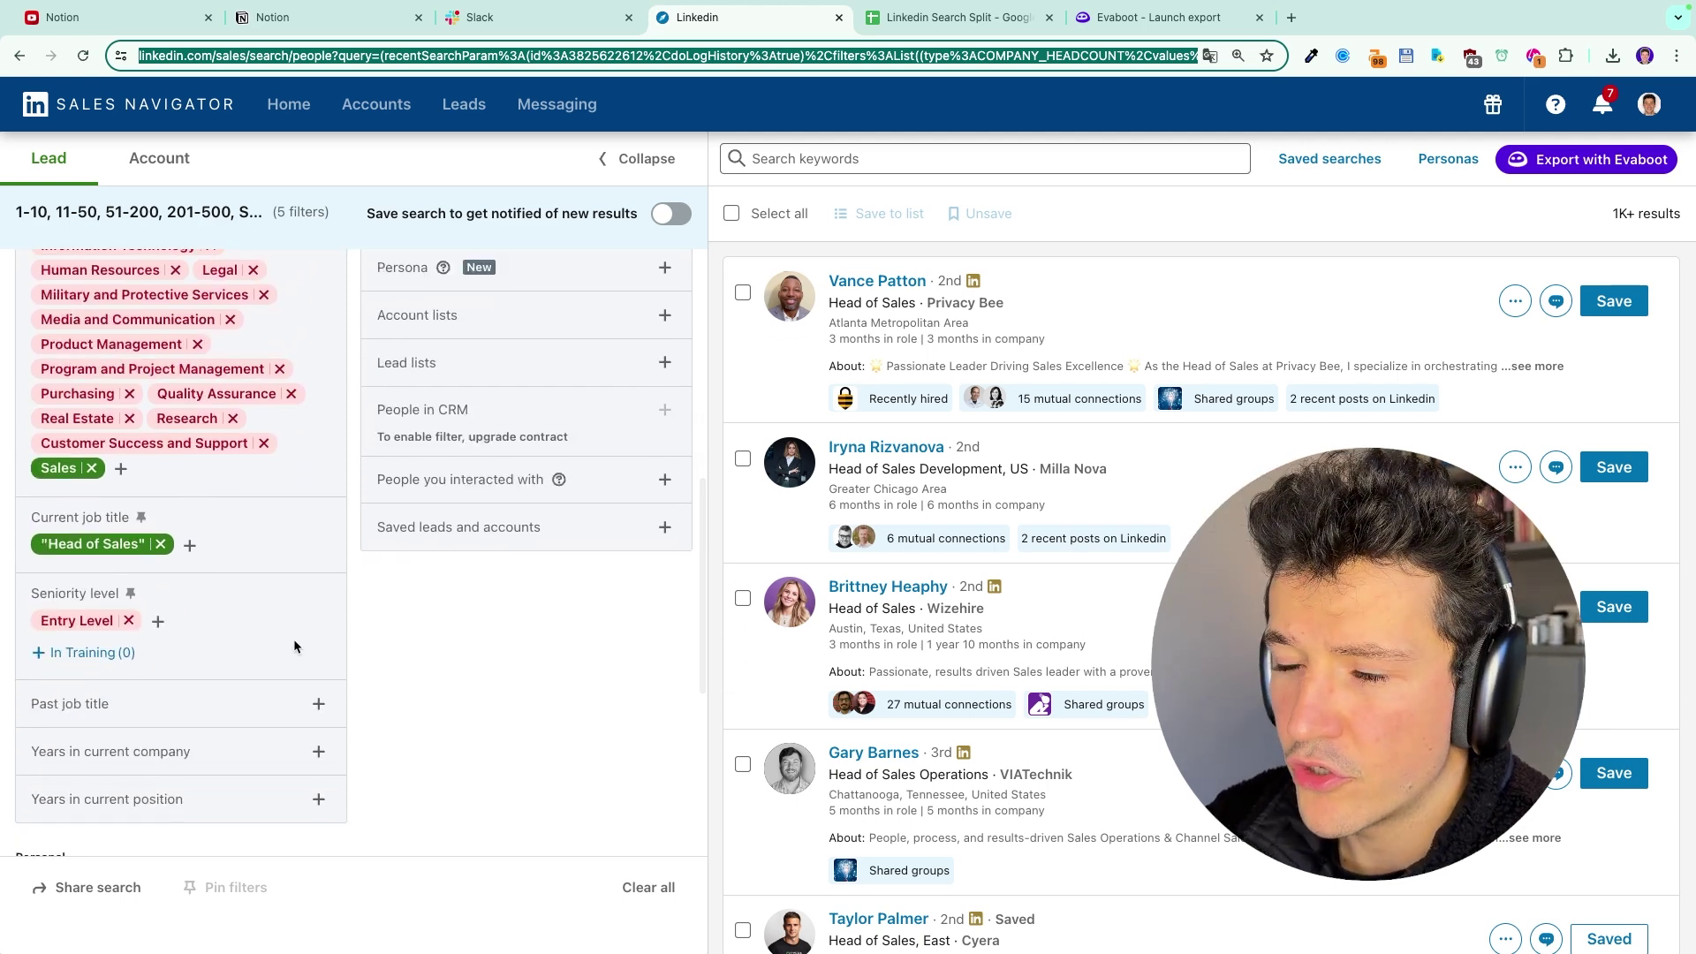
scroll(293, 639, "up", 2)
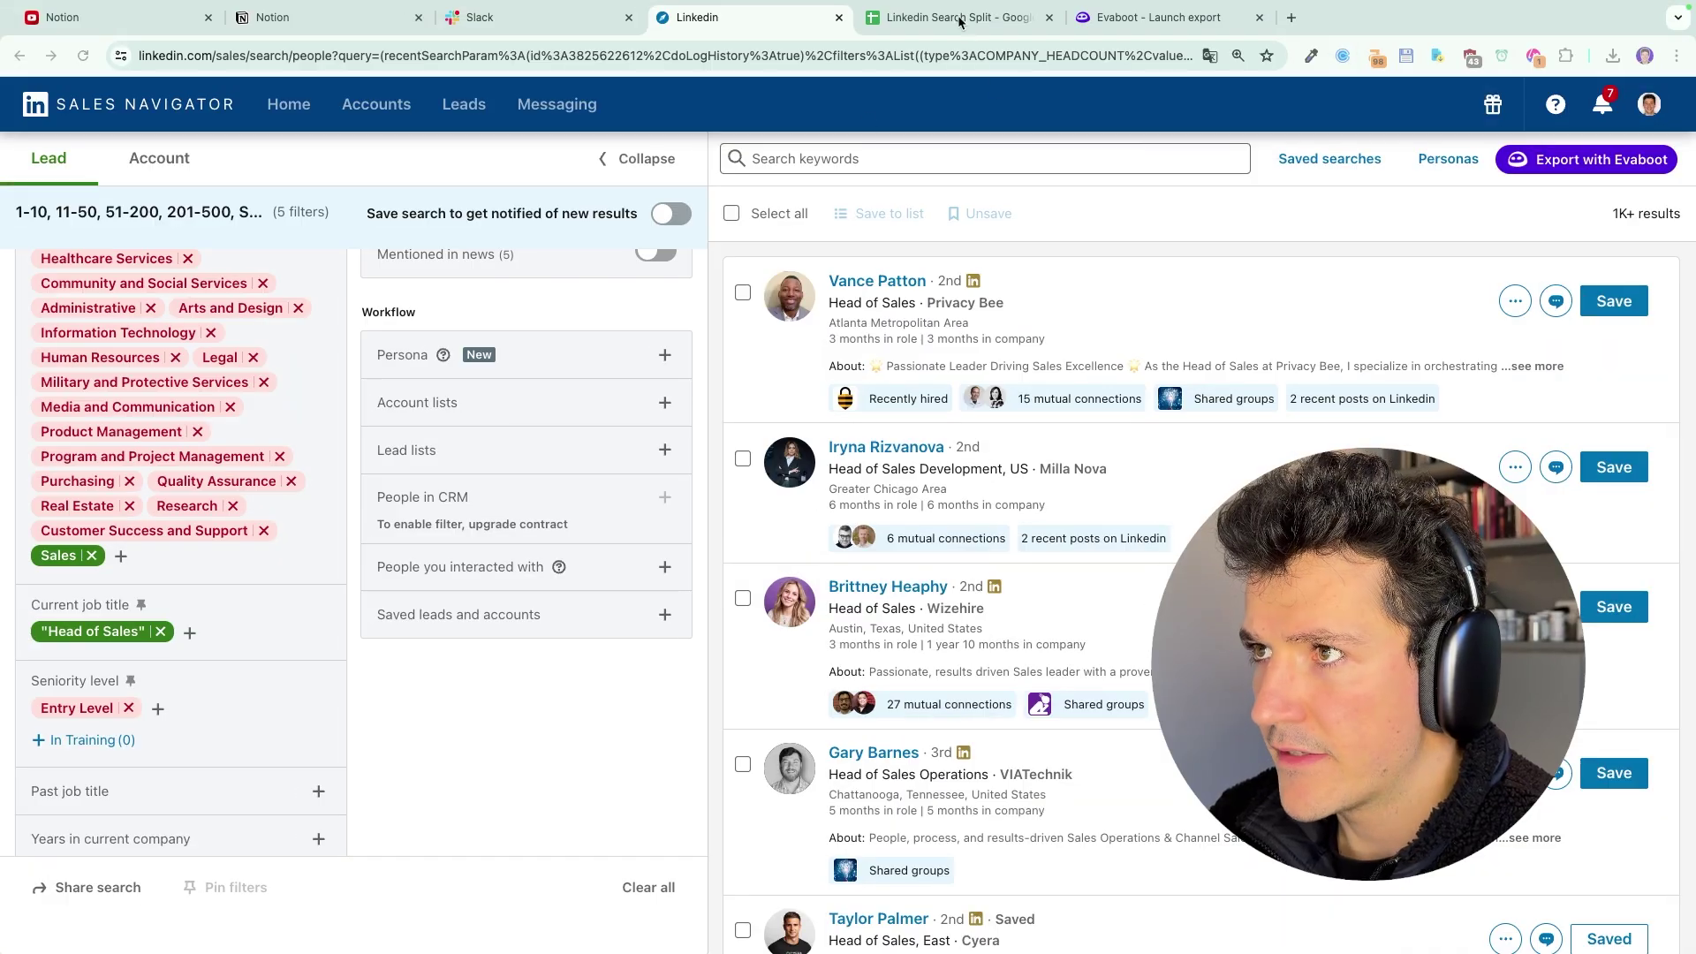
- Reload the current Sales Navigator search from its address bar URL
left_click(961, 18)
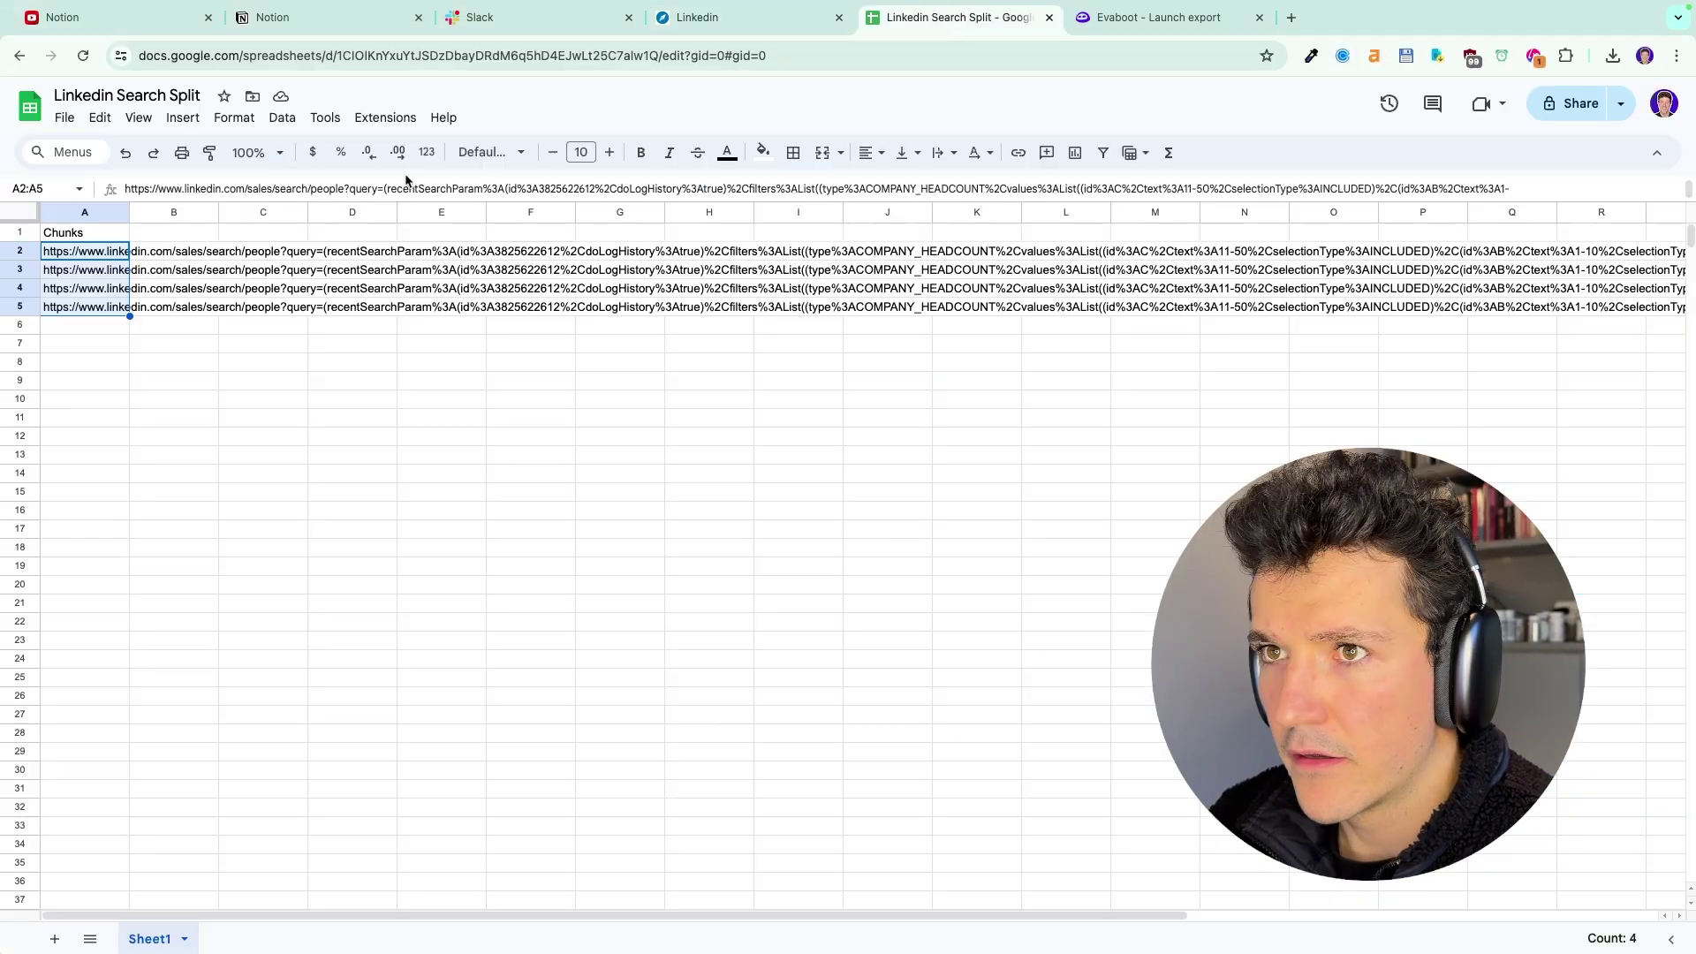
left_click(706, 19)
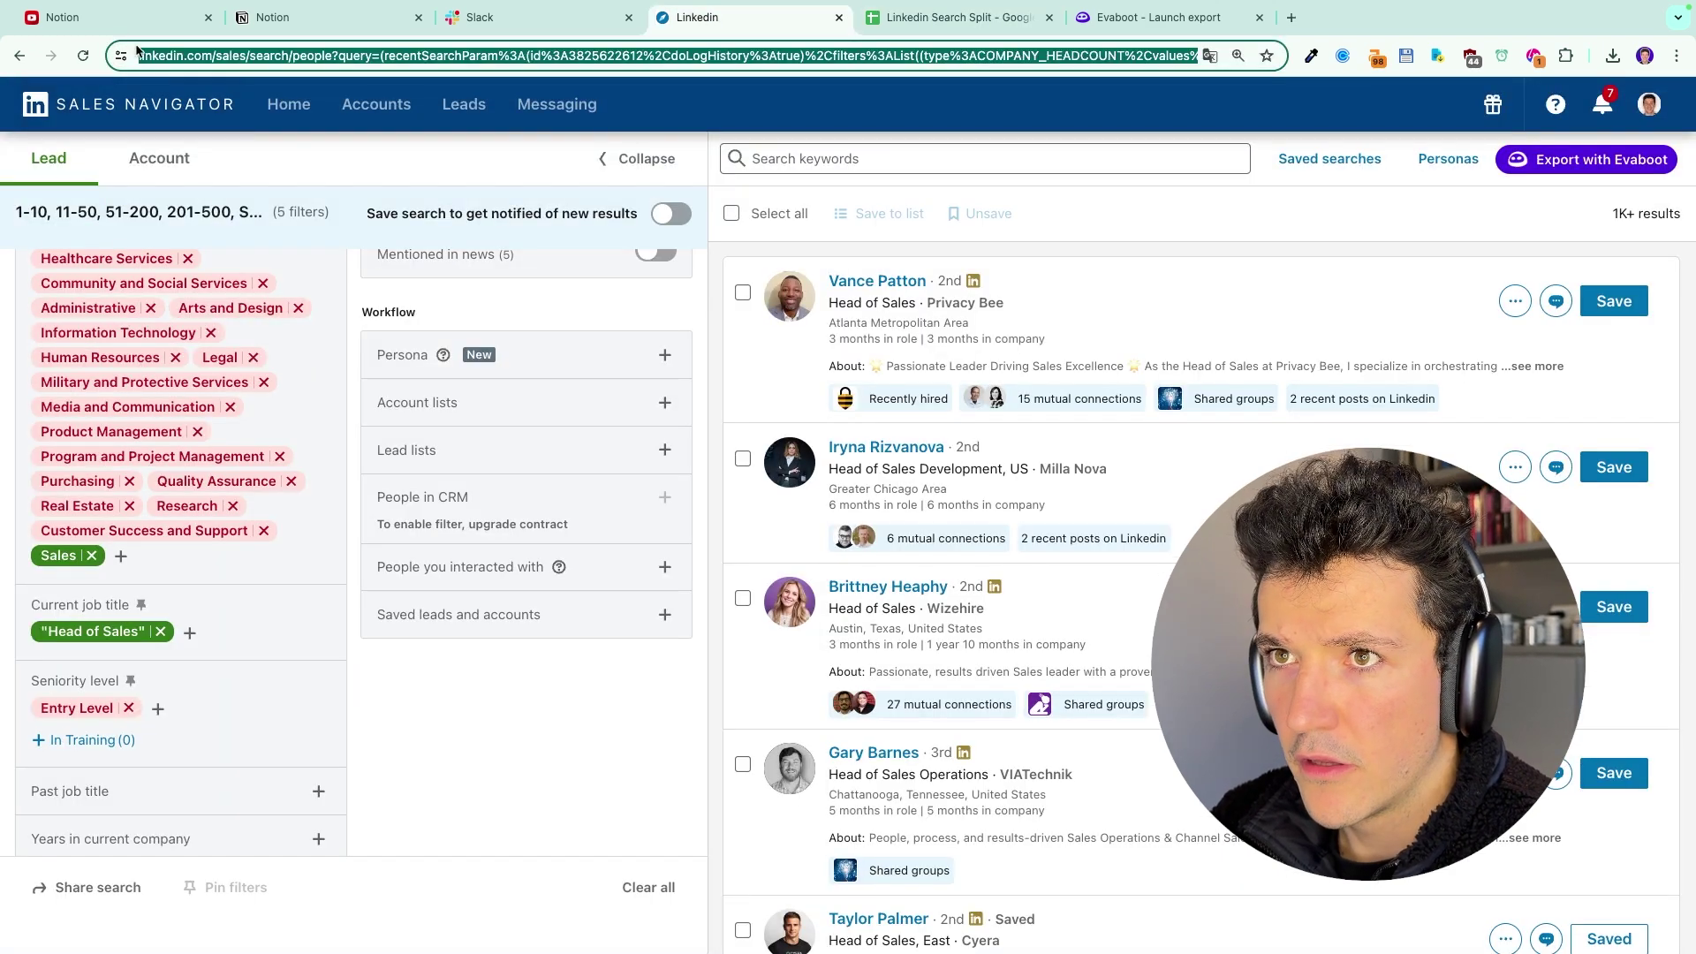
key("Right")
key("Return")
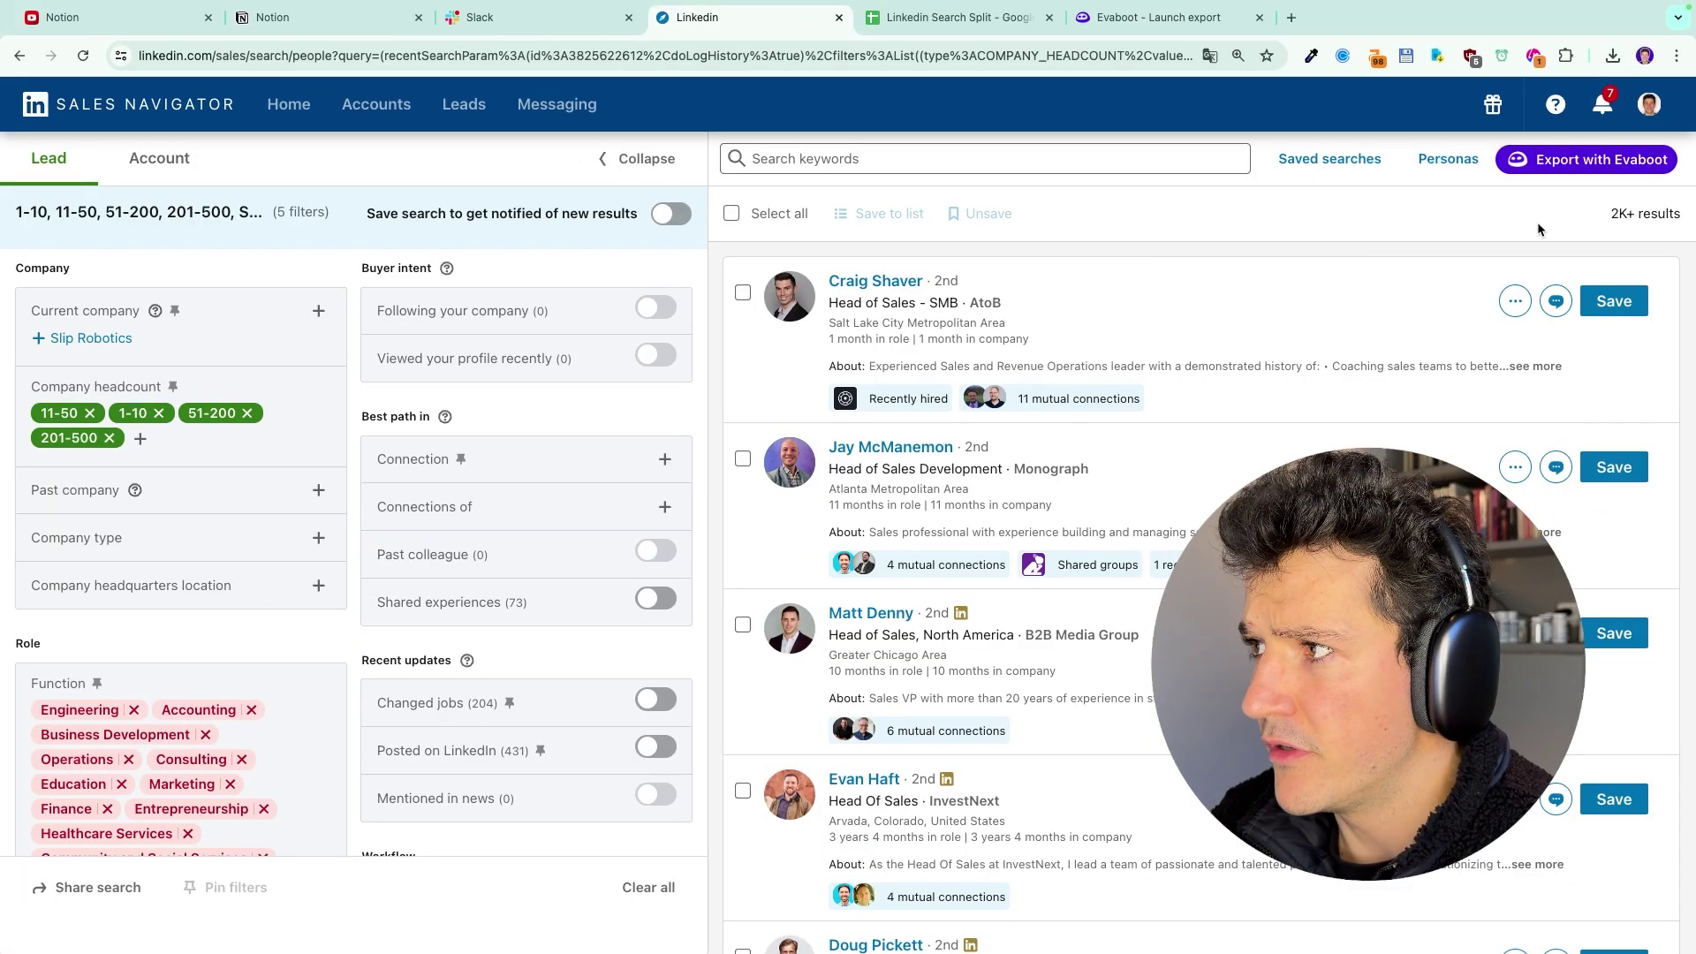
- Paste a chunk URL from the sheet into the Sales Navigator address bar
left_click(958, 18)
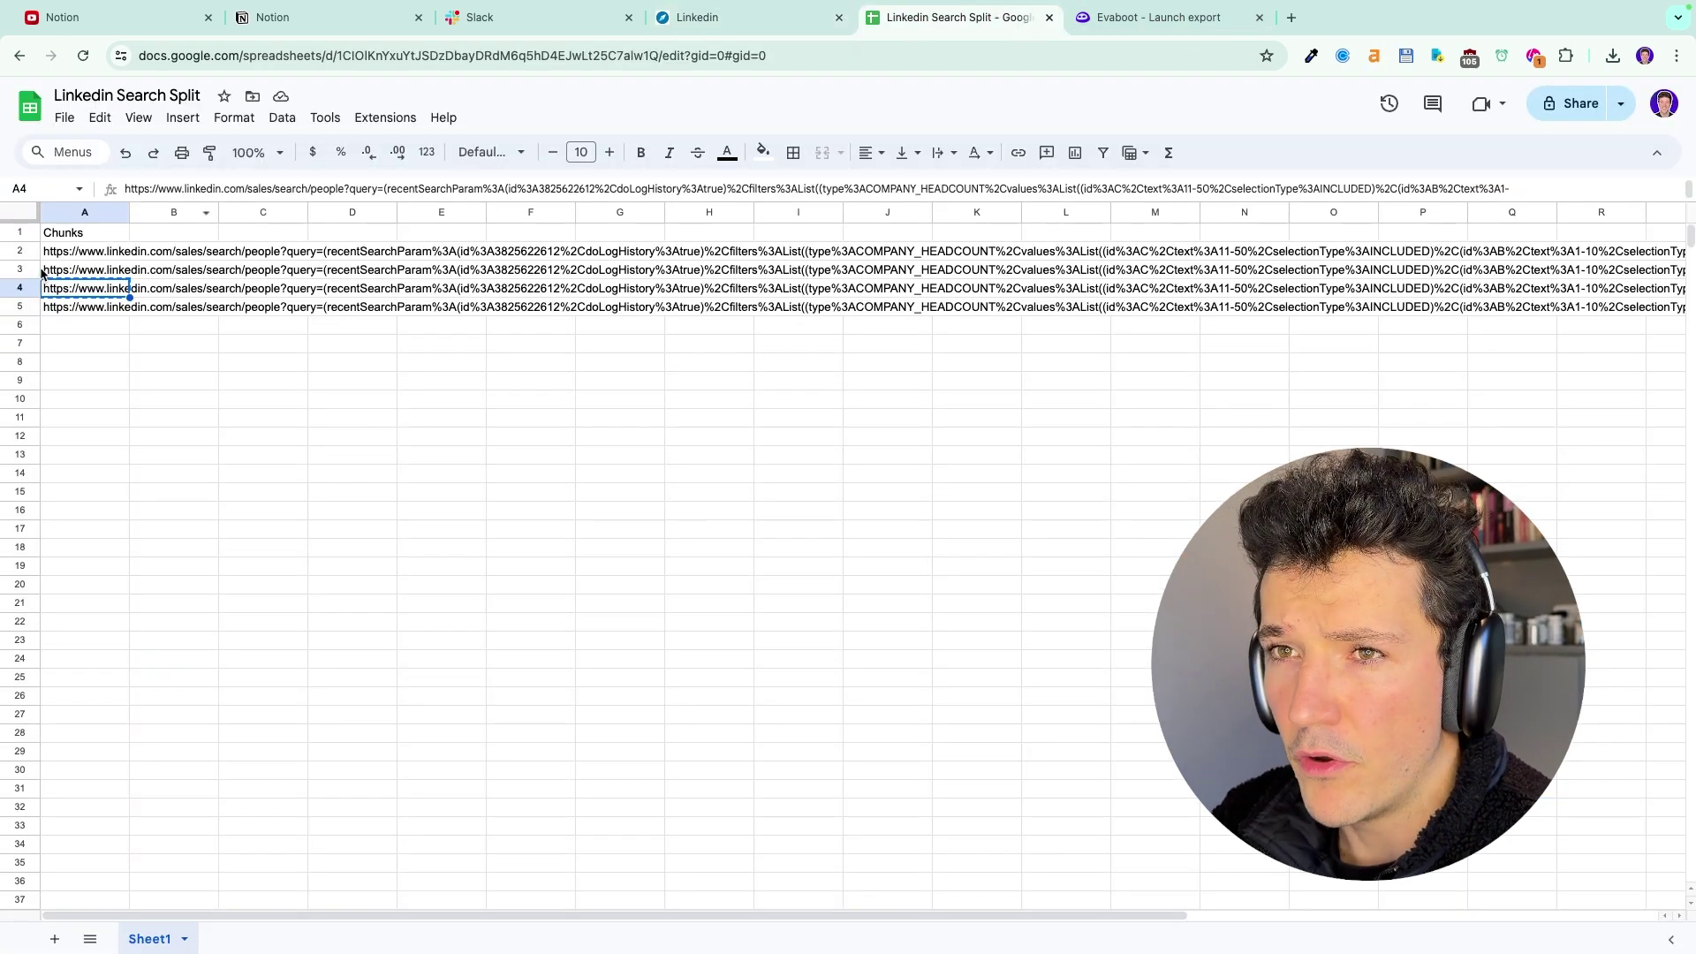
left_click(698, 18)
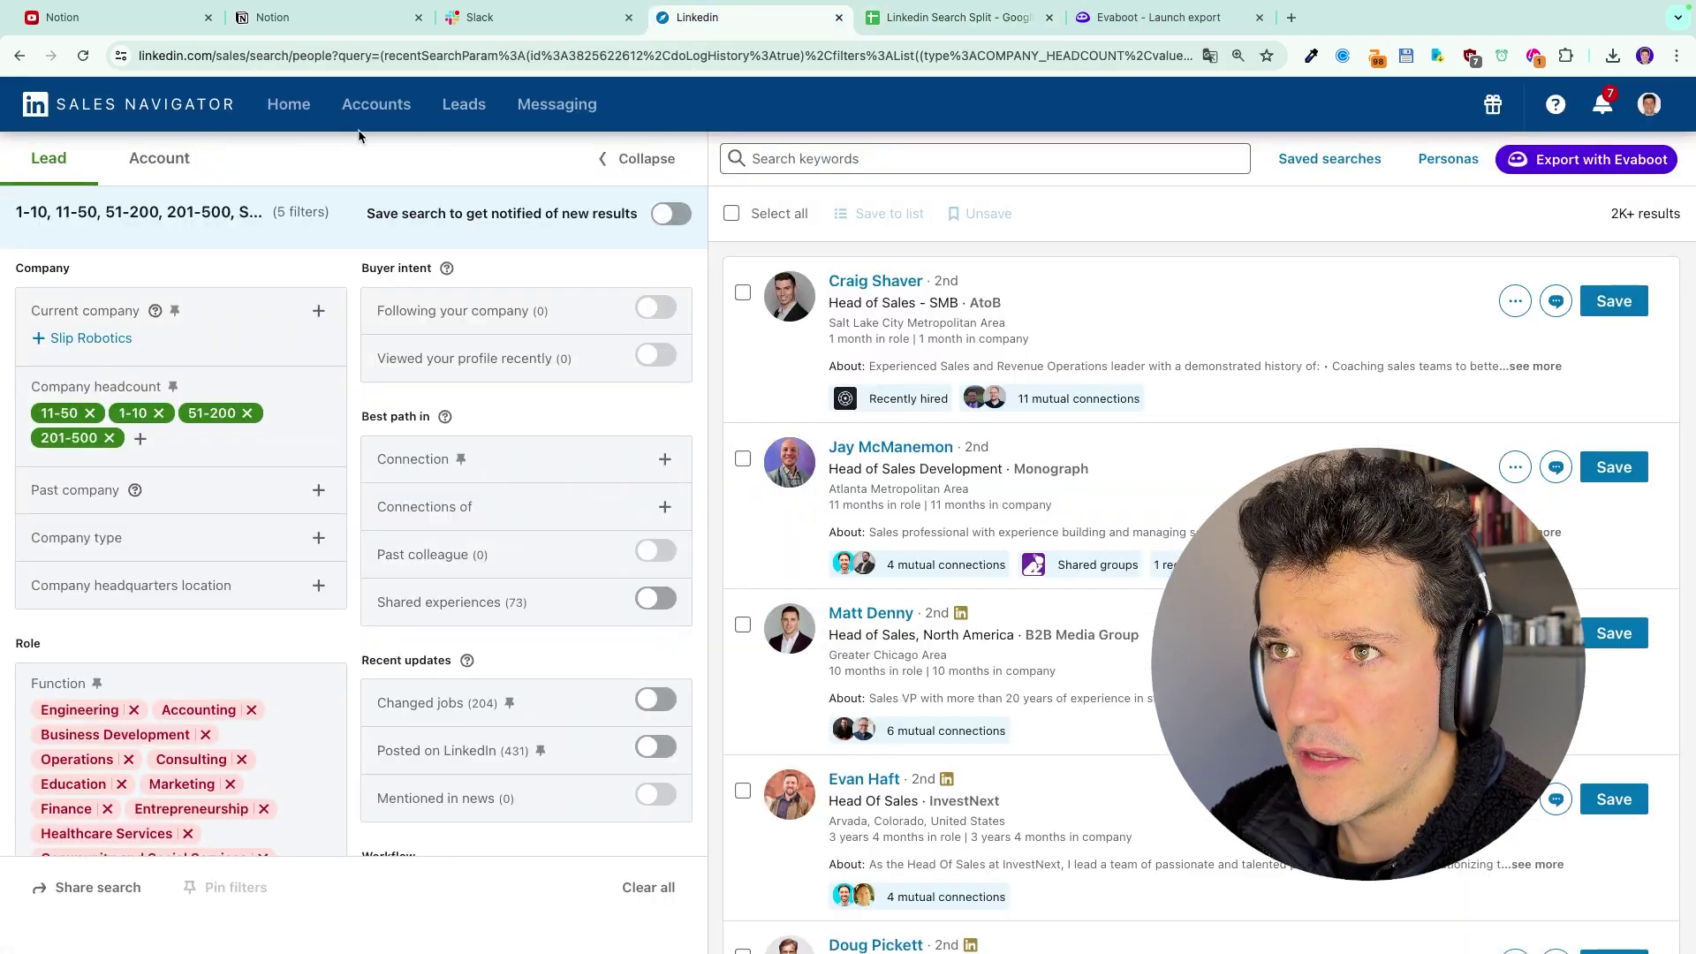
left_click(434, 55)
key("ctrl+v")
- Load the pasted chunk search, bringing up Evaboot's export launch page
key("Return")
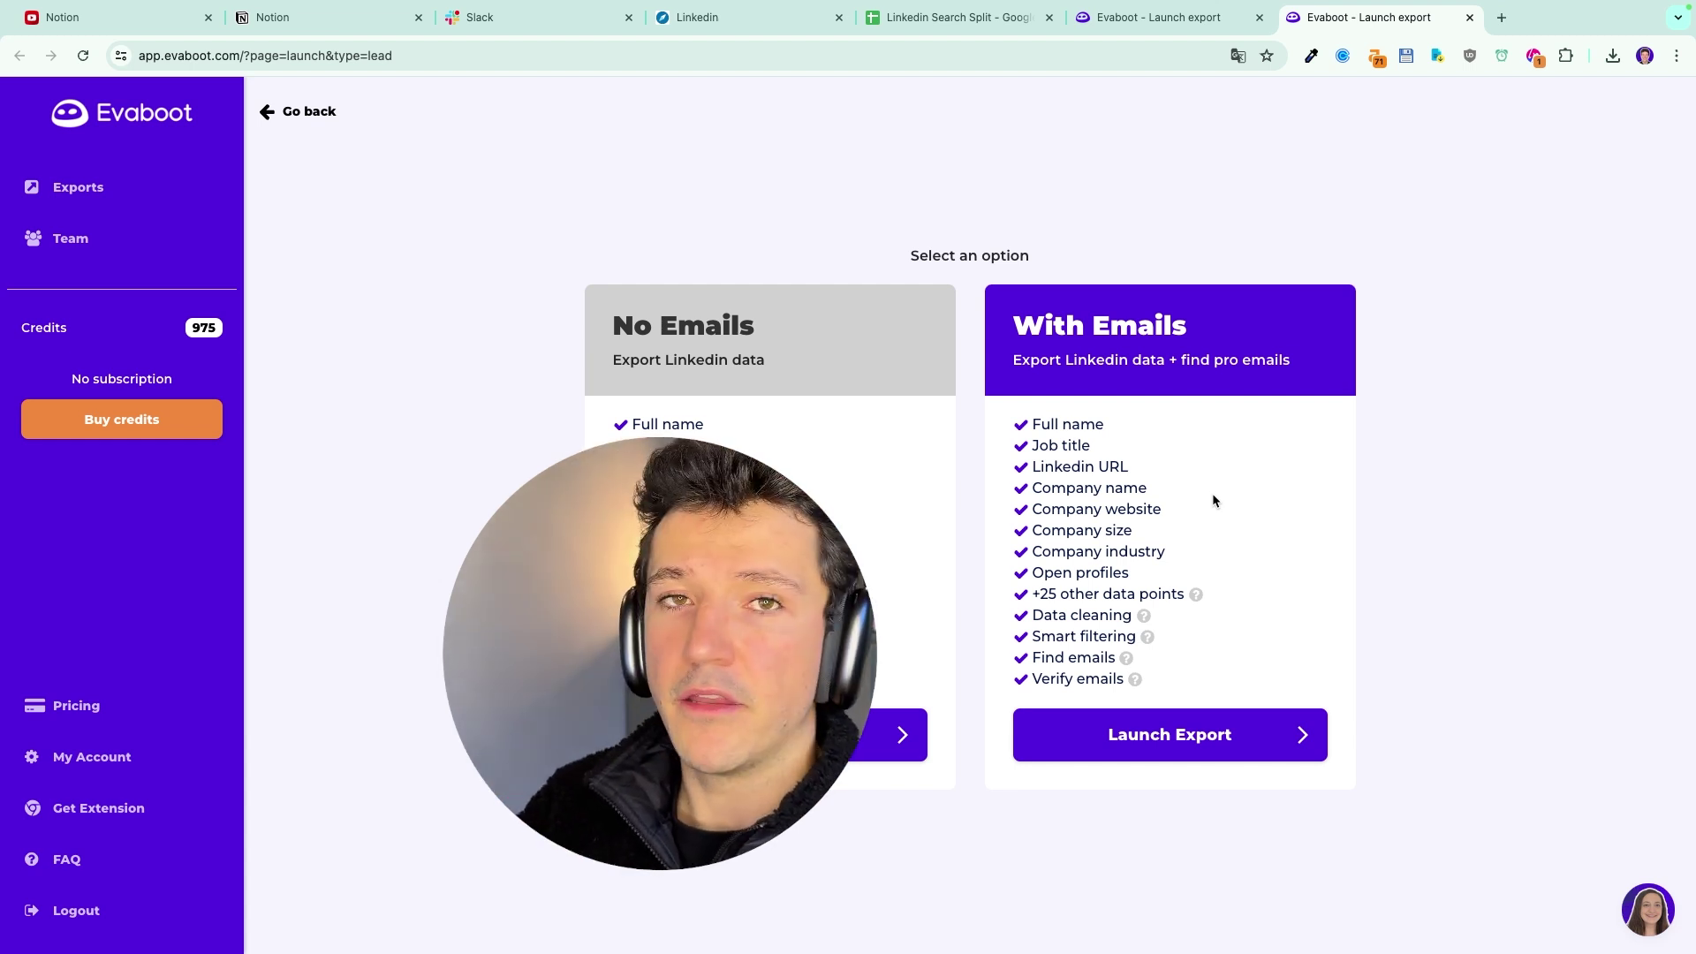
- Choose the With Emails export and start exporting the 165 leads as 'Test'
left_click(1155, 747)
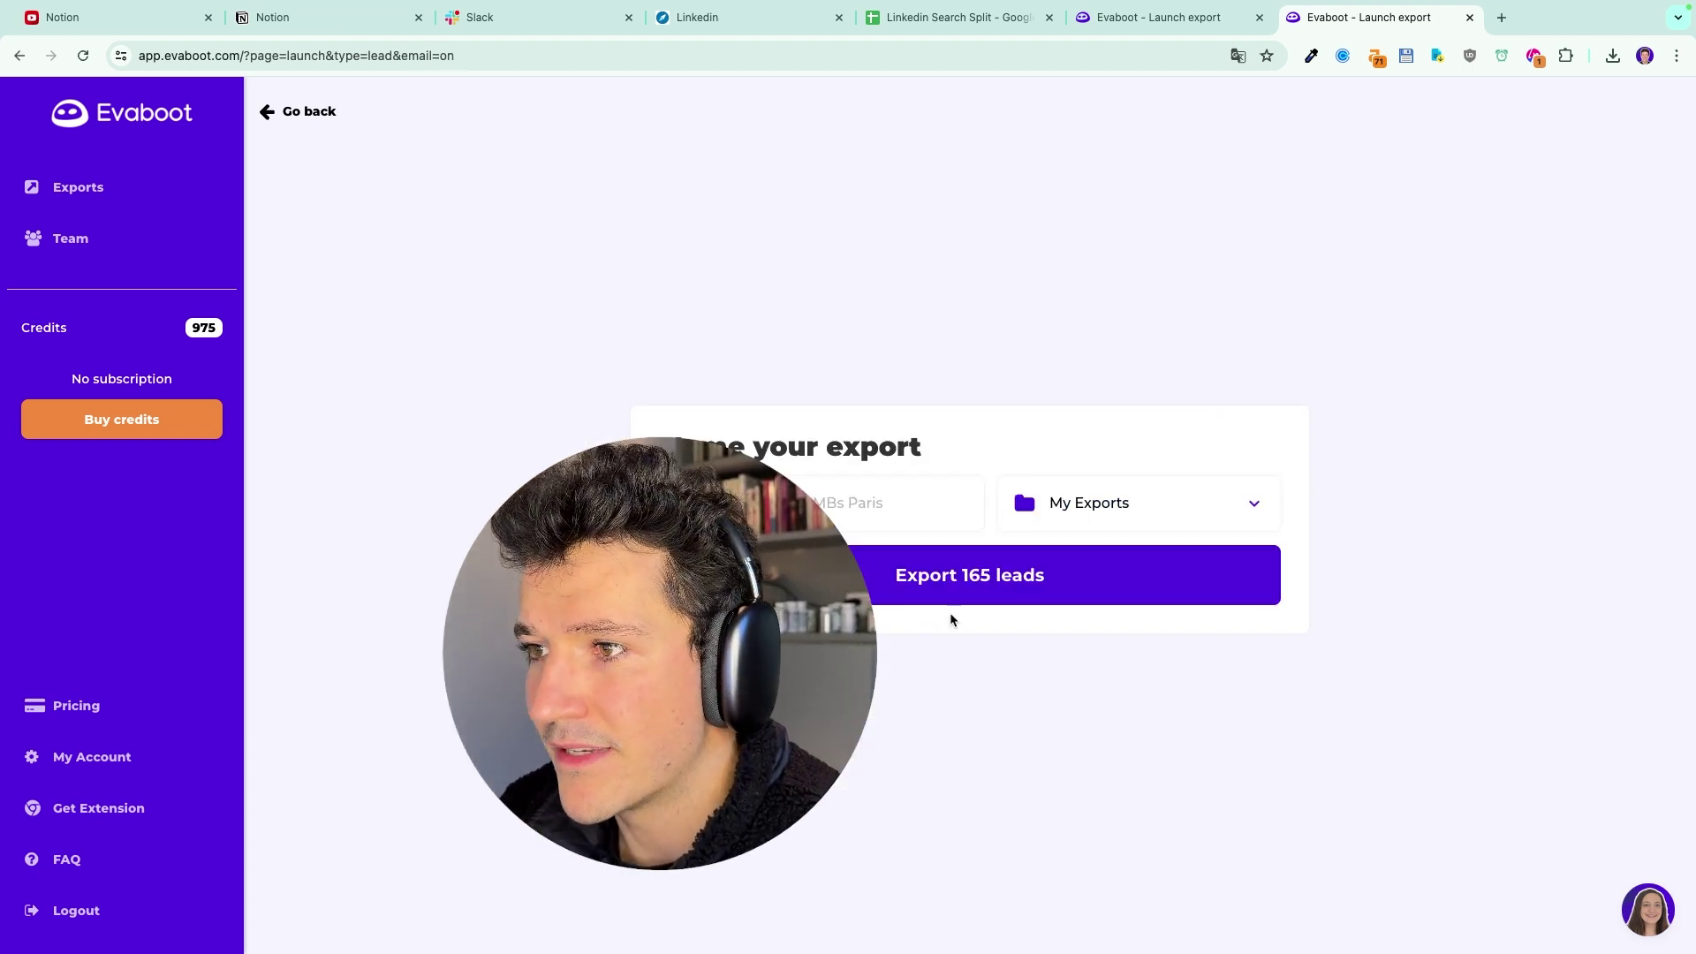
left_click(848, 576)
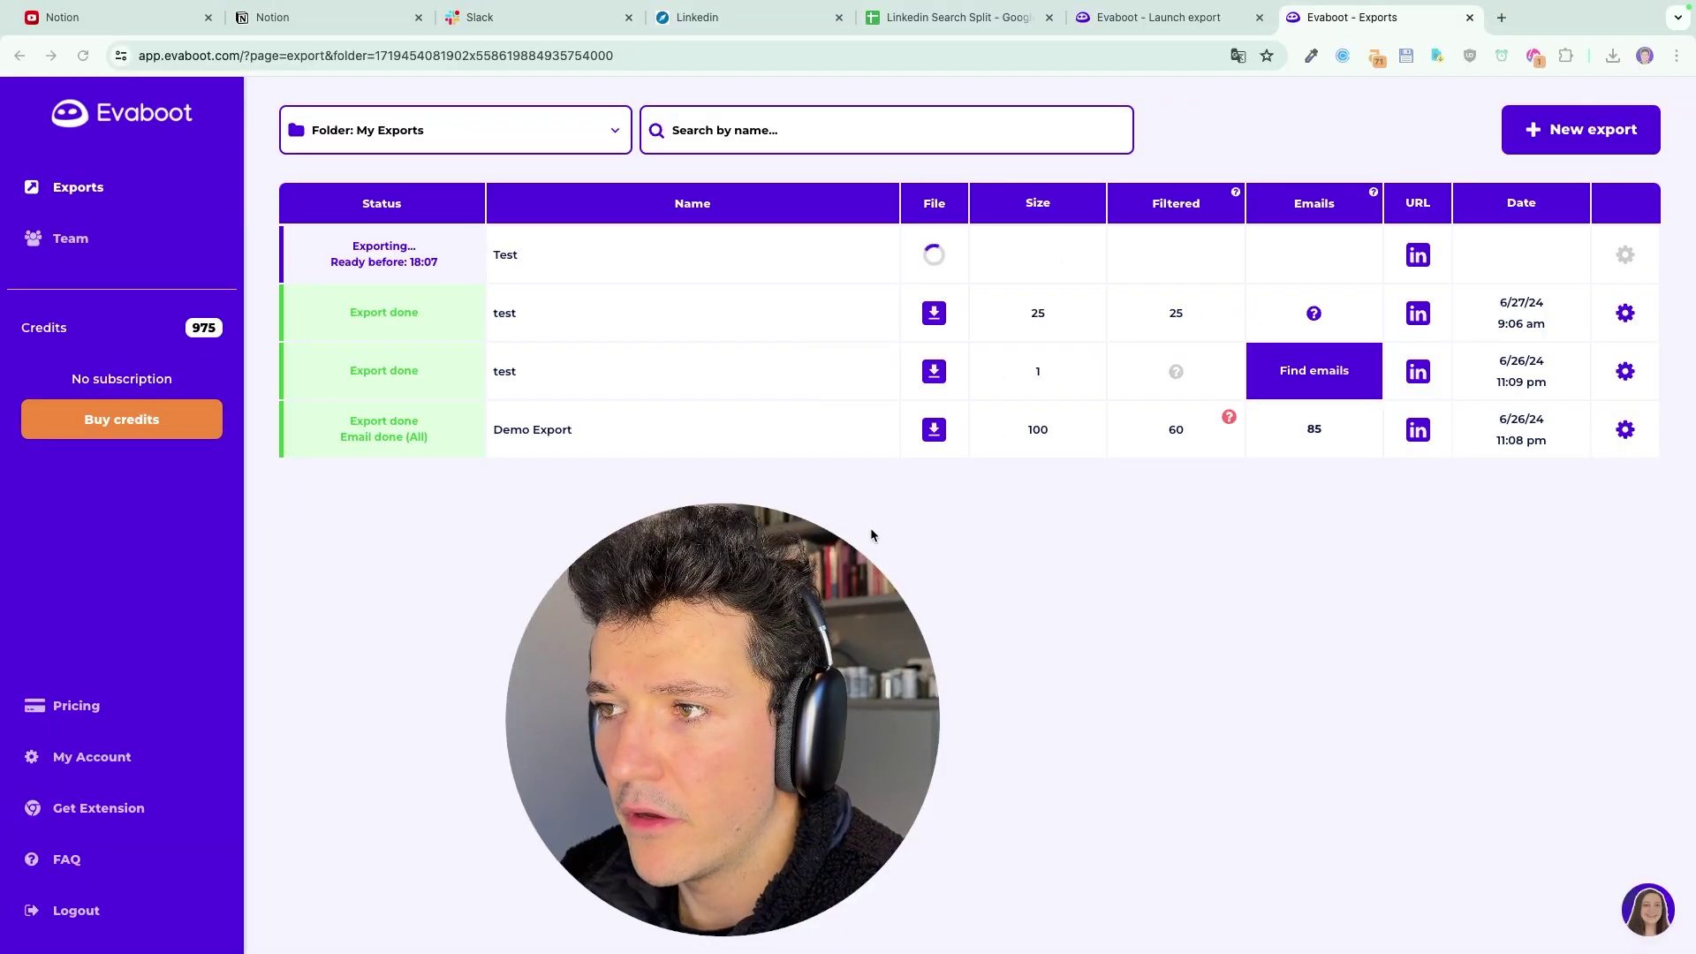
- Preview the Demo Export file and scroll across all its columns
left_click(936, 433)
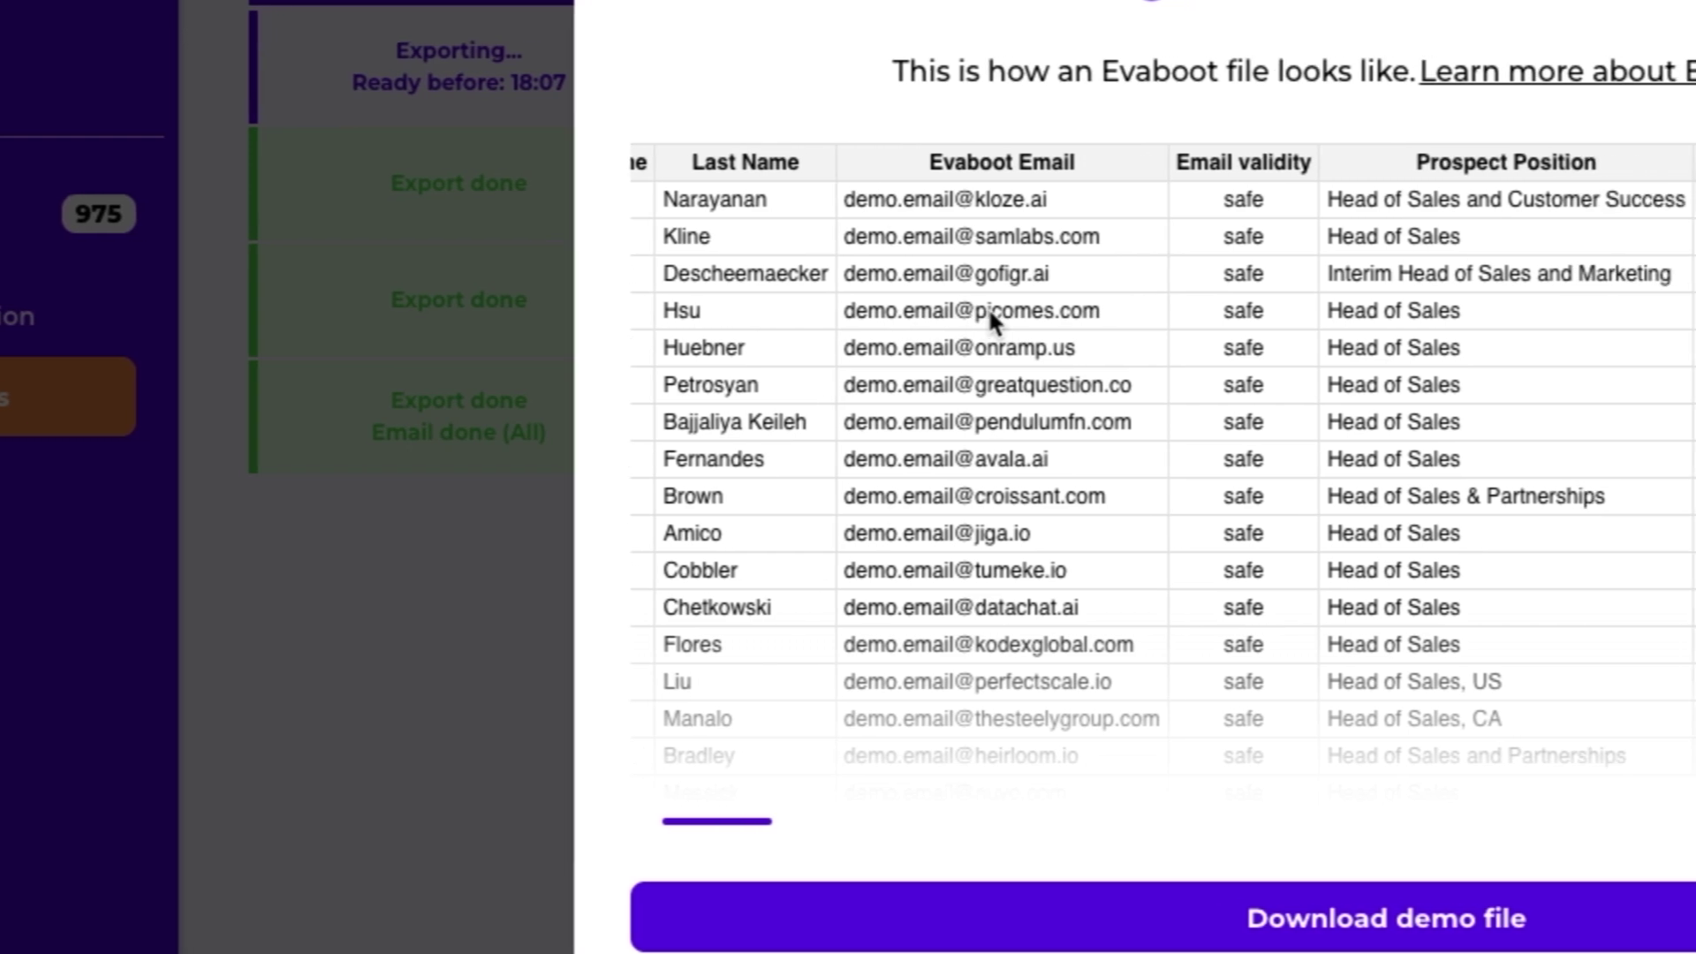
scroll(987, 306, "right", 5)
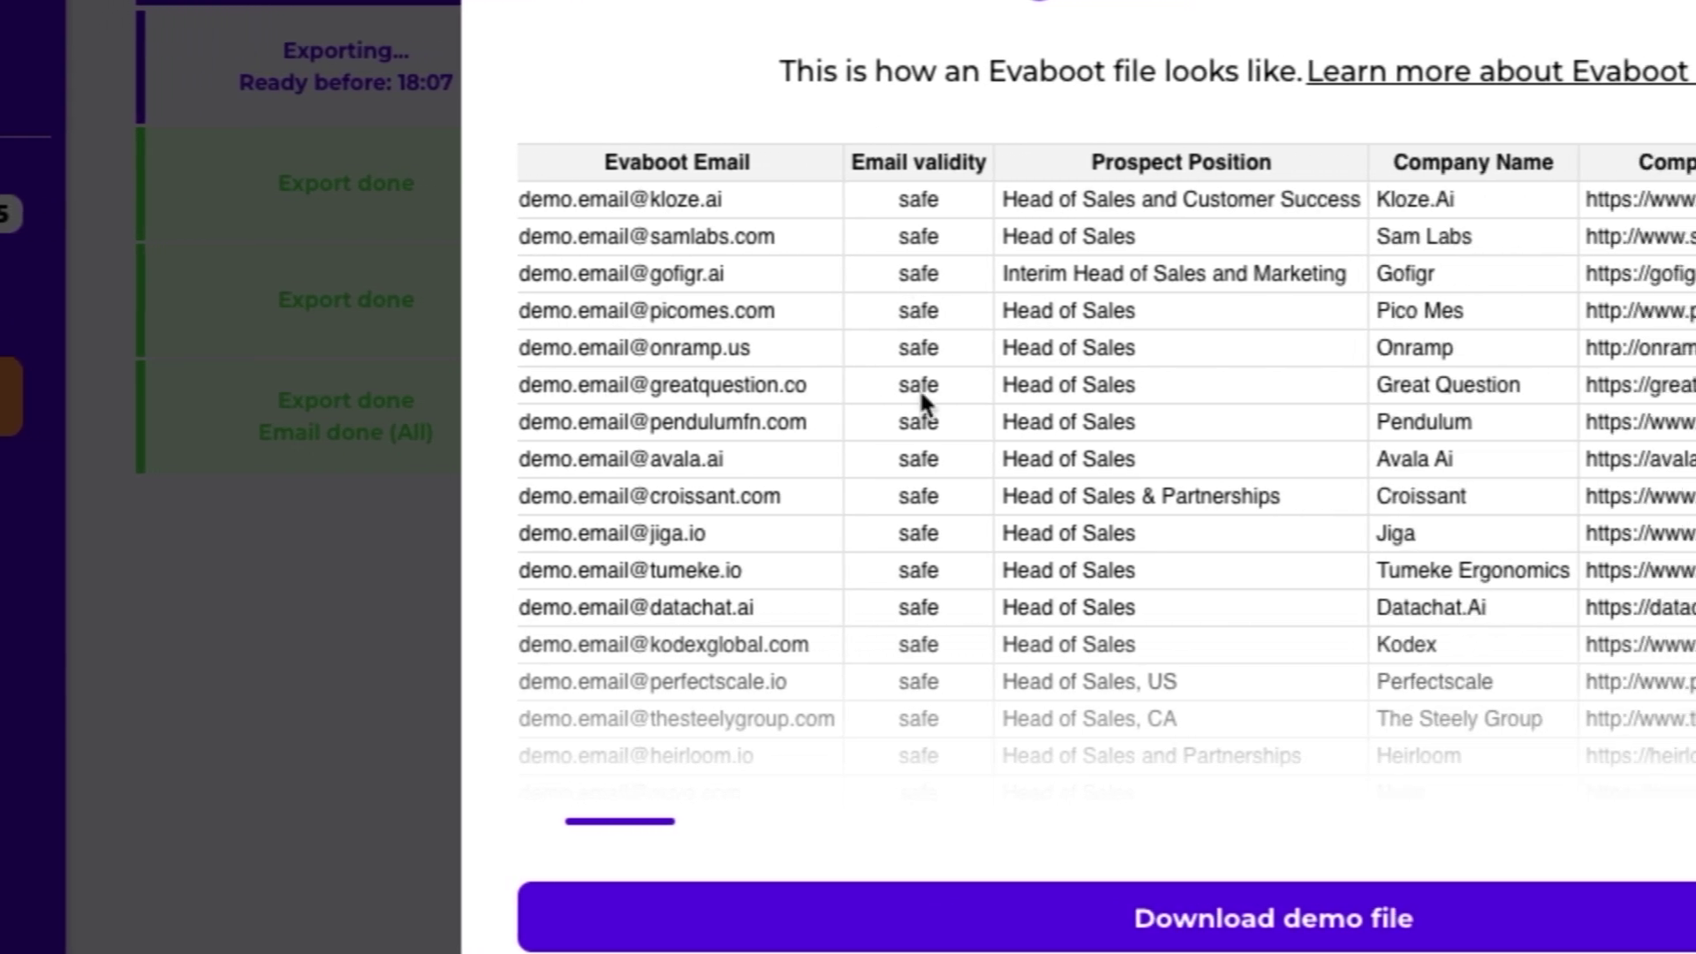
scroll(1003, 367, "right", 6)
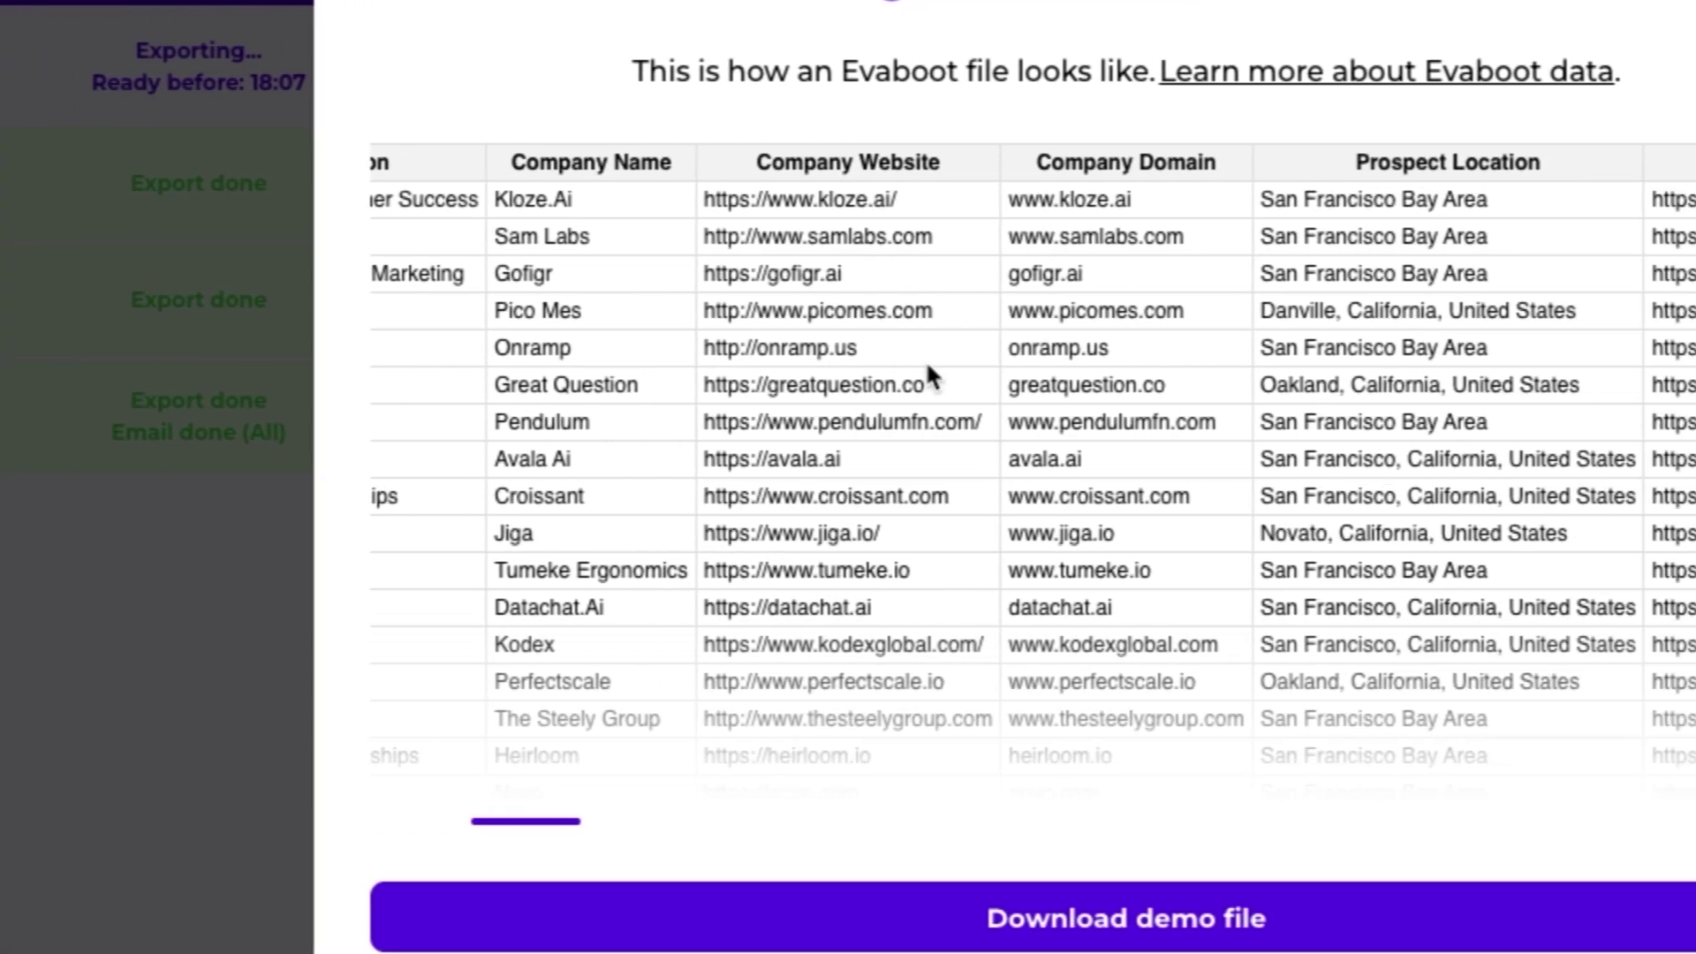
scroll(939, 542, "right", 10)
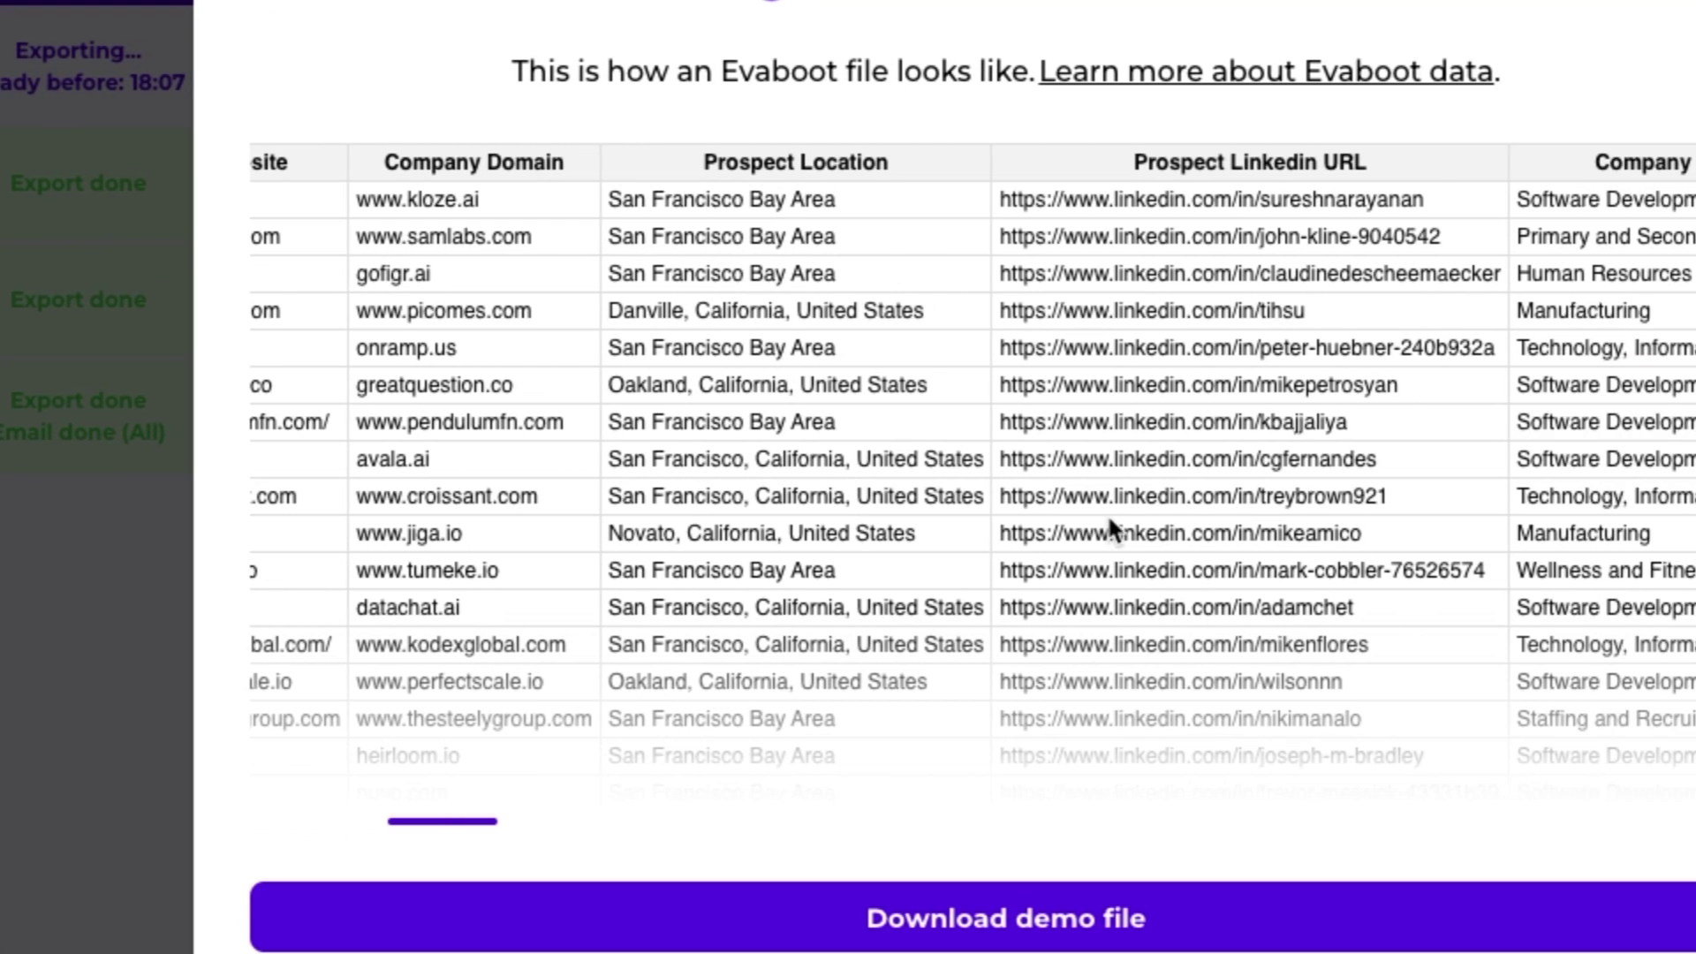
scroll(1120, 322, "right", 5)
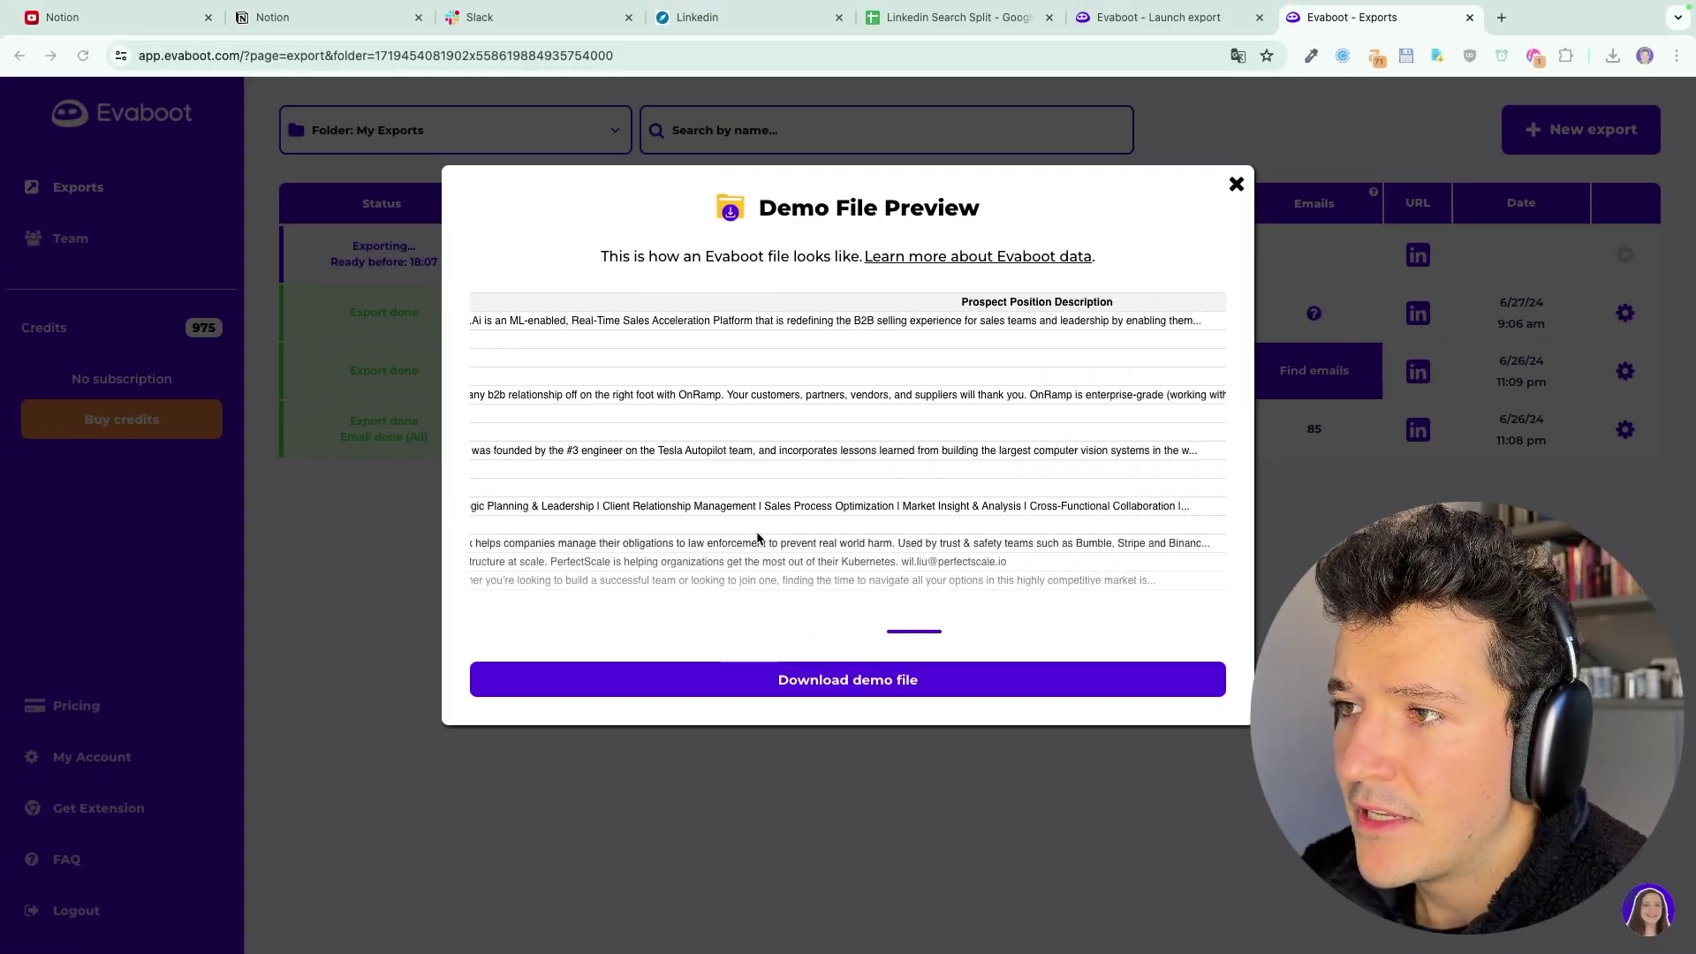
scroll(757, 538, "left", 5)
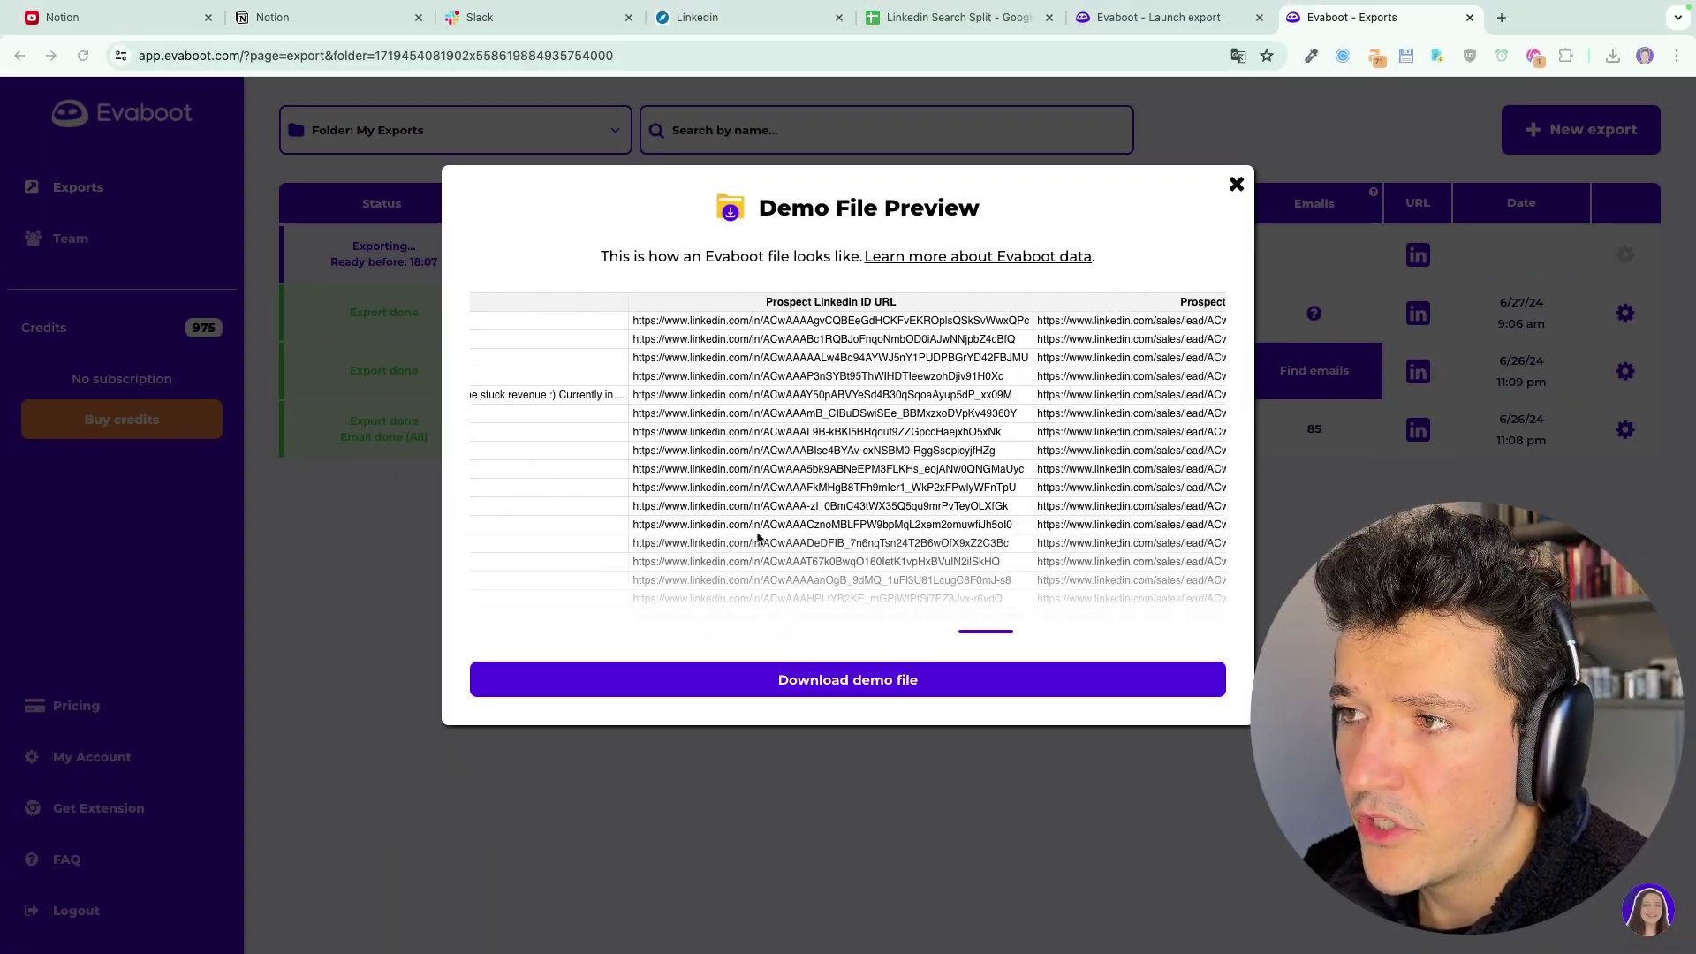
scroll(756, 537, "right", 3)
scroll(756, 537, "left", 8)
scroll(756, 537, "left", 10)
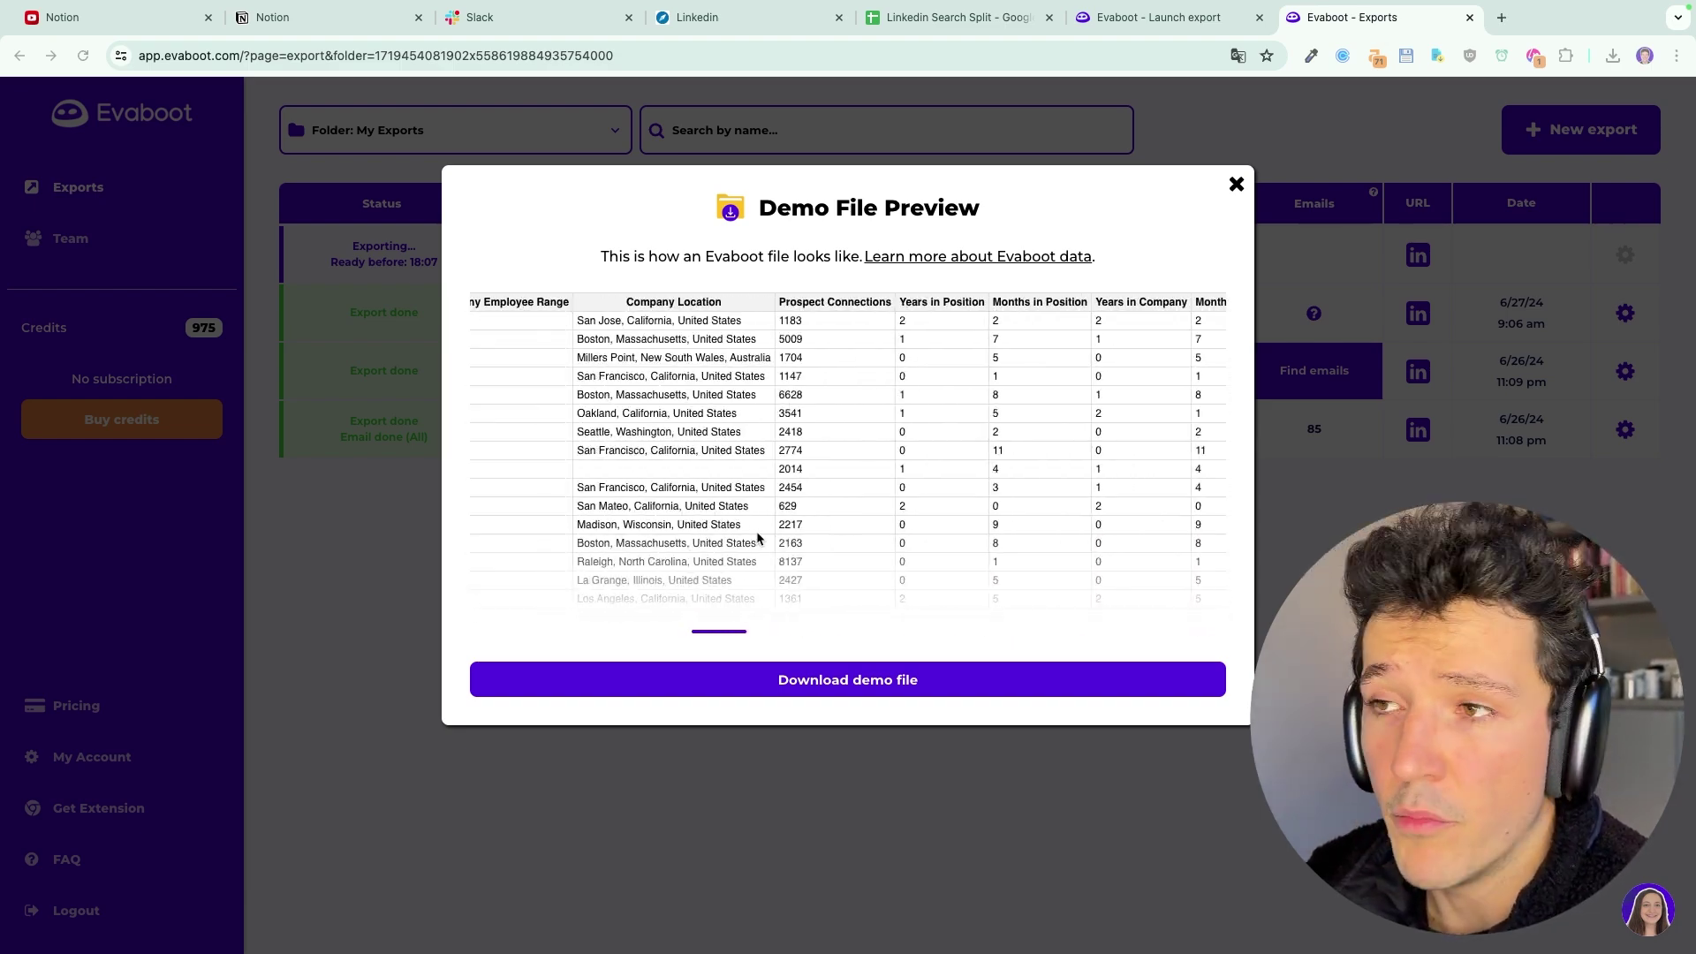
scroll(757, 538, "left", 10)
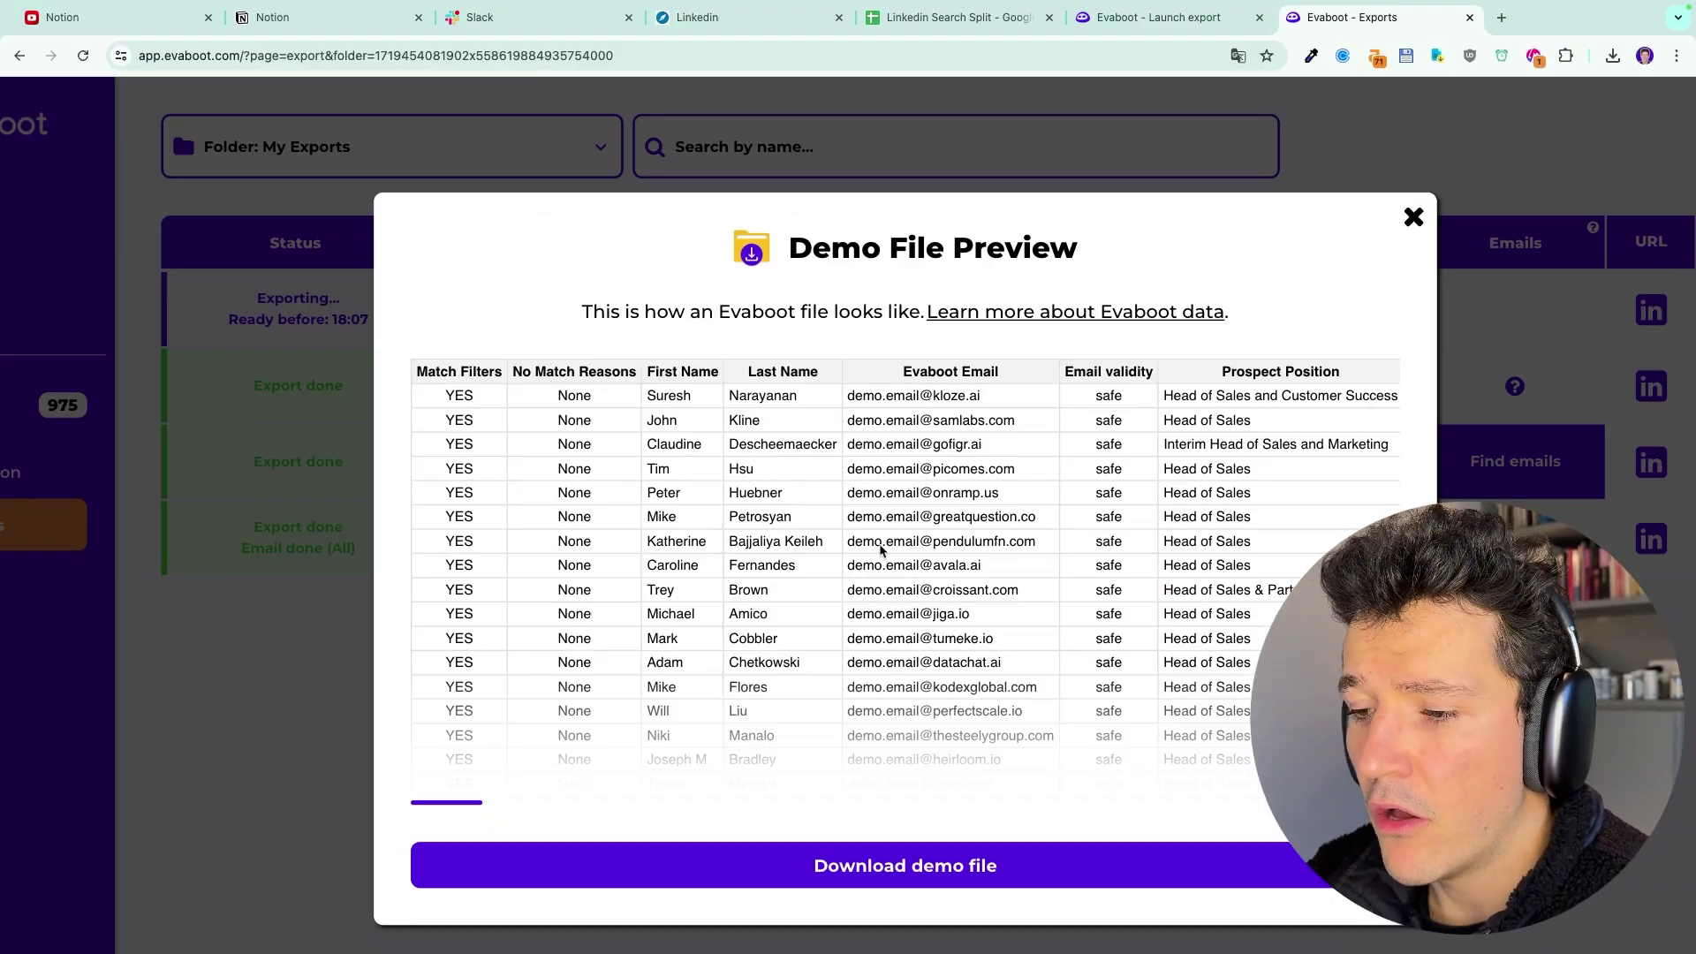
scroll(879, 550, "right", 10)
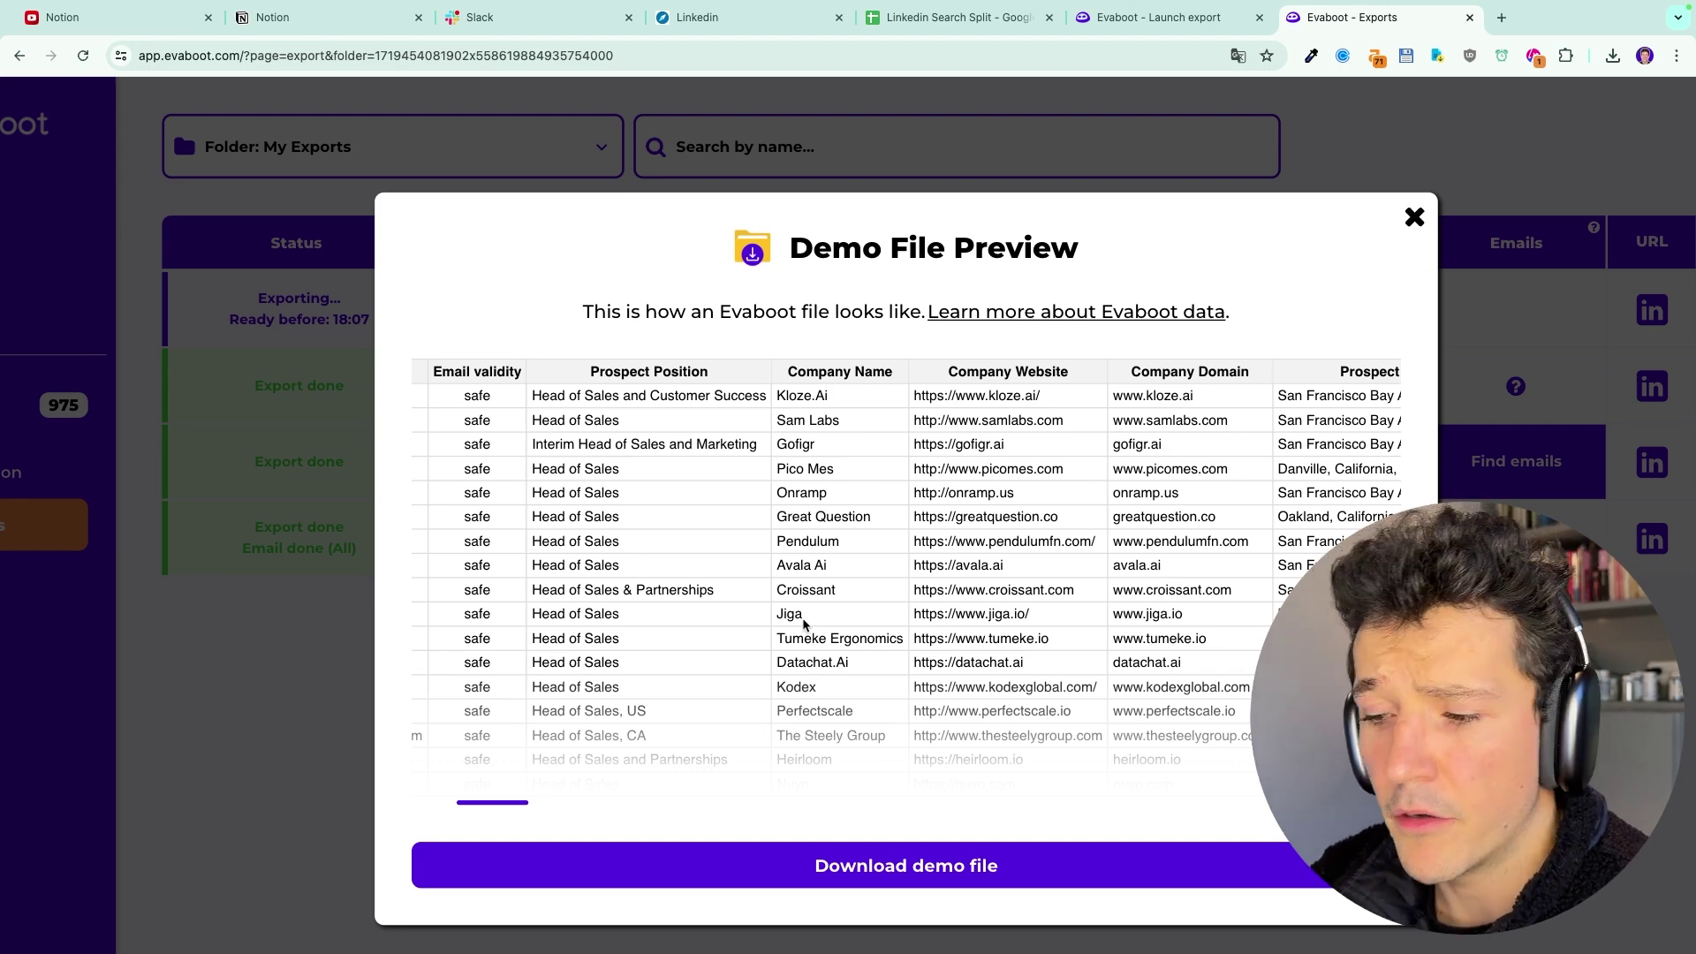
scroll(803, 623, "left", 6)
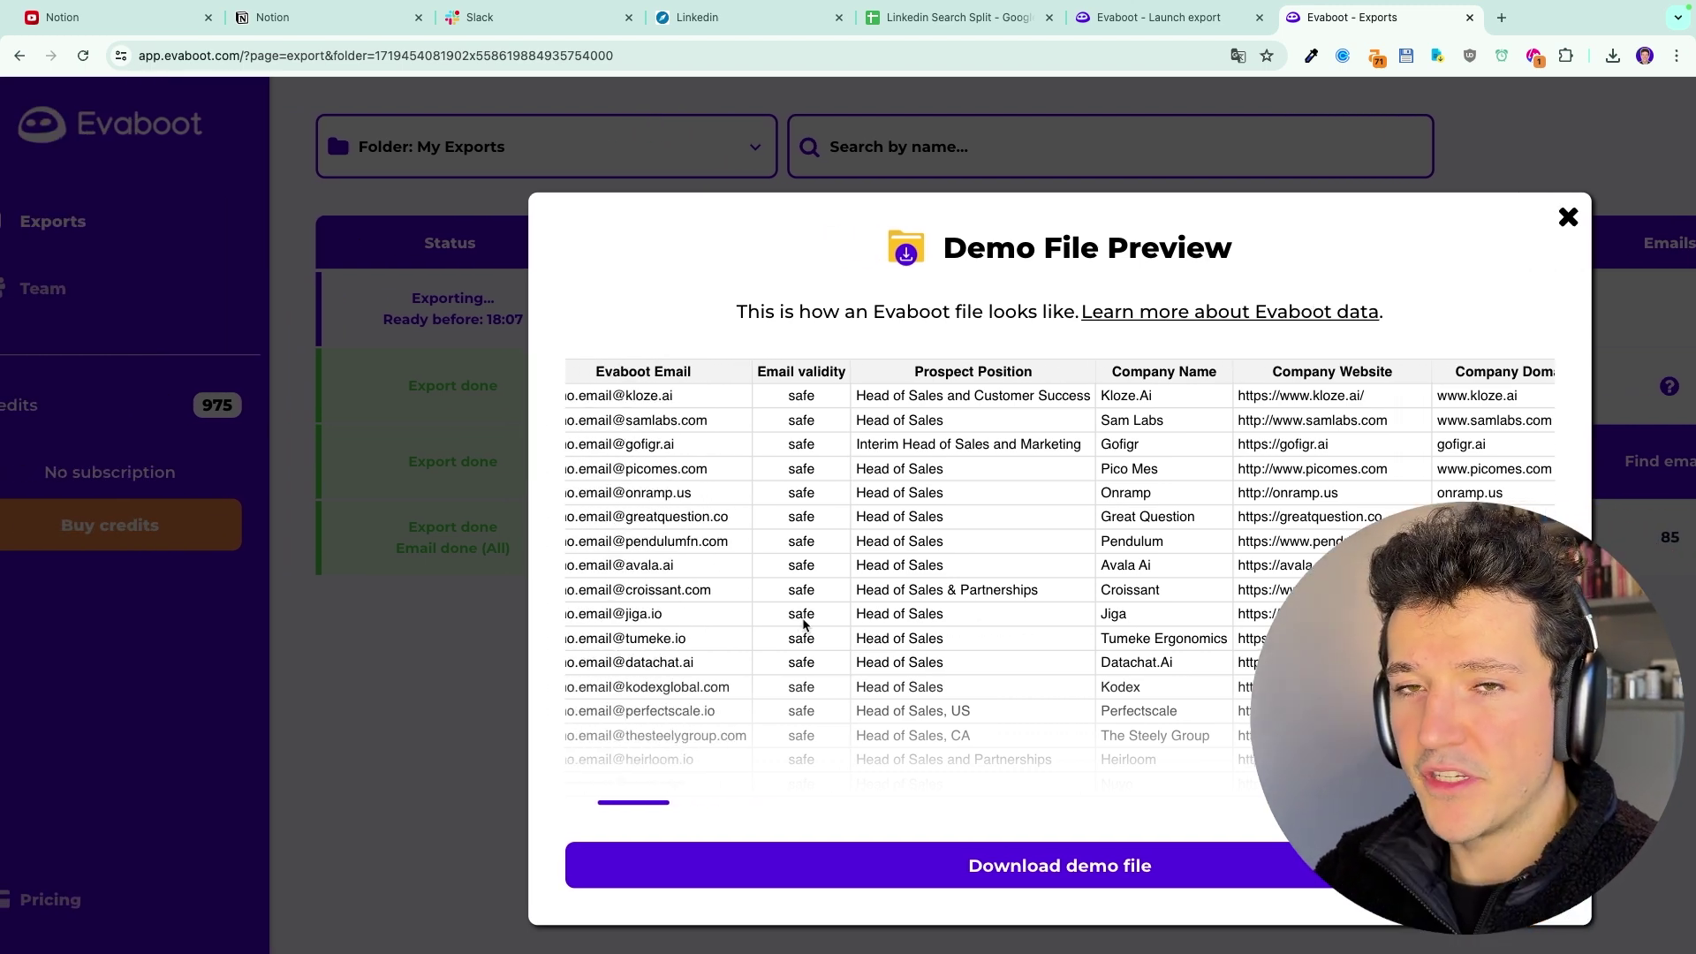
scroll(804, 623, "left", 1)
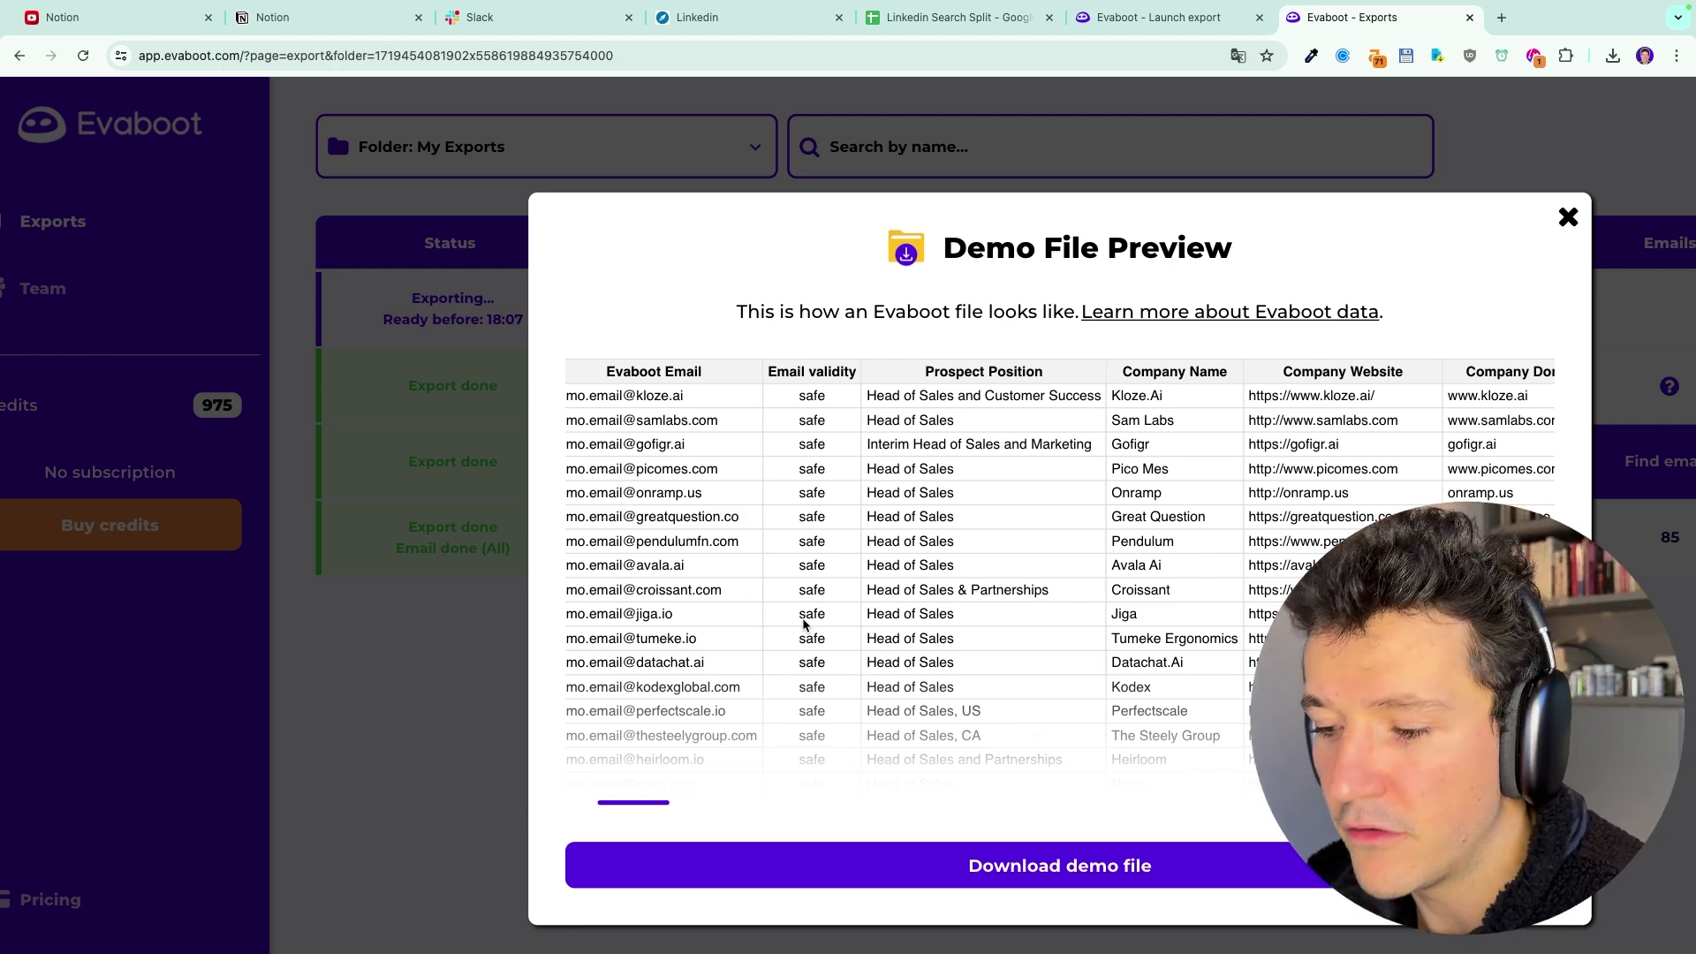
scroll(803, 623, "left", 5)
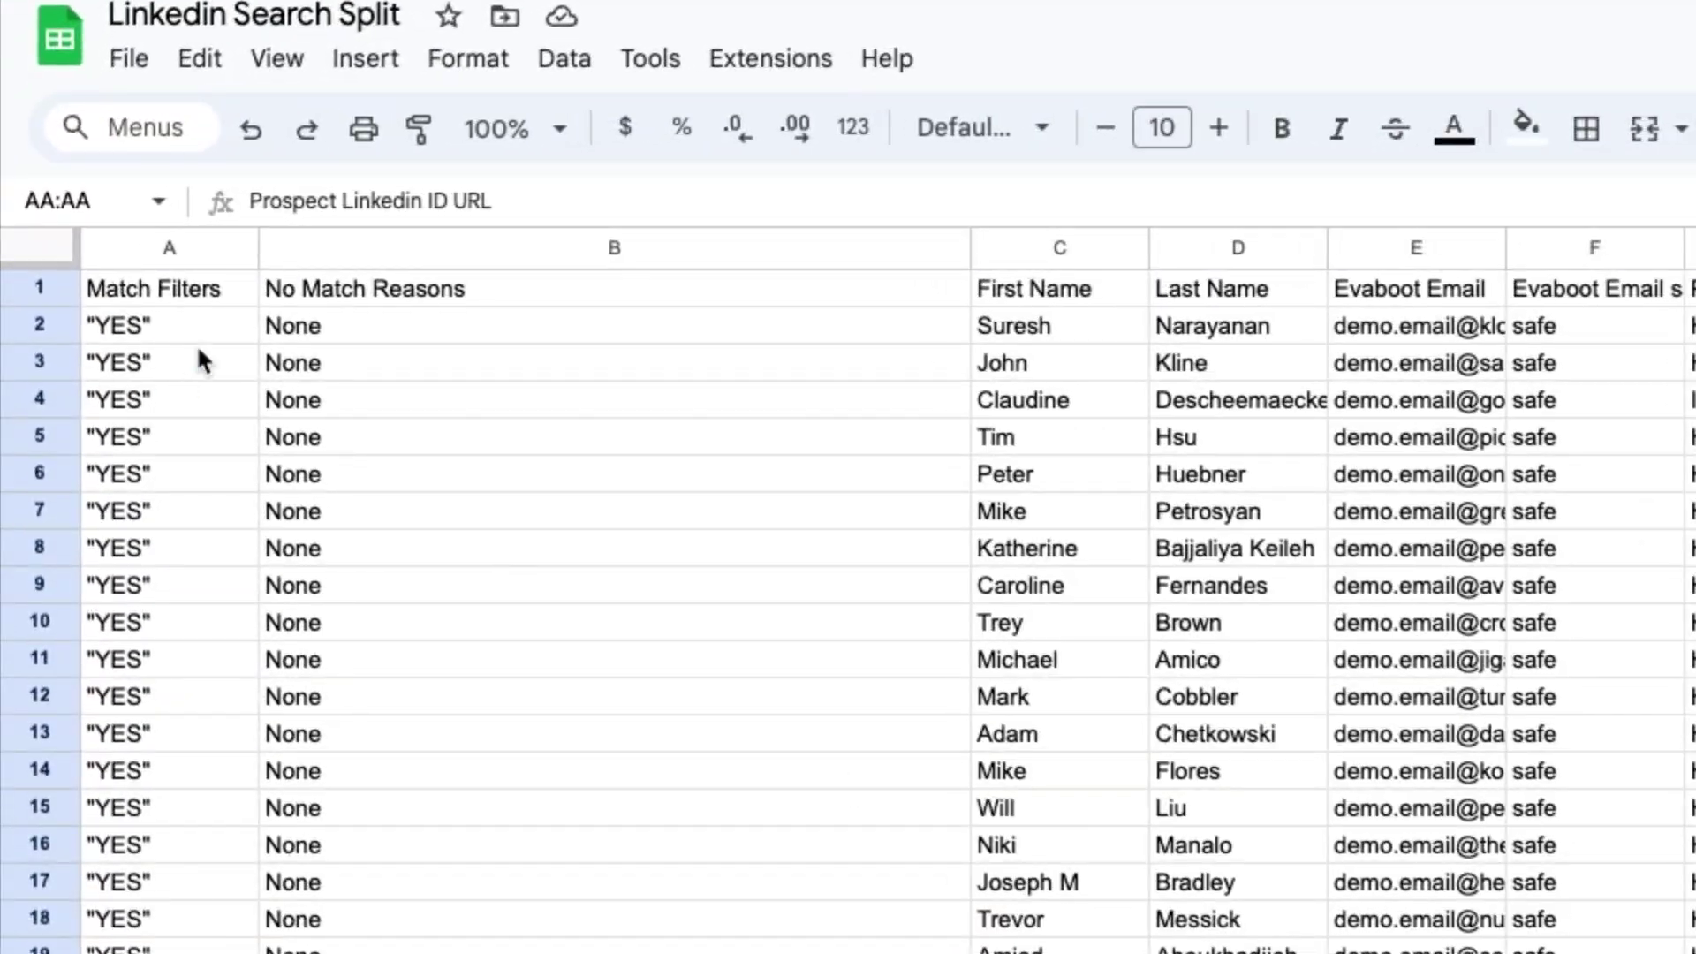
- Review the Match Filters and No Match Reasons columns, including a wrong company size reason
left_click(139, 247)
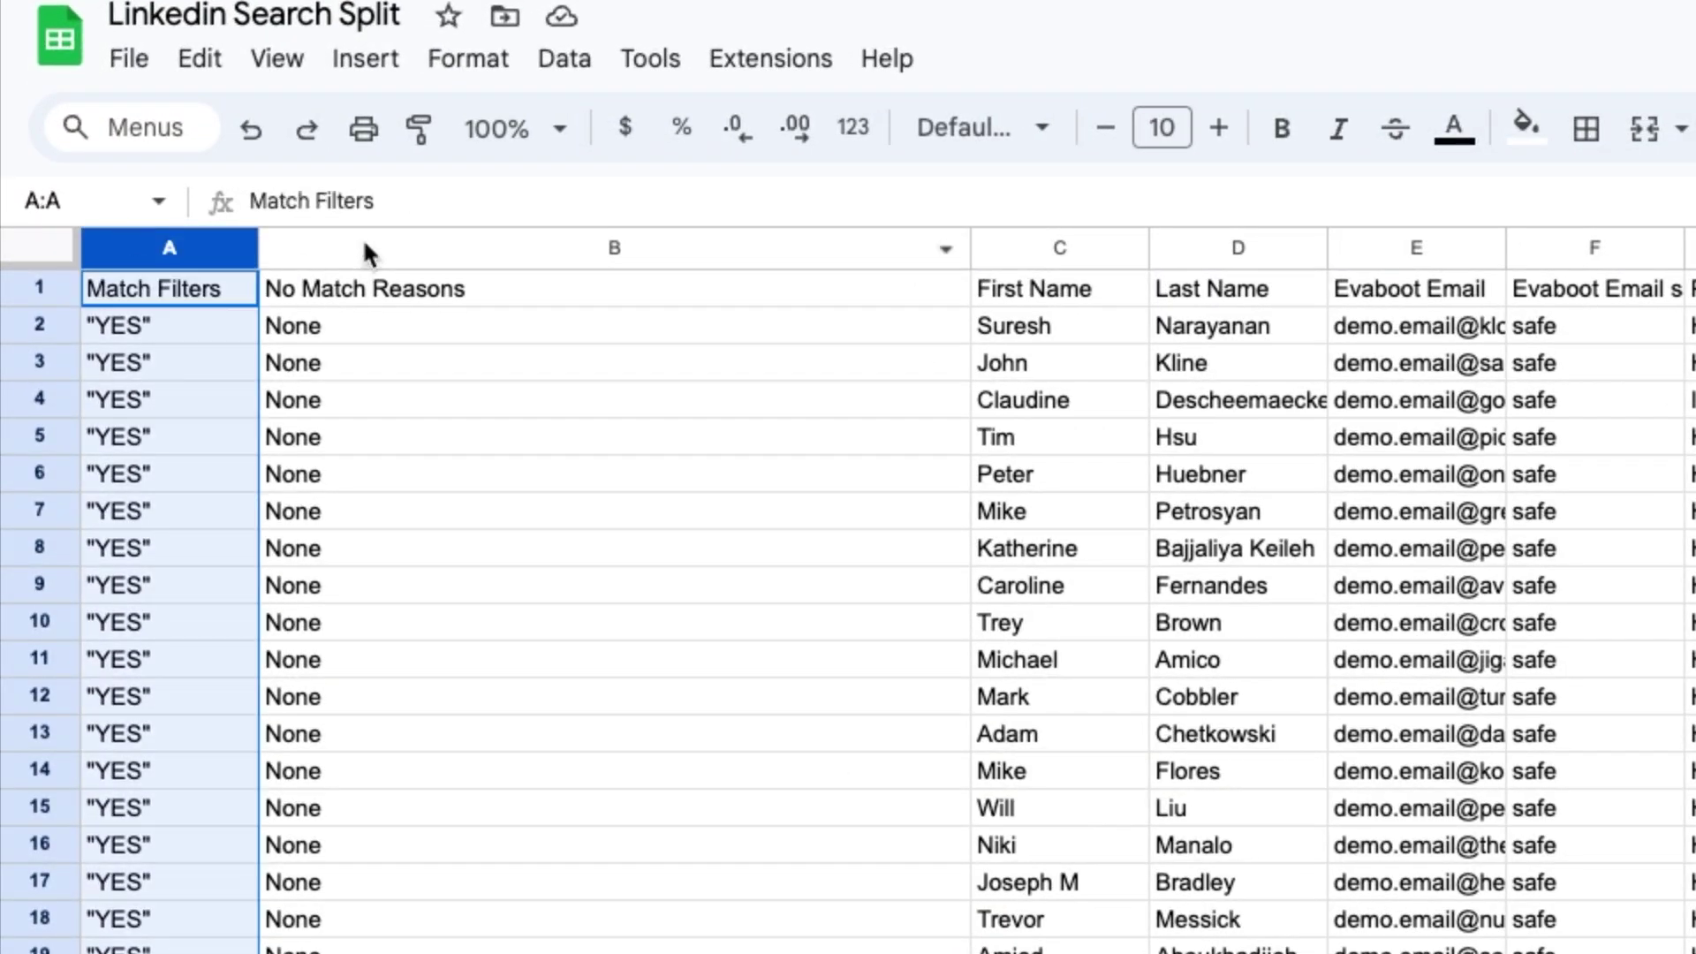
left_click(366, 249)
scroll(848, 601, "down", 10)
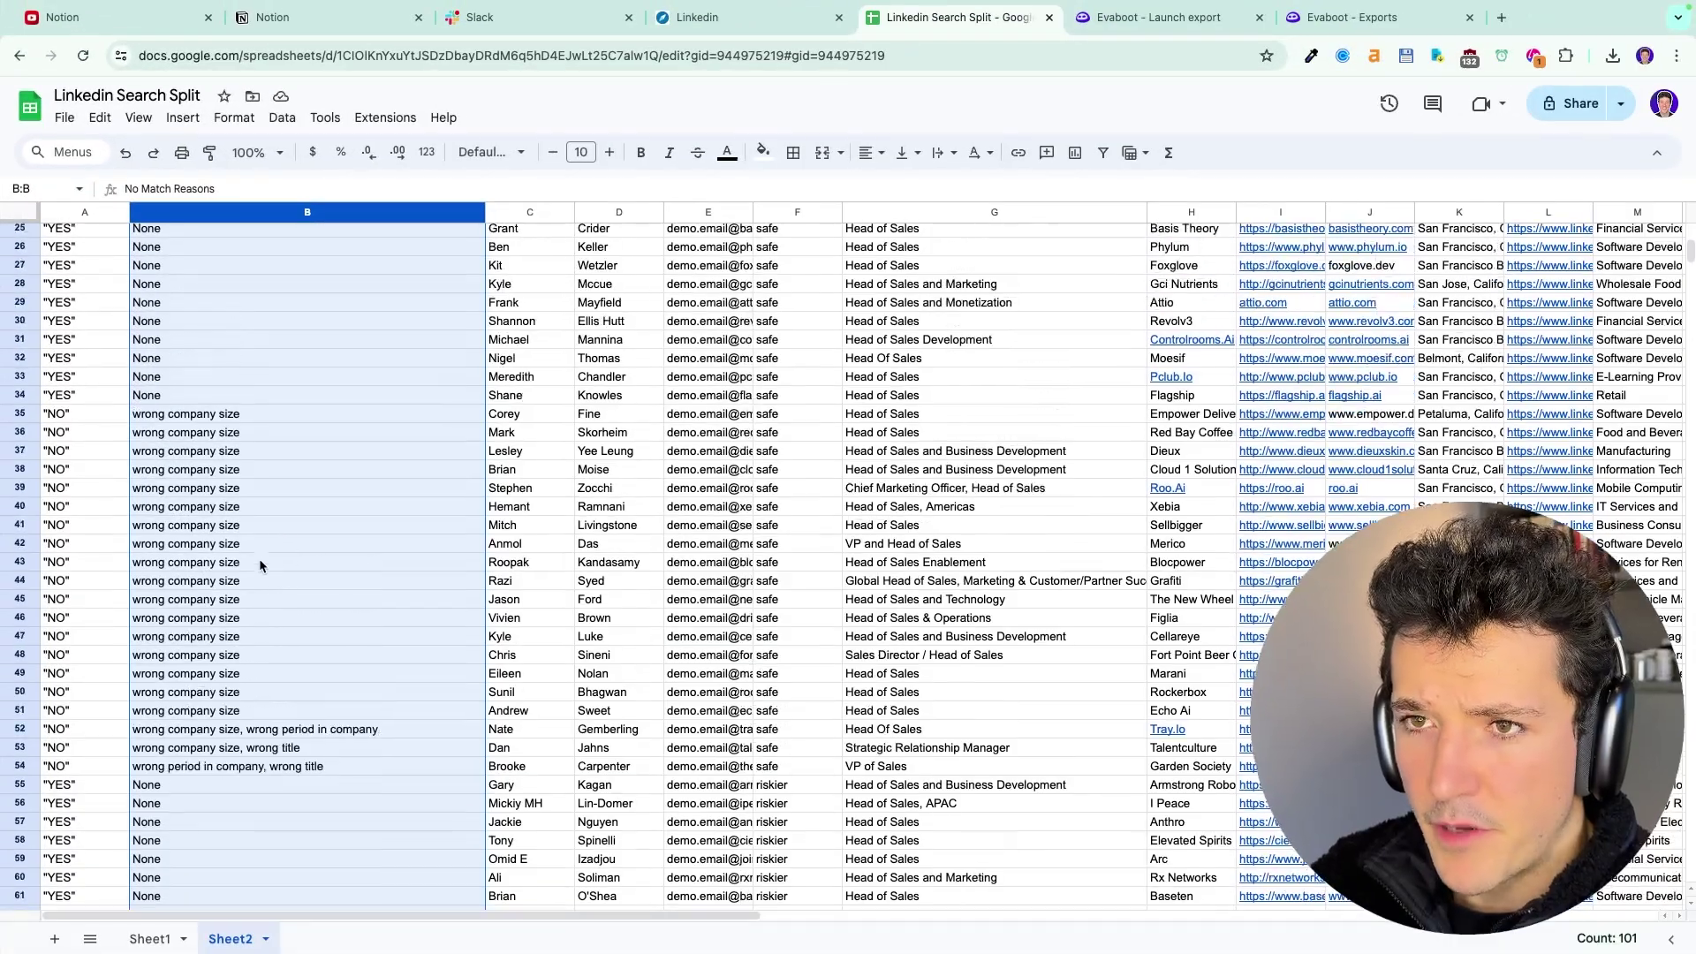
left_click(364, 545)
scroll(196, 521, "down", 1)
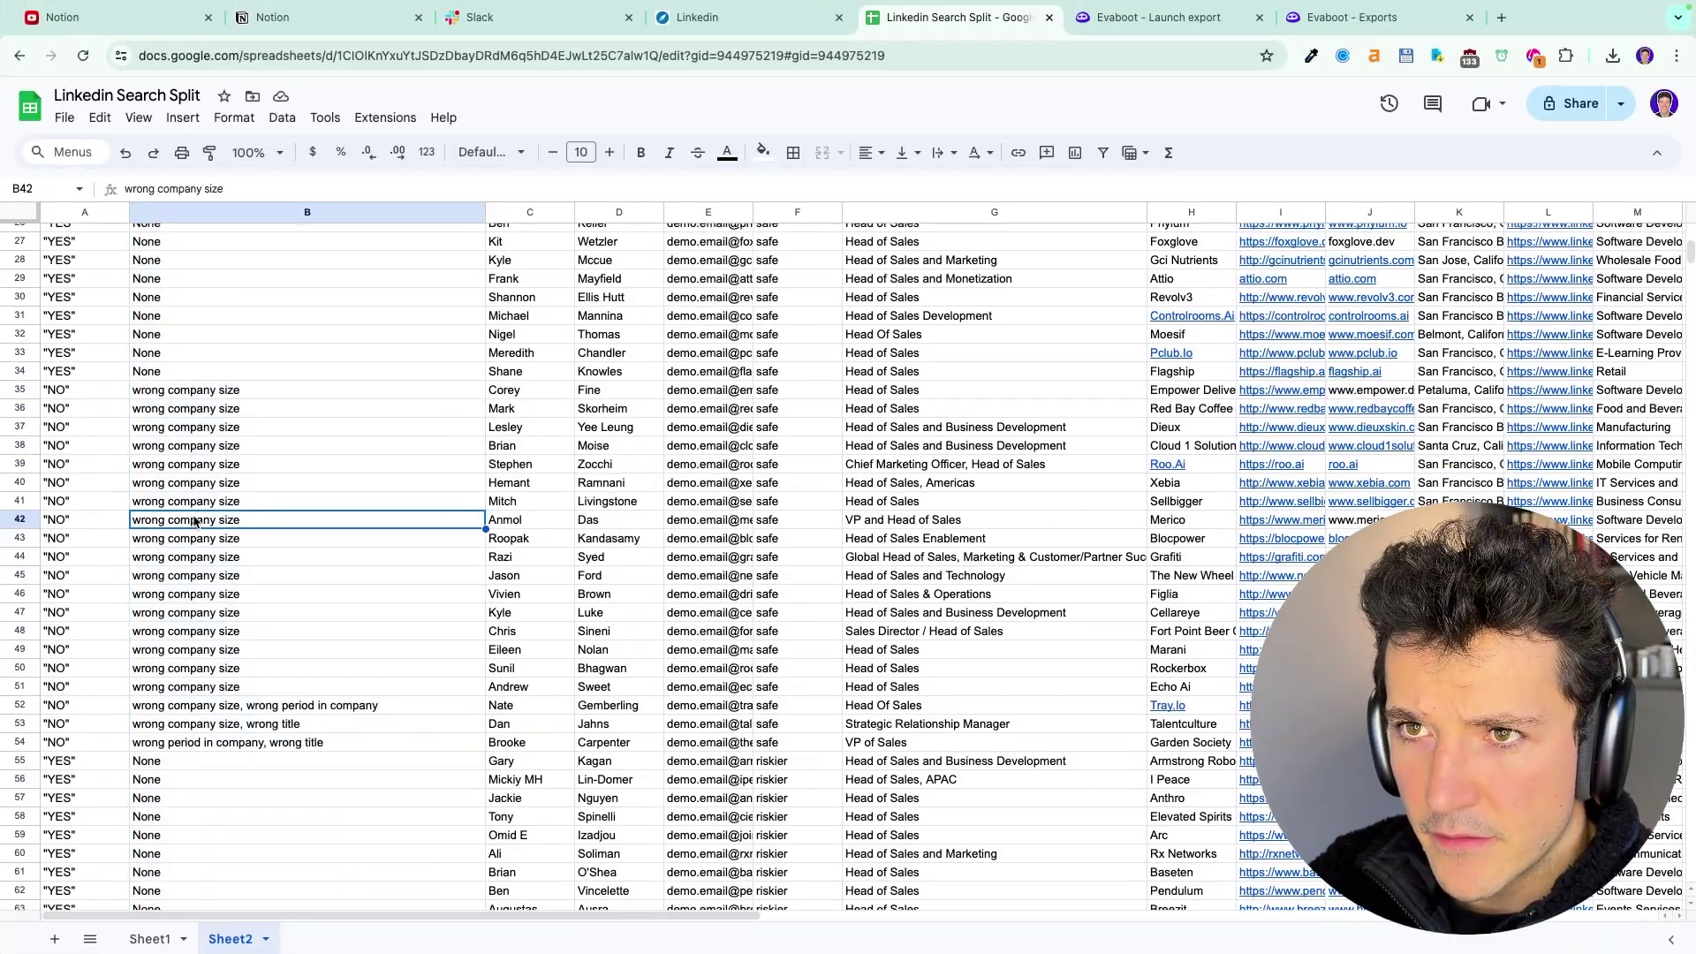
scroll(193, 521, "up", 10)
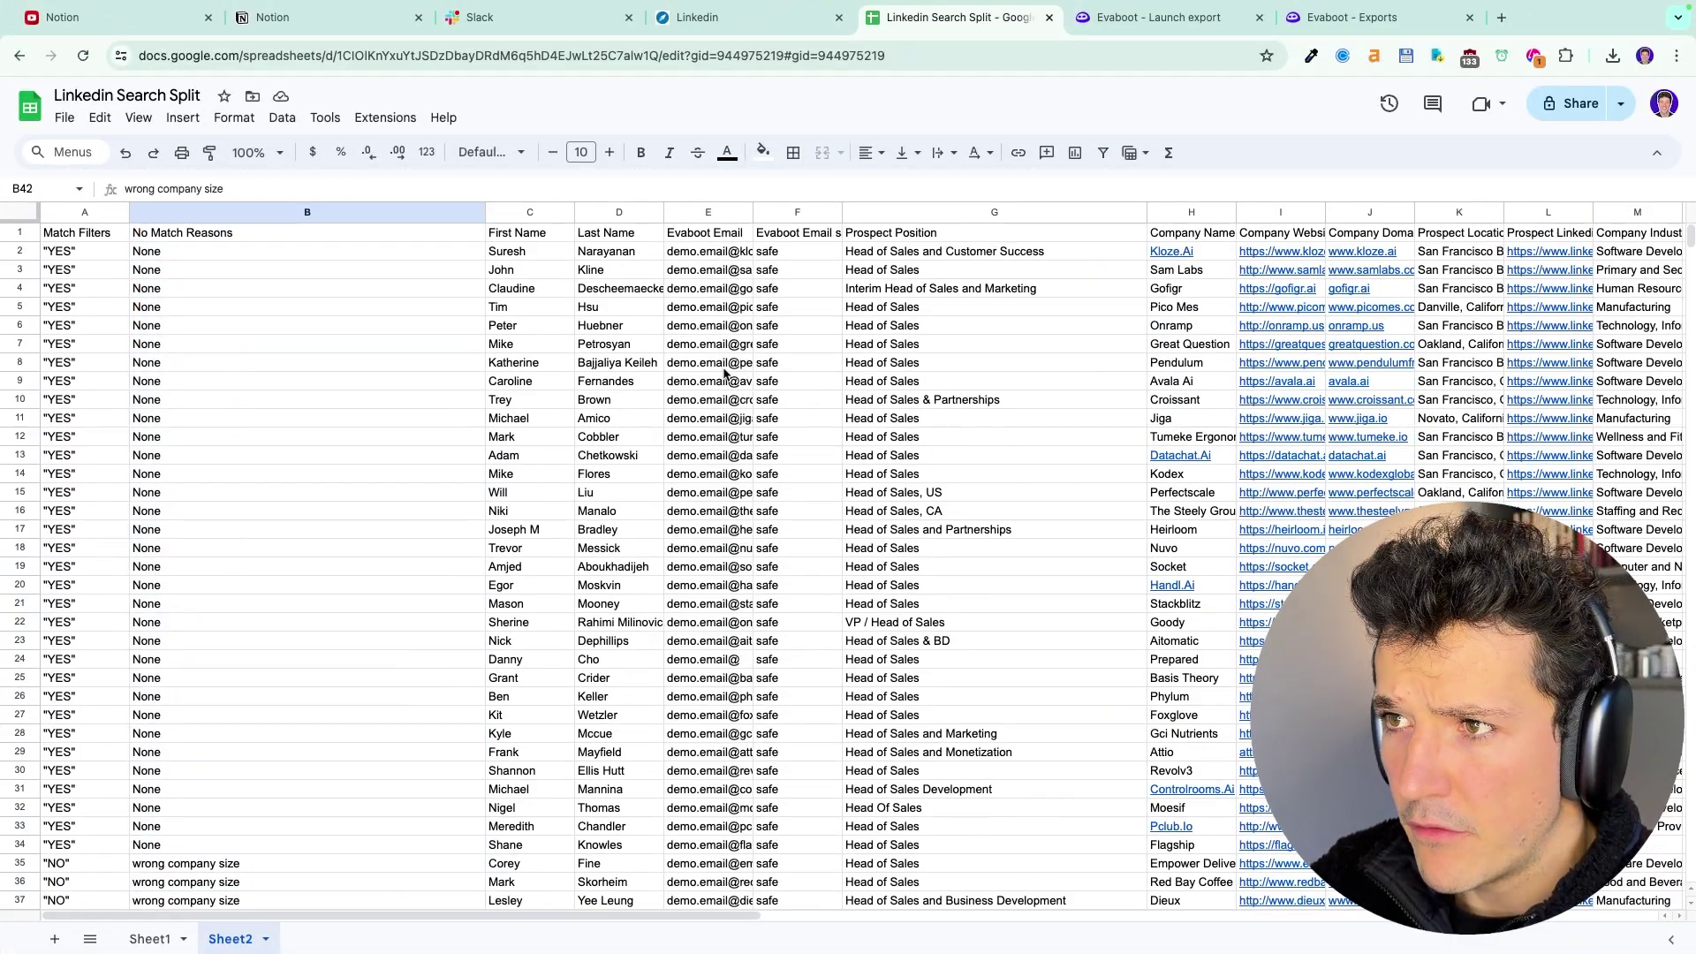
- Check the YES match in row 10 and the prospect titles starting with Head of Sales in G9
left_click(46, 405)
left_click(879, 389)
scroll(864, 638, "down", 20)
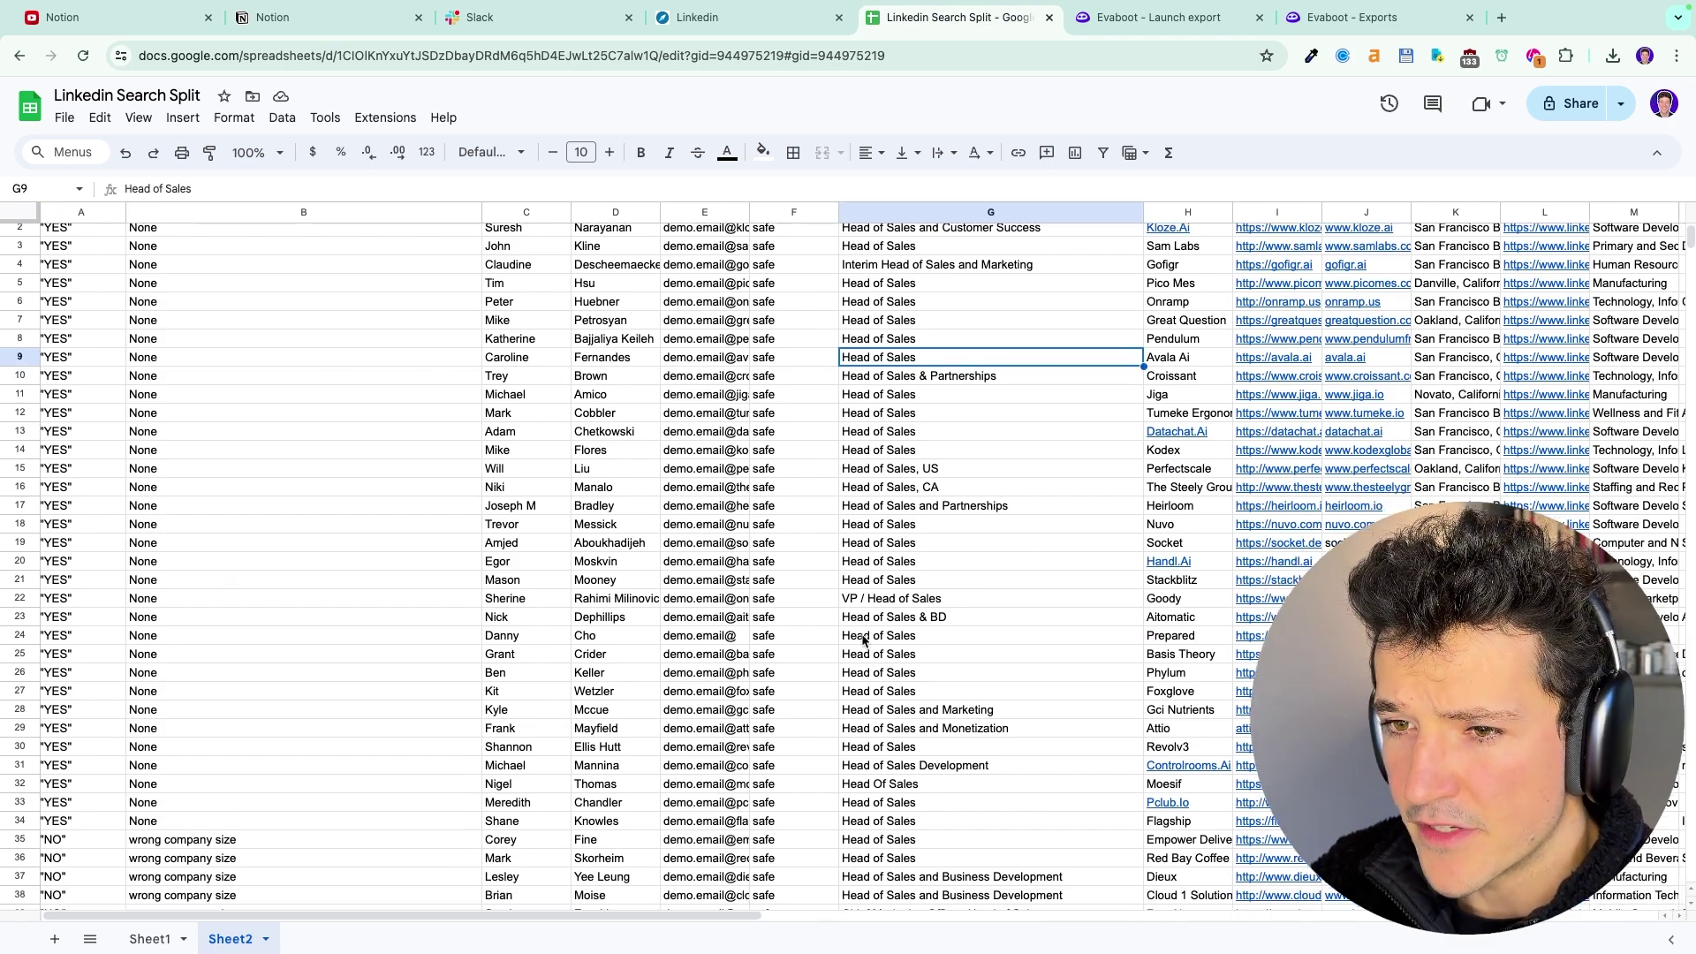
scroll(863, 640, "down", 3)
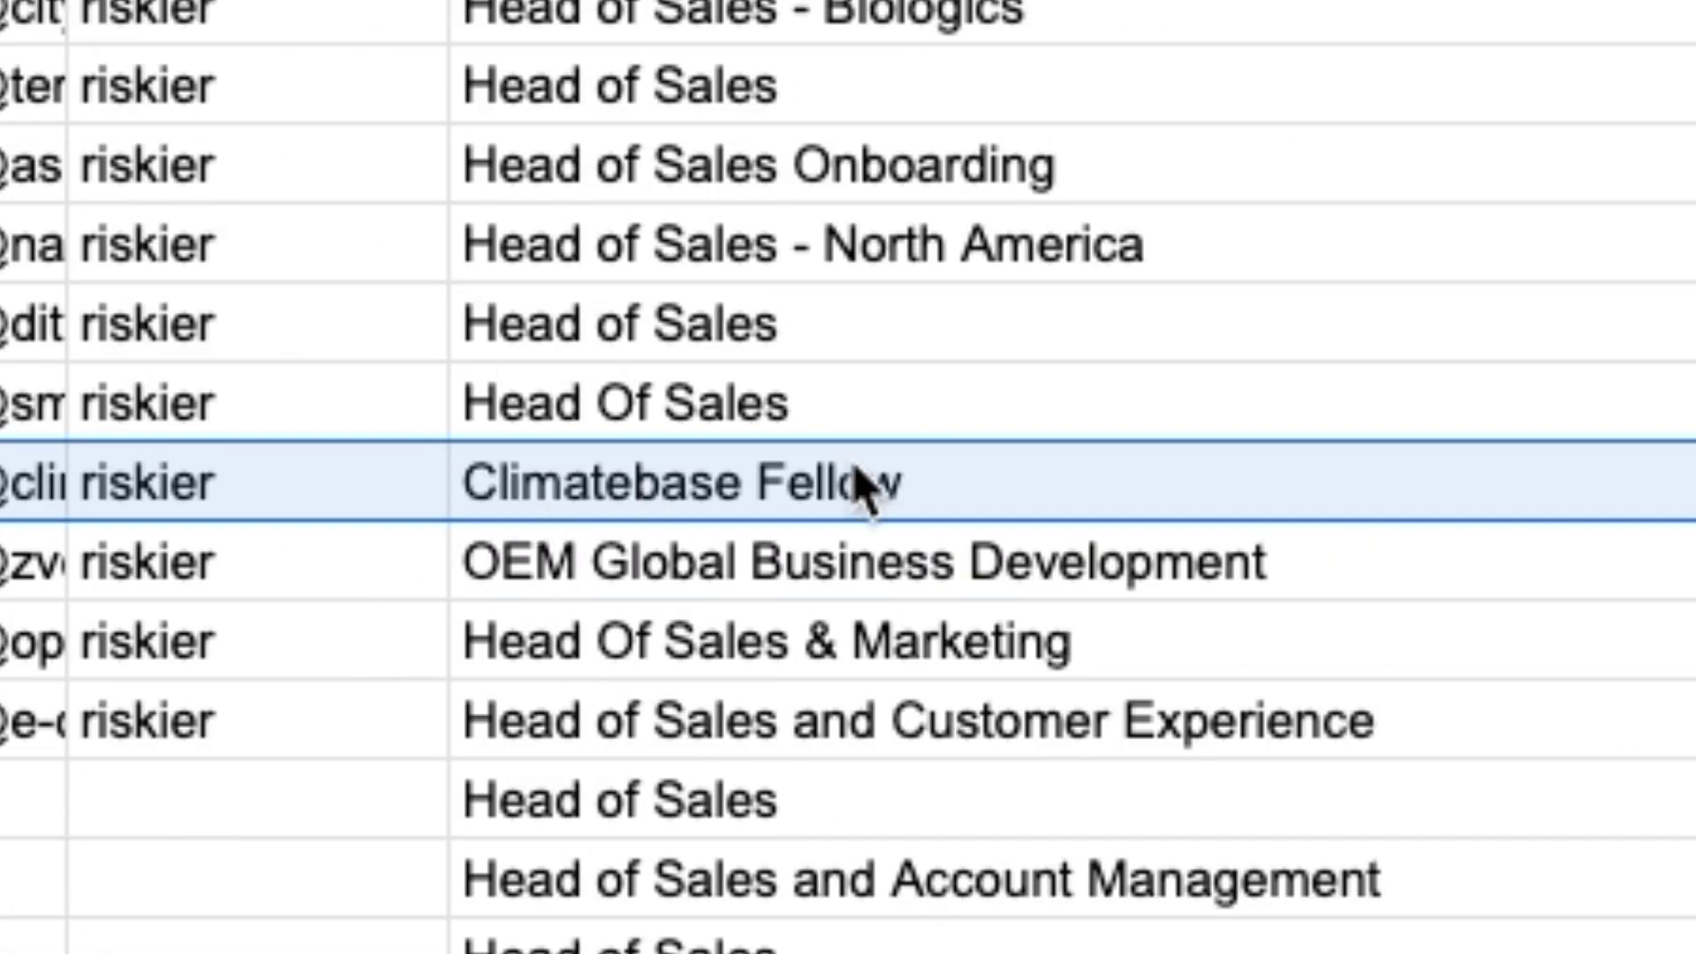
scroll(848, 477, "down", 1)
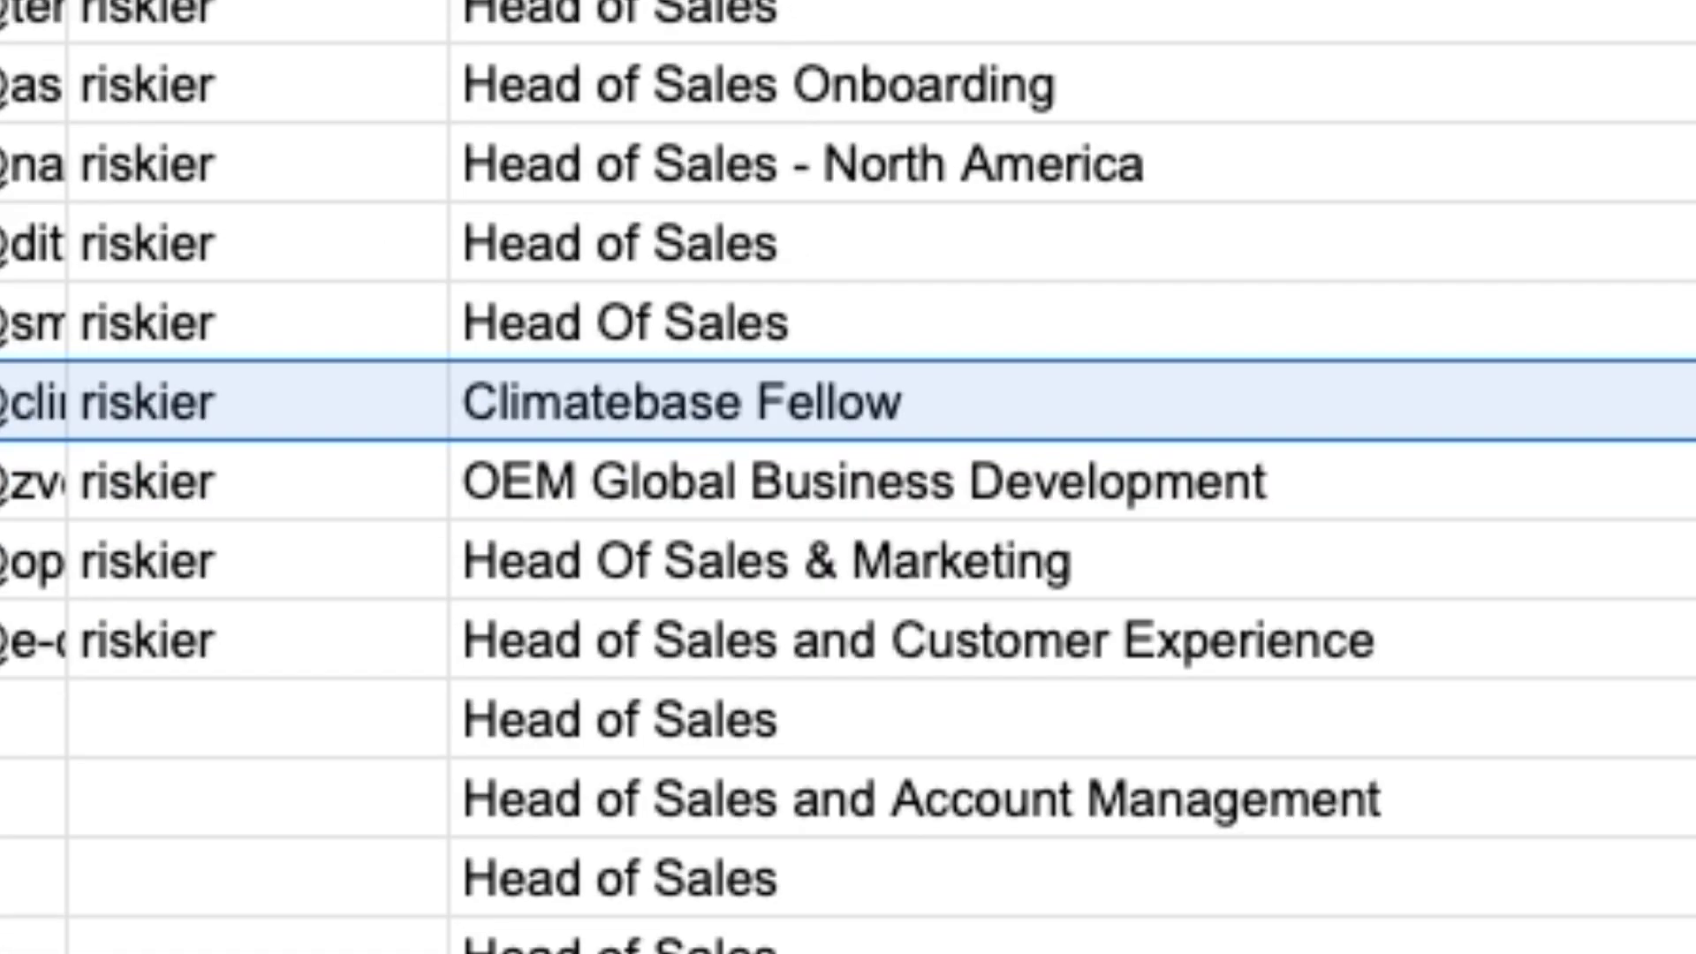
key("Down")
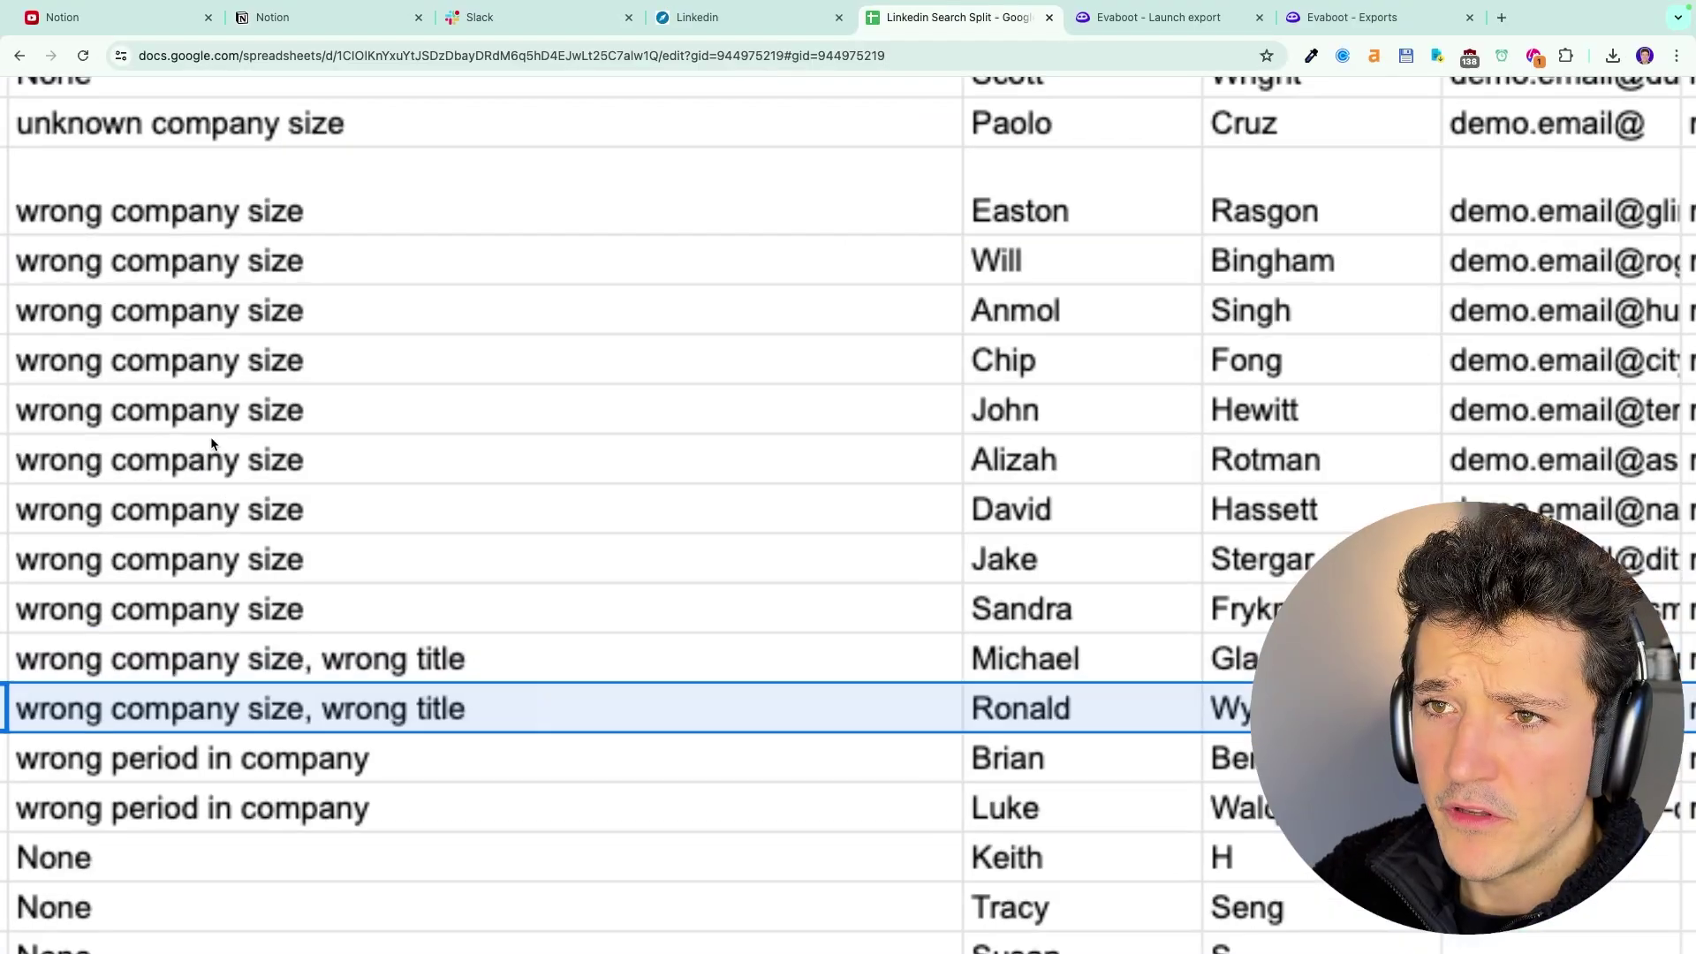
scroll(530, 554, "left", 2)
scroll(530, 554, "down", 2)
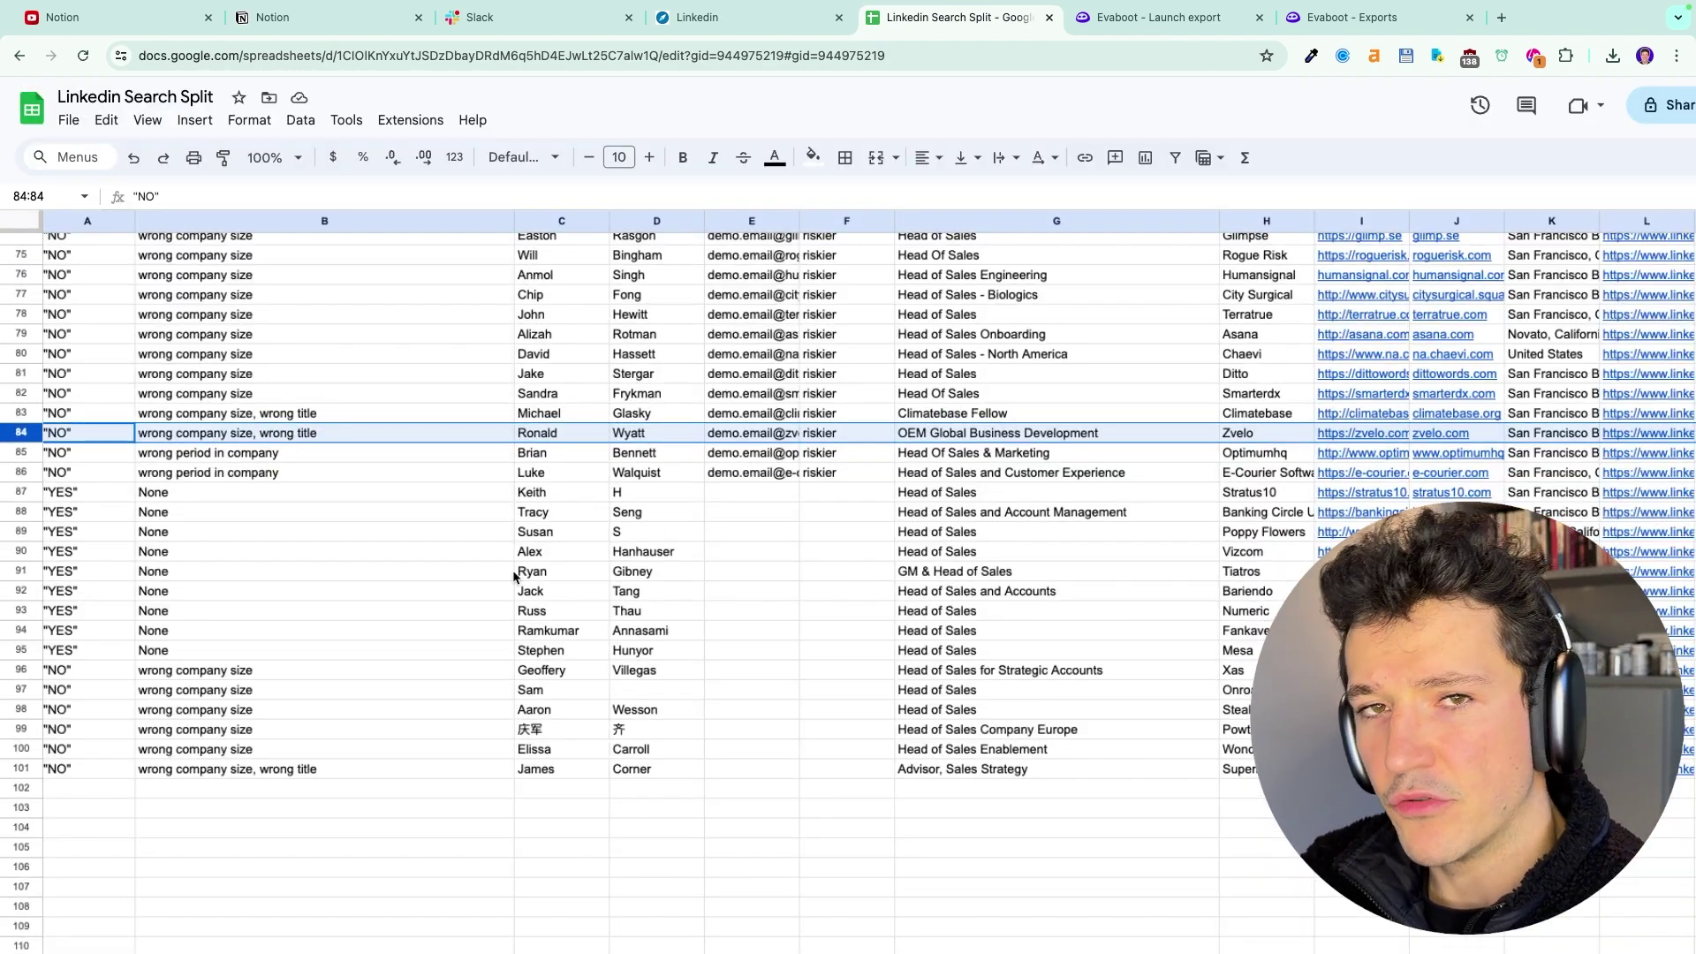
scroll(512, 570, "up", 2)
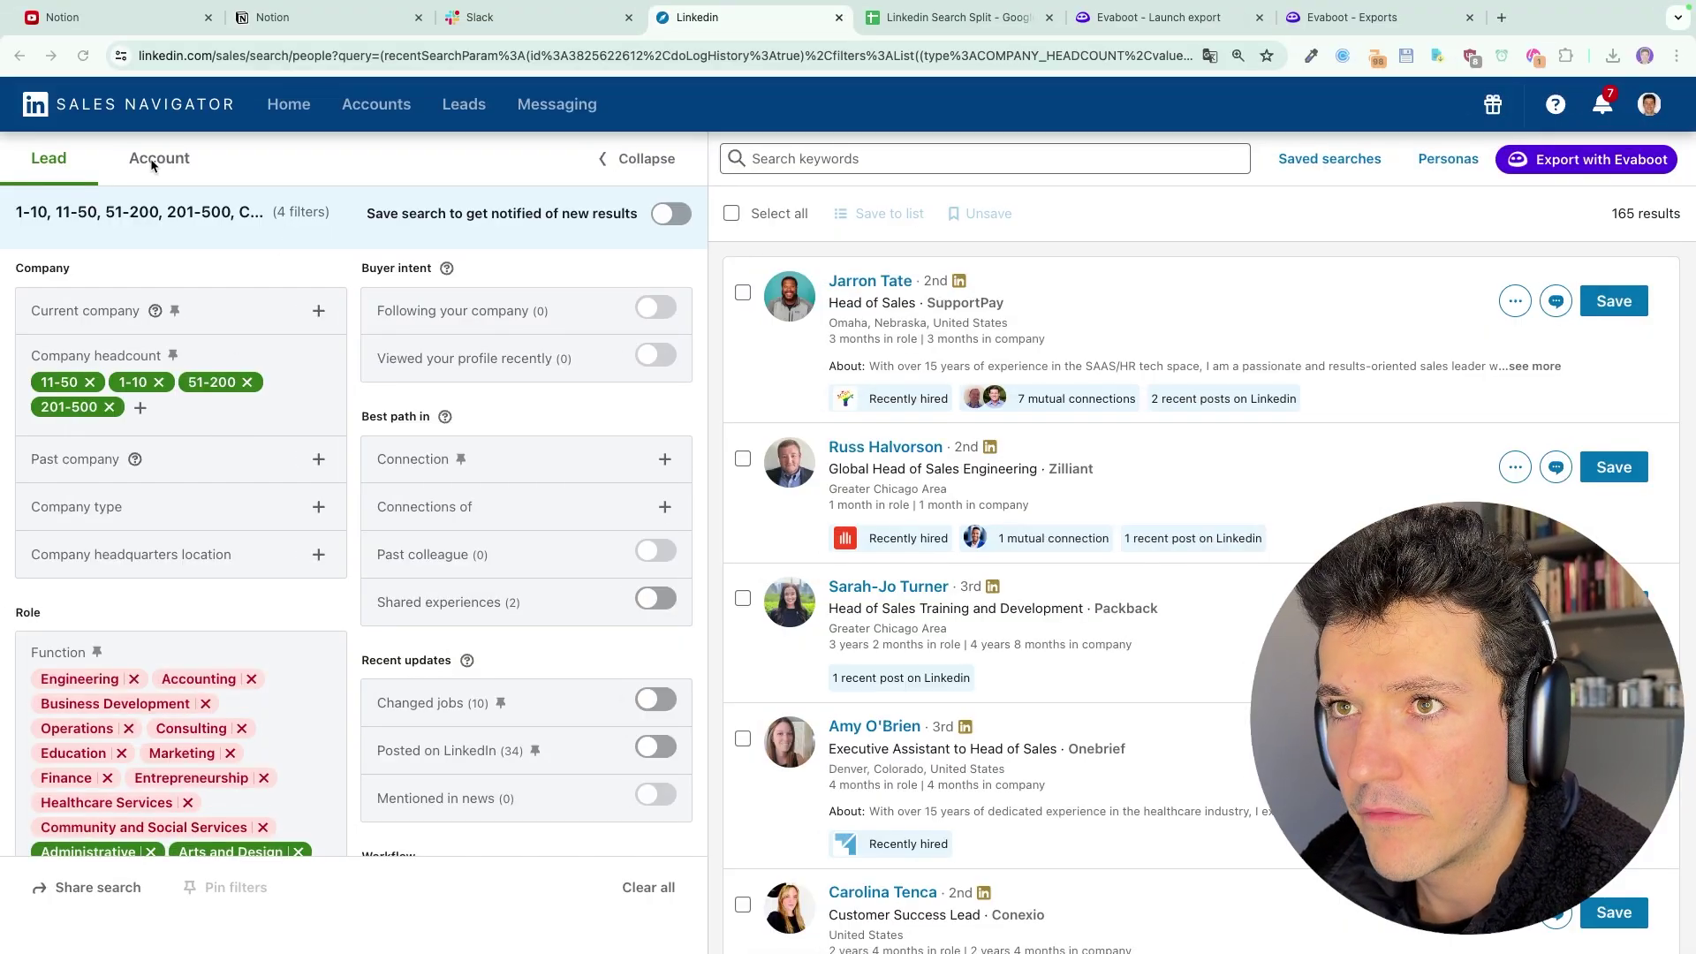
- Switch the Sales Navigator search from leads to accounts
left_click(171, 166)
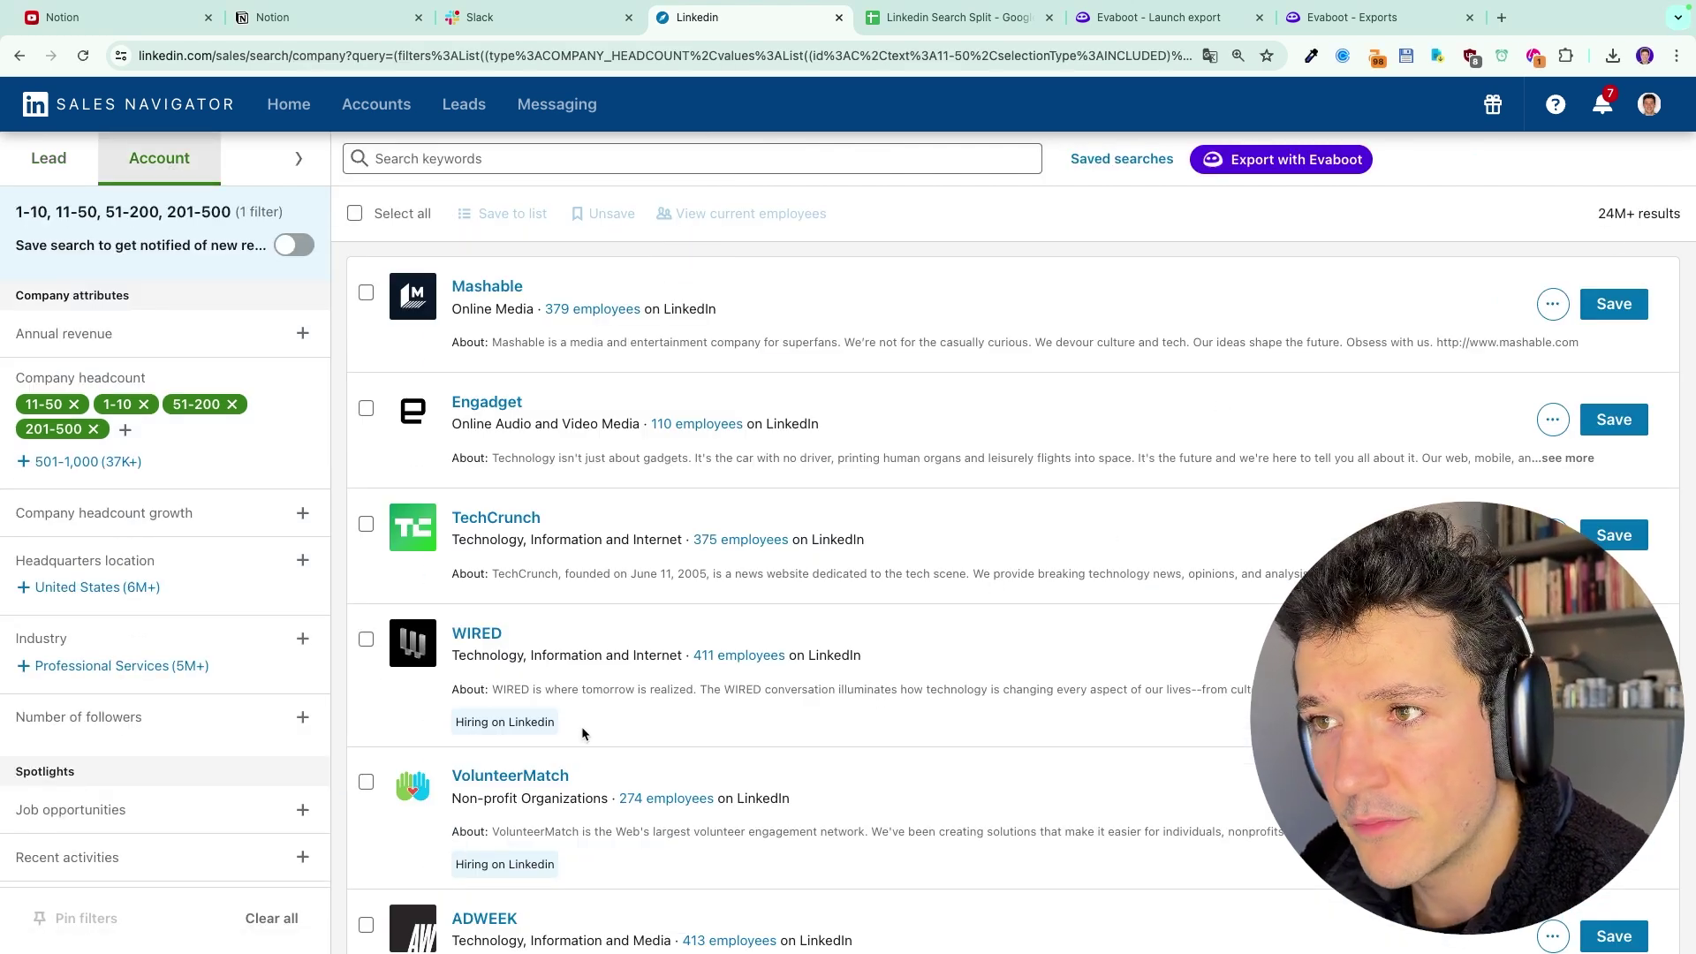
scroll(781, 618, "down", 20)
scroll(530, 647, "up", 15)
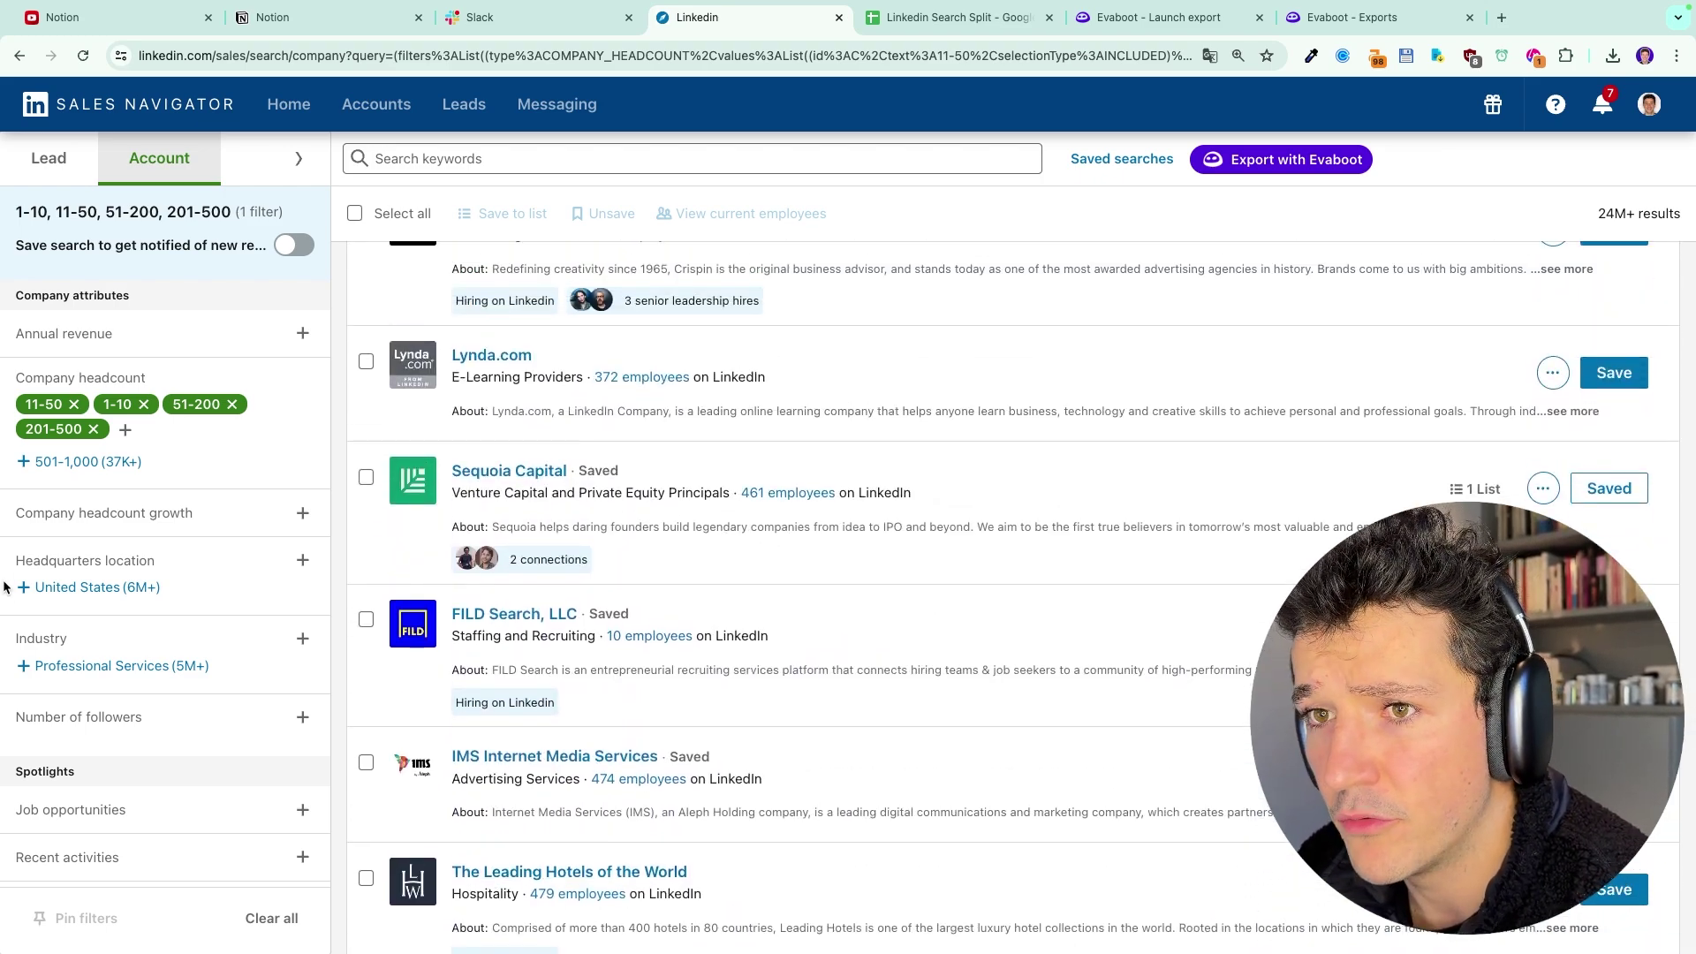
scroll(263, 521, "down", 3)
scroll(264, 521, "up", 3)
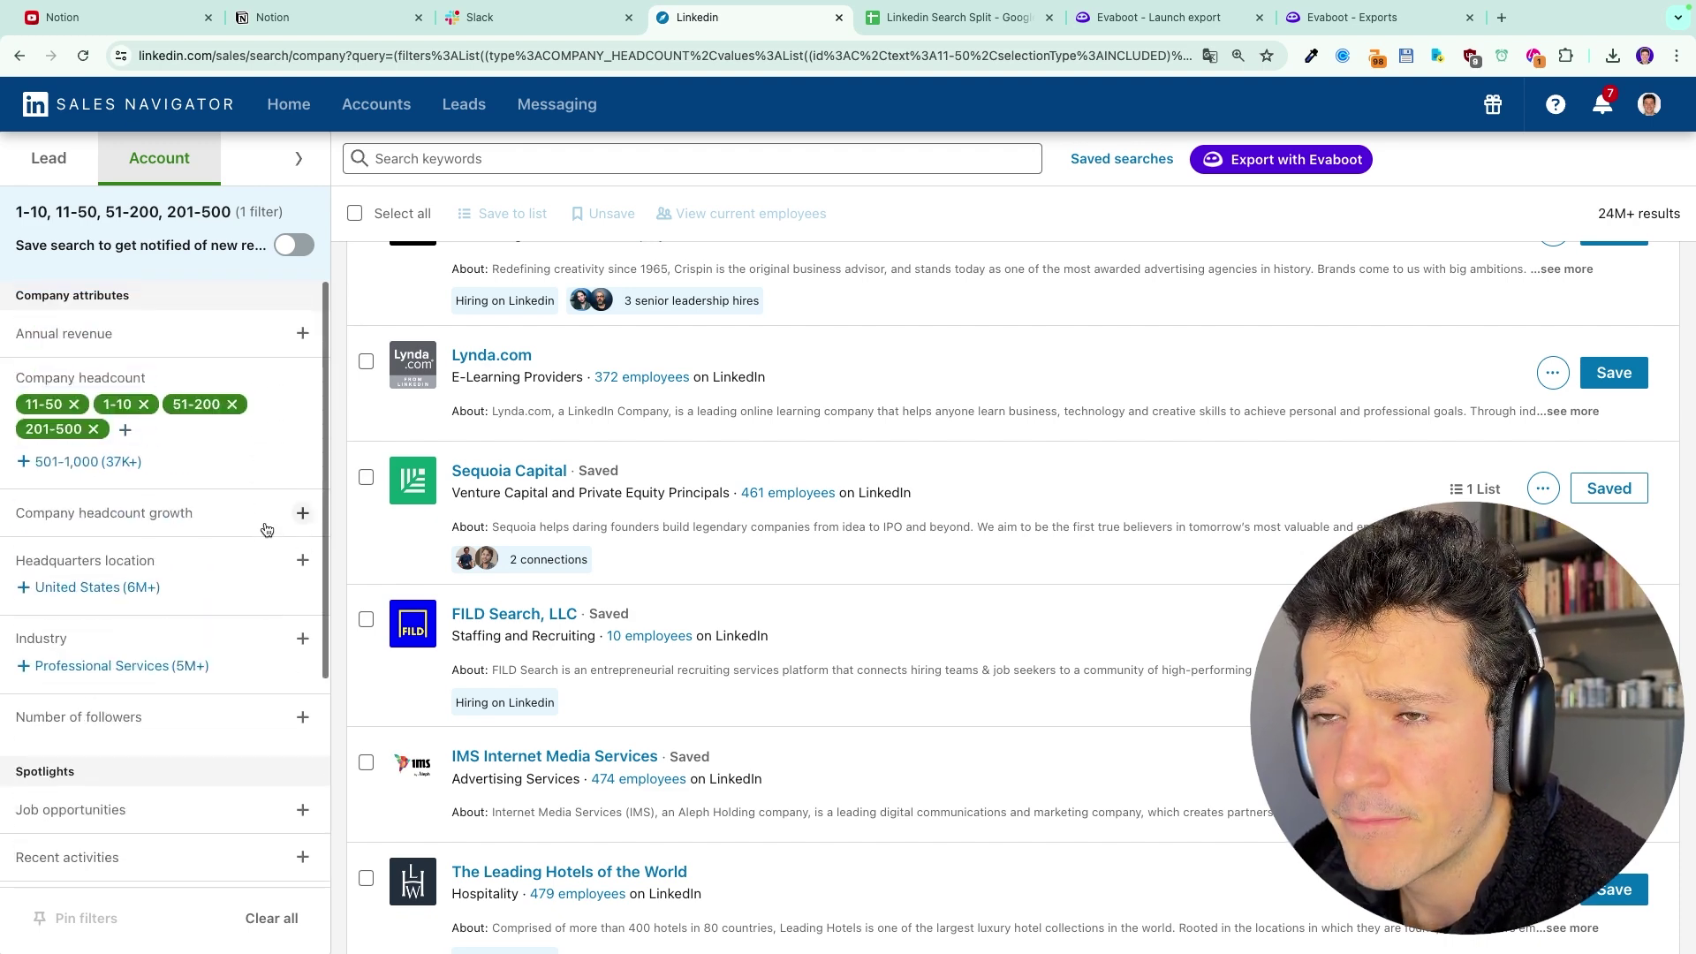
- Expand the account filters to the wide view and scroll through them
left_click(299, 158)
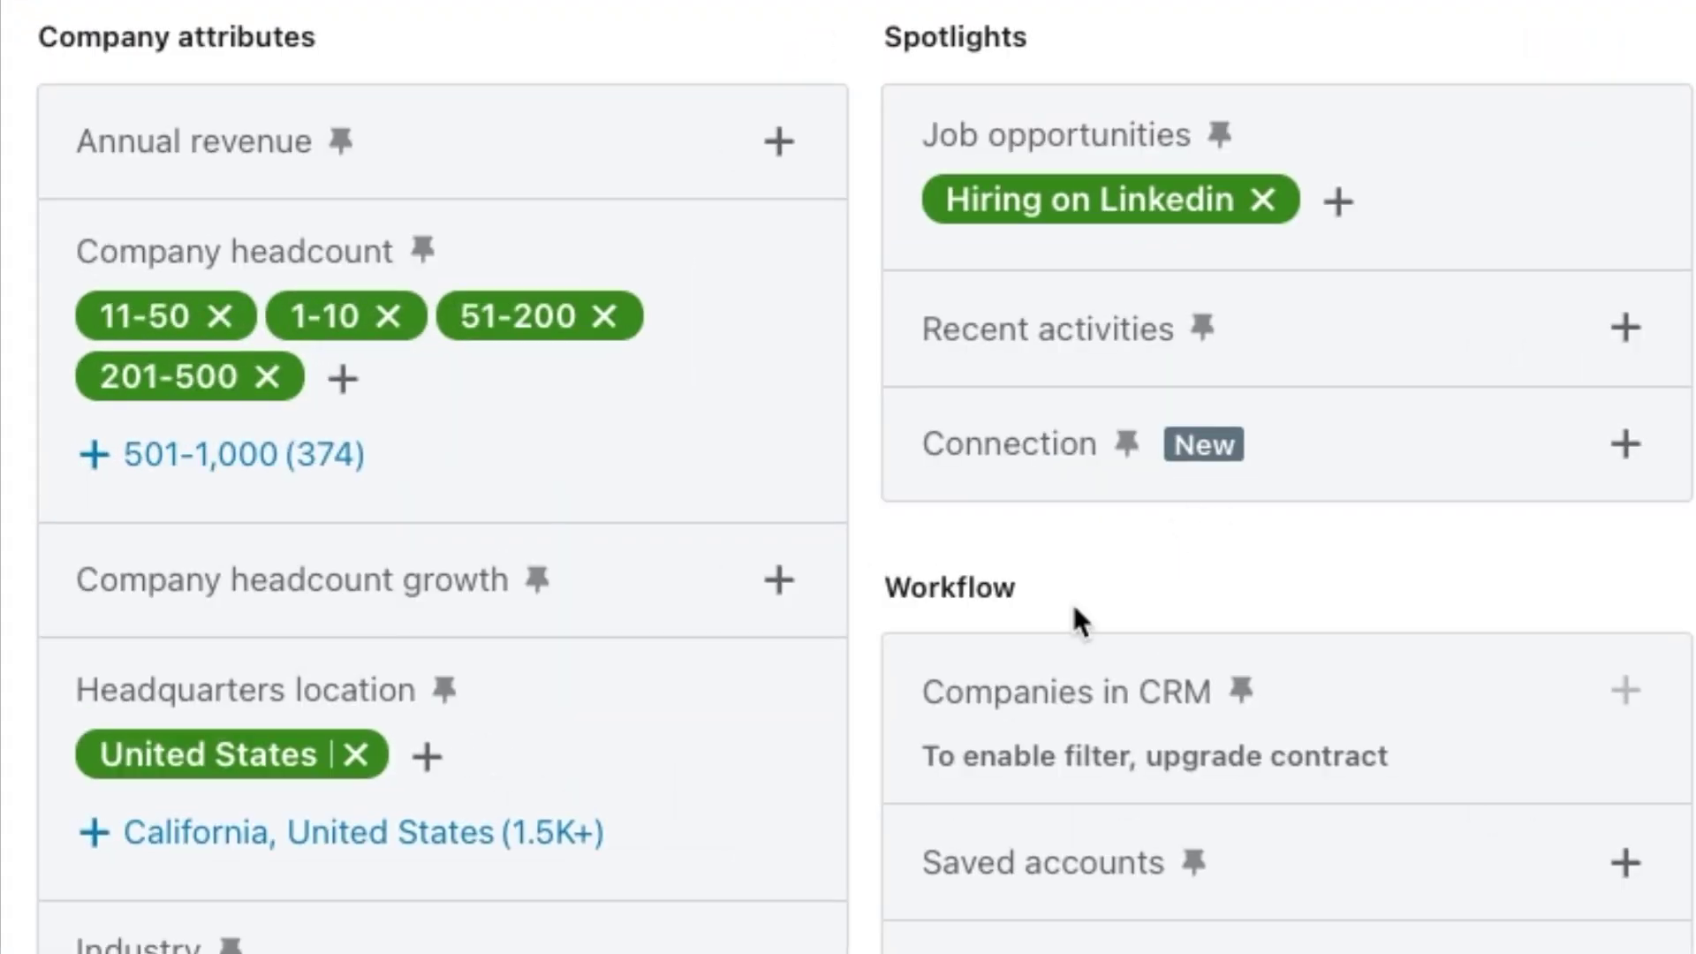
scroll(782, 867, "down", 2)
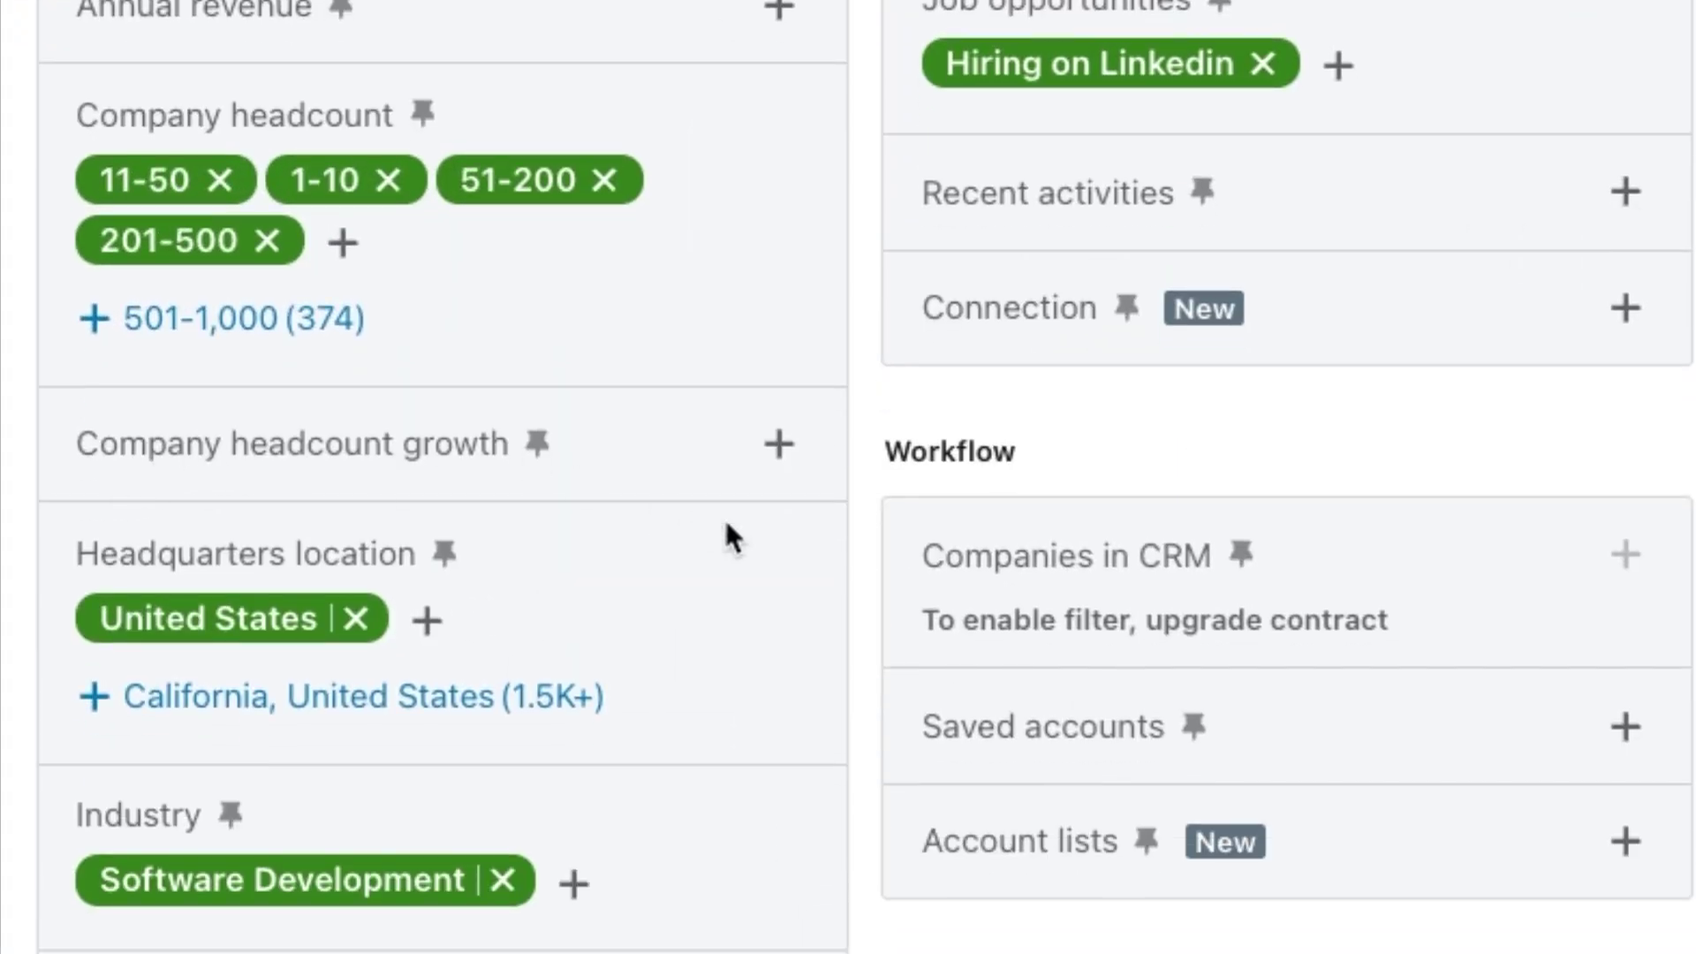
scroll(726, 530, "down", 10)
scroll(564, 566, "down", 2)
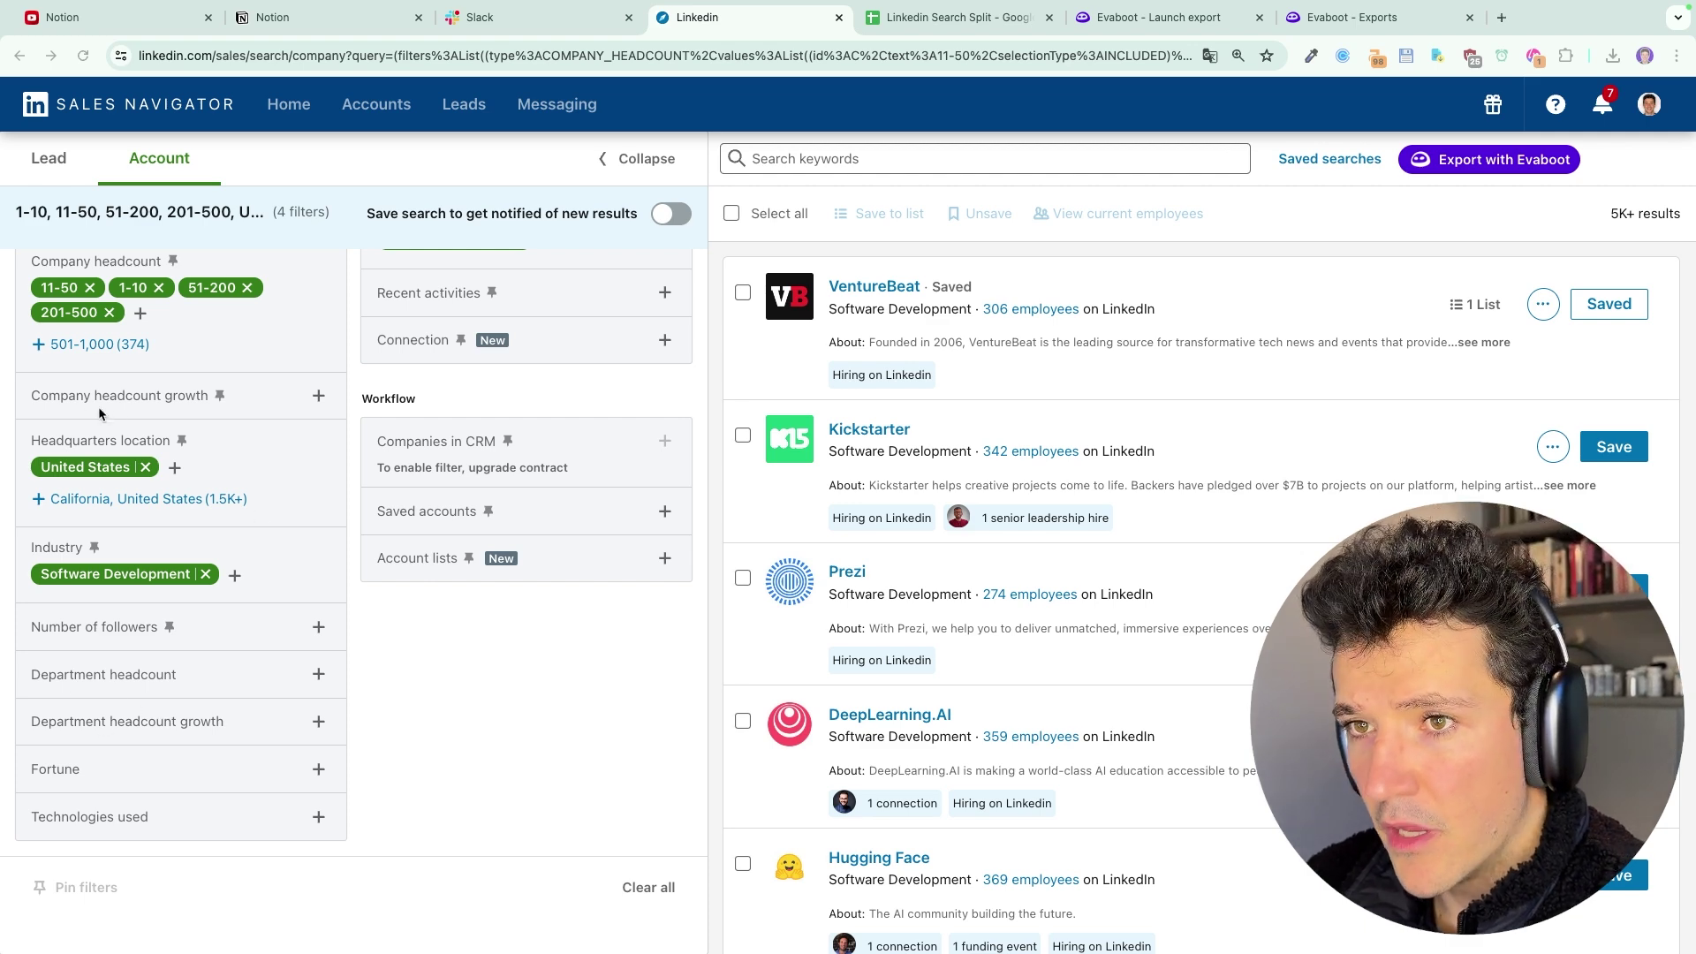
- Apply a -100% to 0% company headcount growth filter
left_click(210, 406)
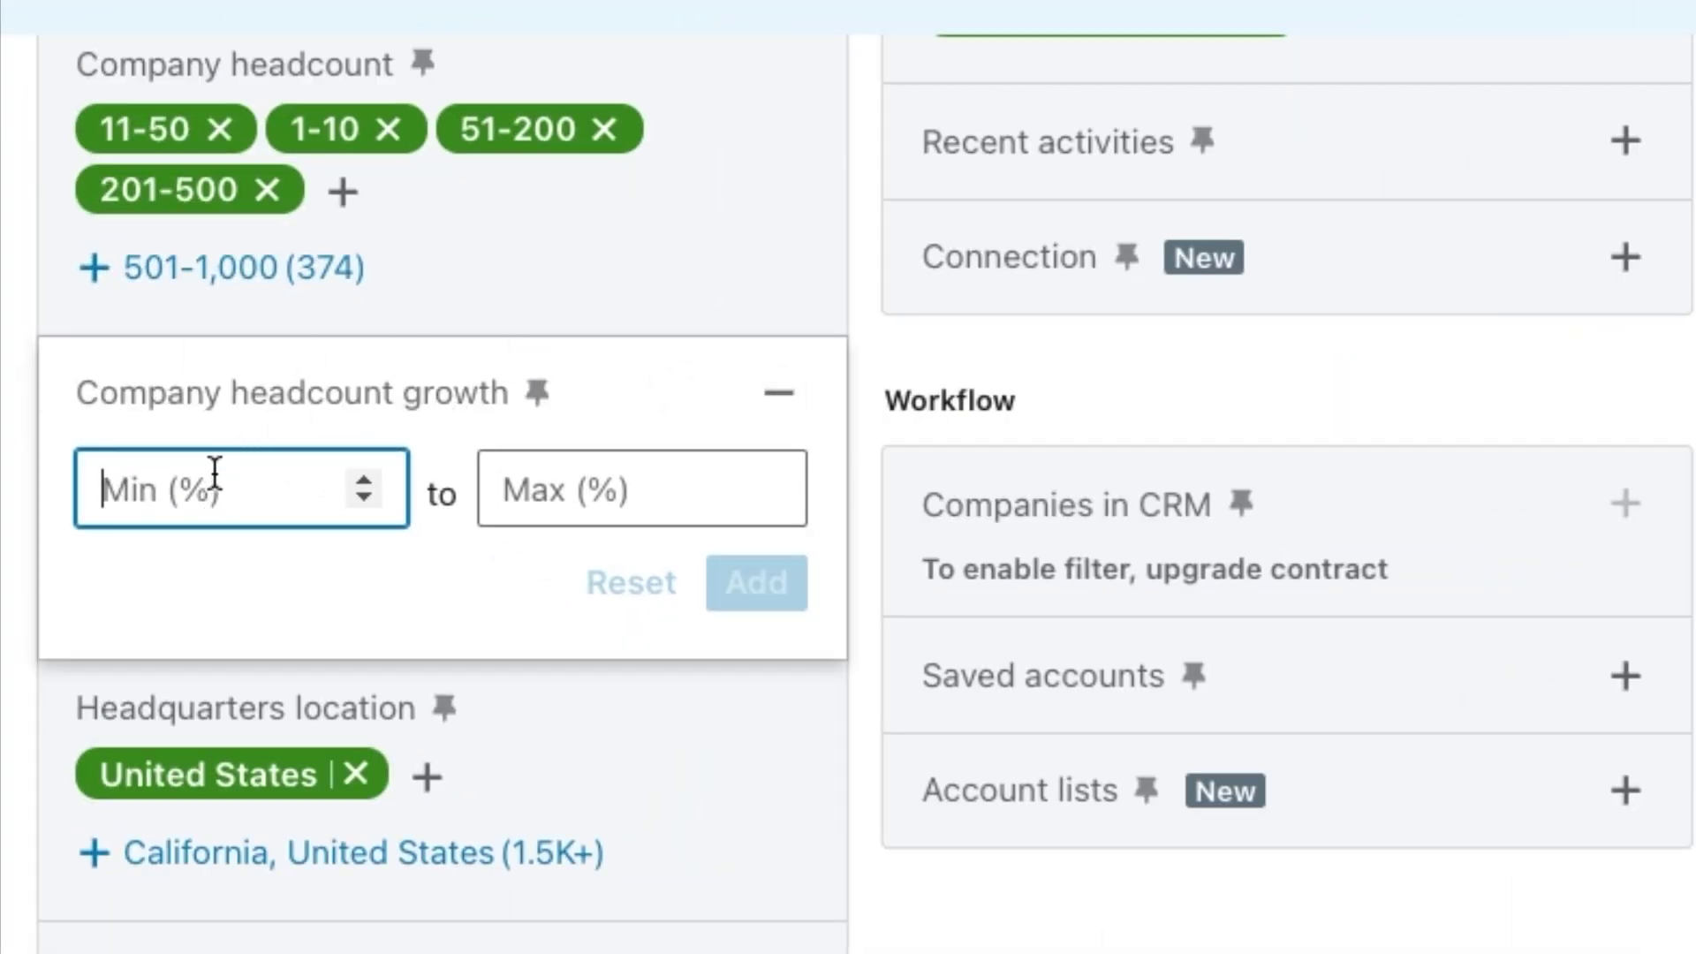
type("-100")
left_click(628, 490)
type("0")
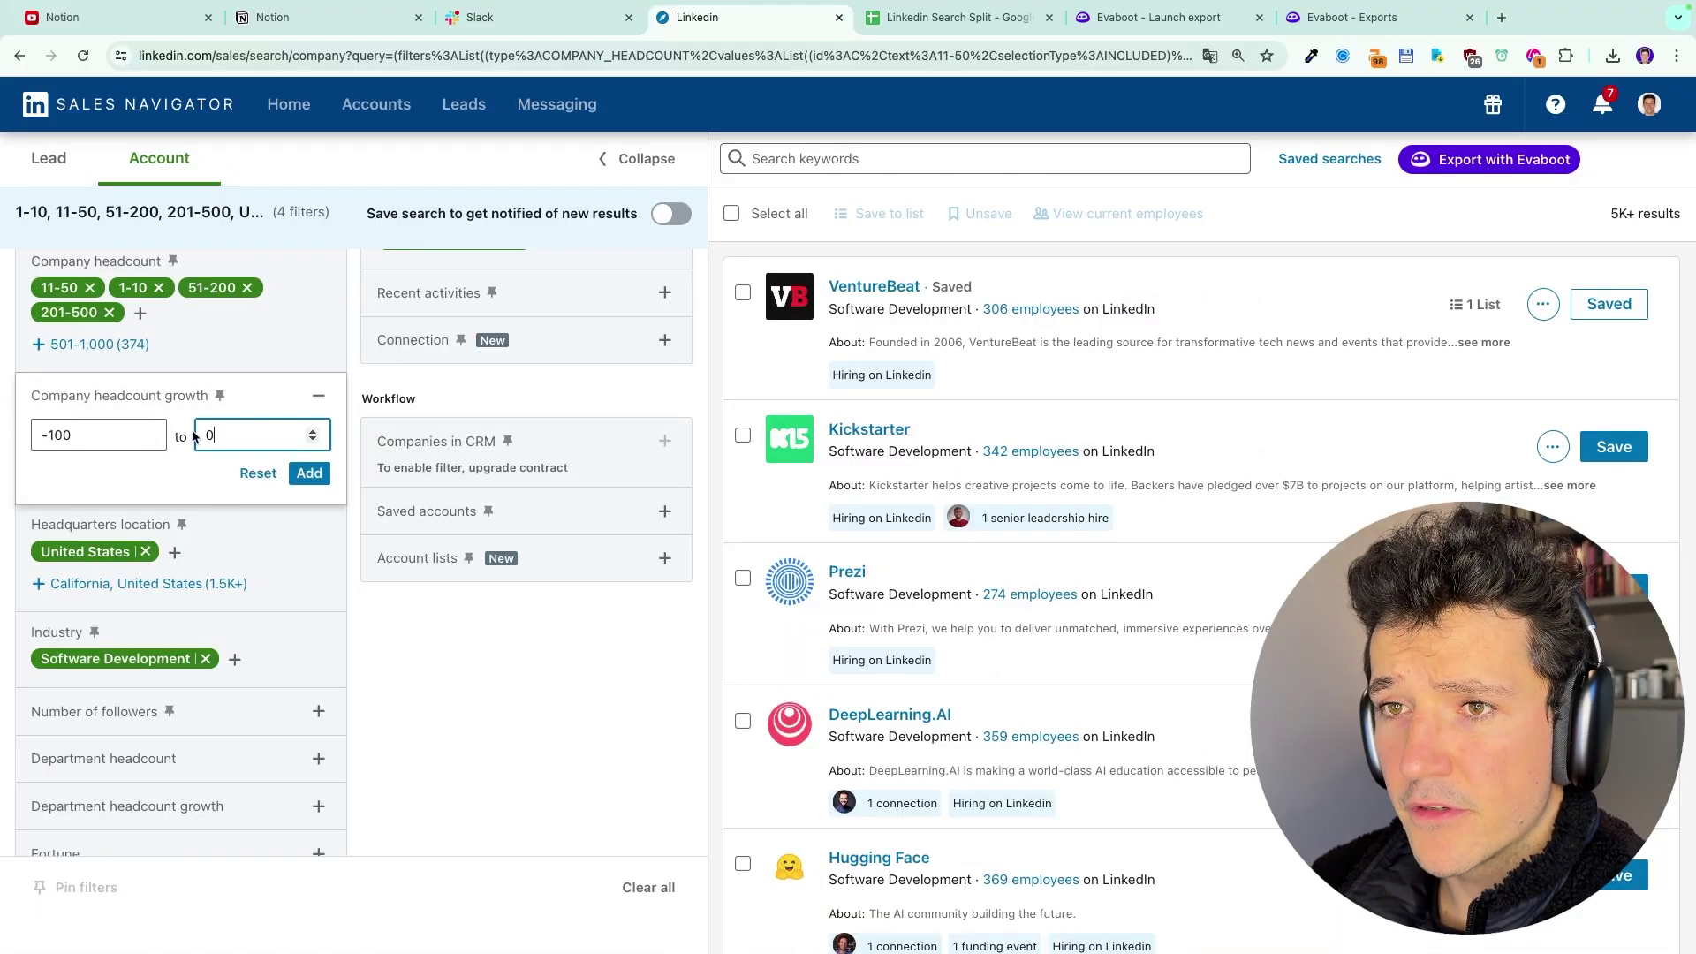
left_click(309, 474)
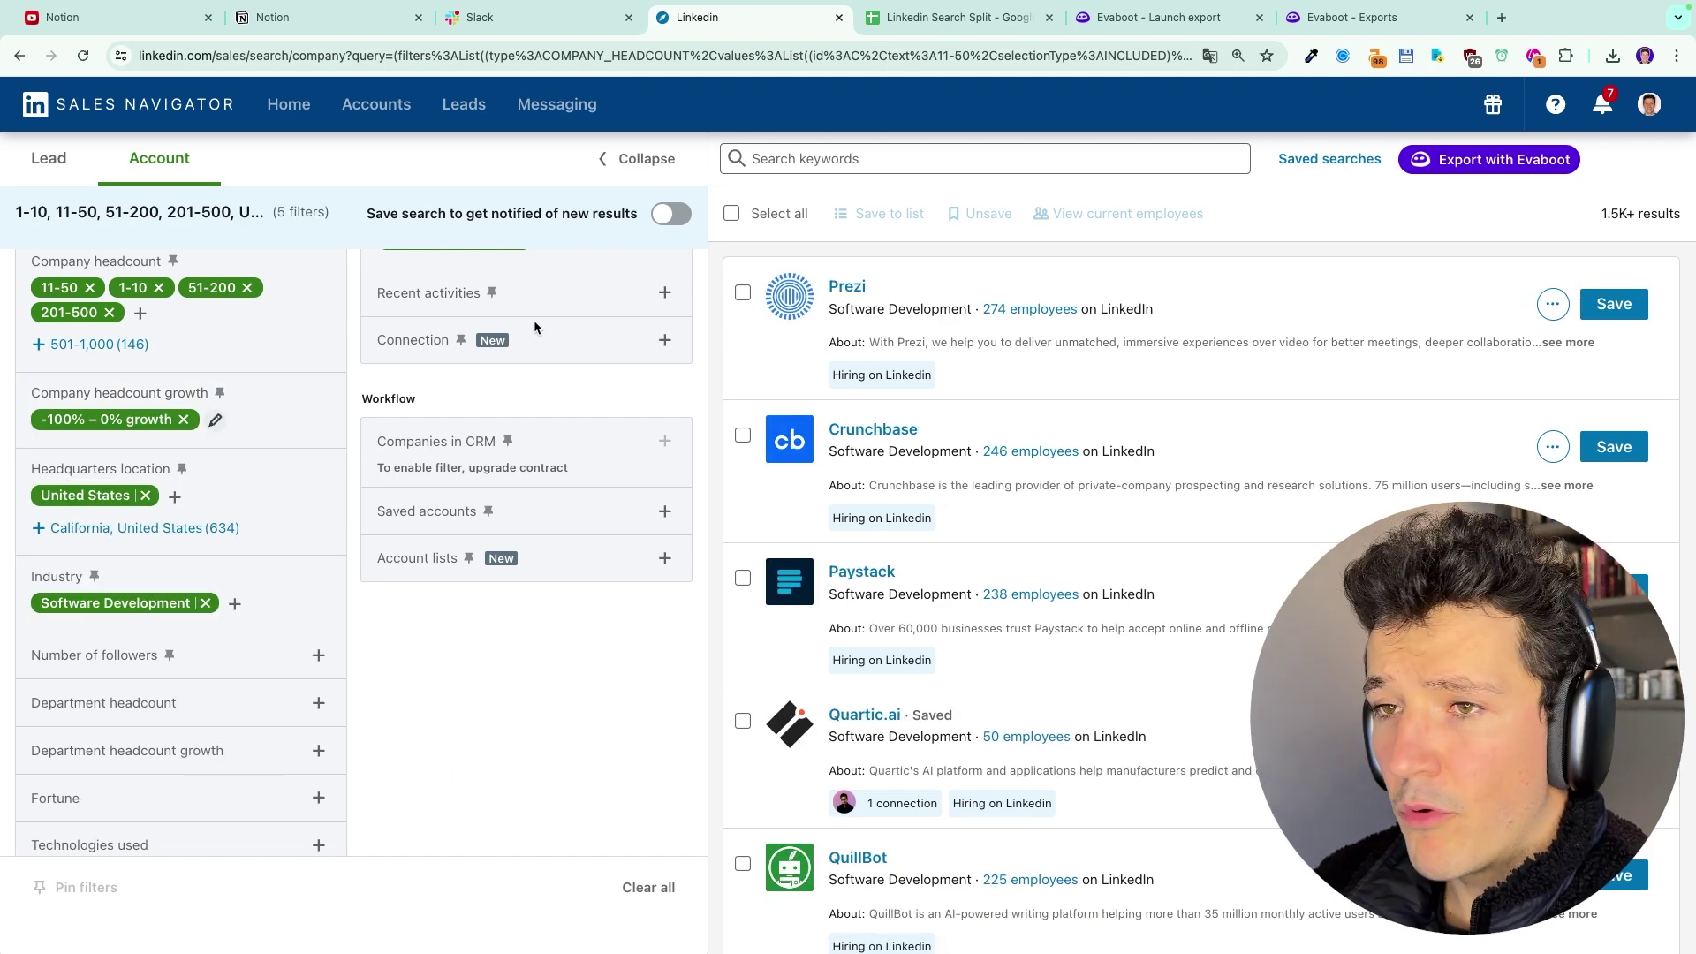
- Replace it with a -100% to -20% headcount growth range, leaving 299 results
left_click(182, 420)
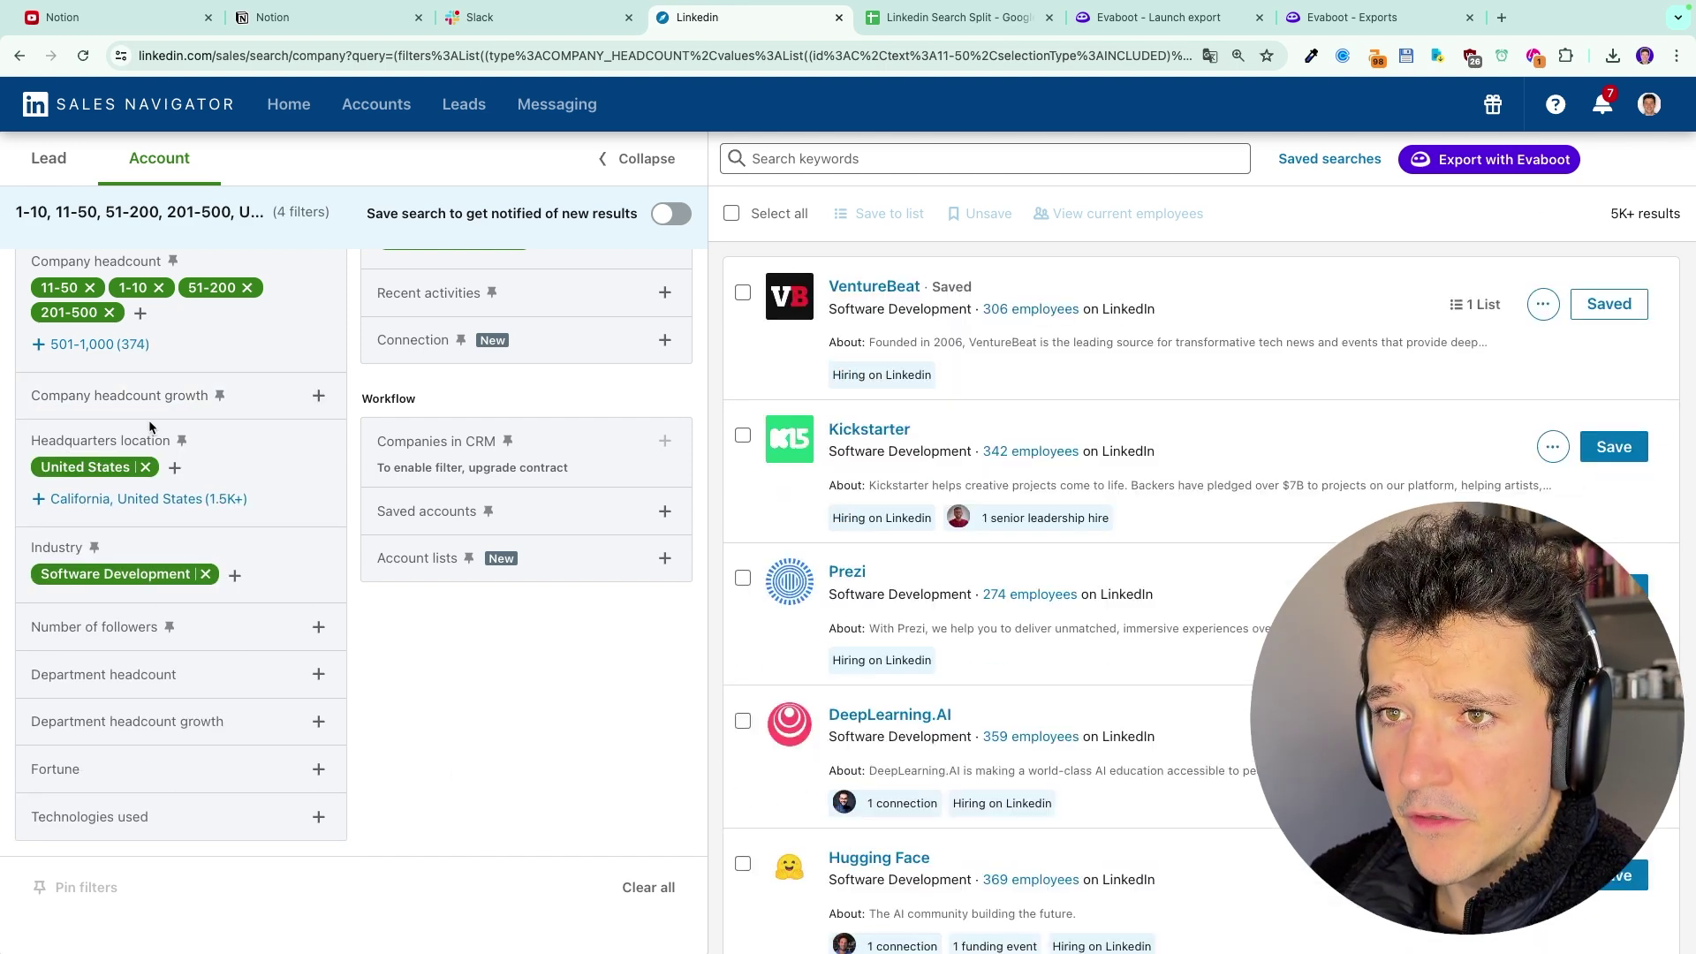
left_click(318, 395)
left_click(106, 433)
type("-100")
left_click(213, 437)
type("-20")
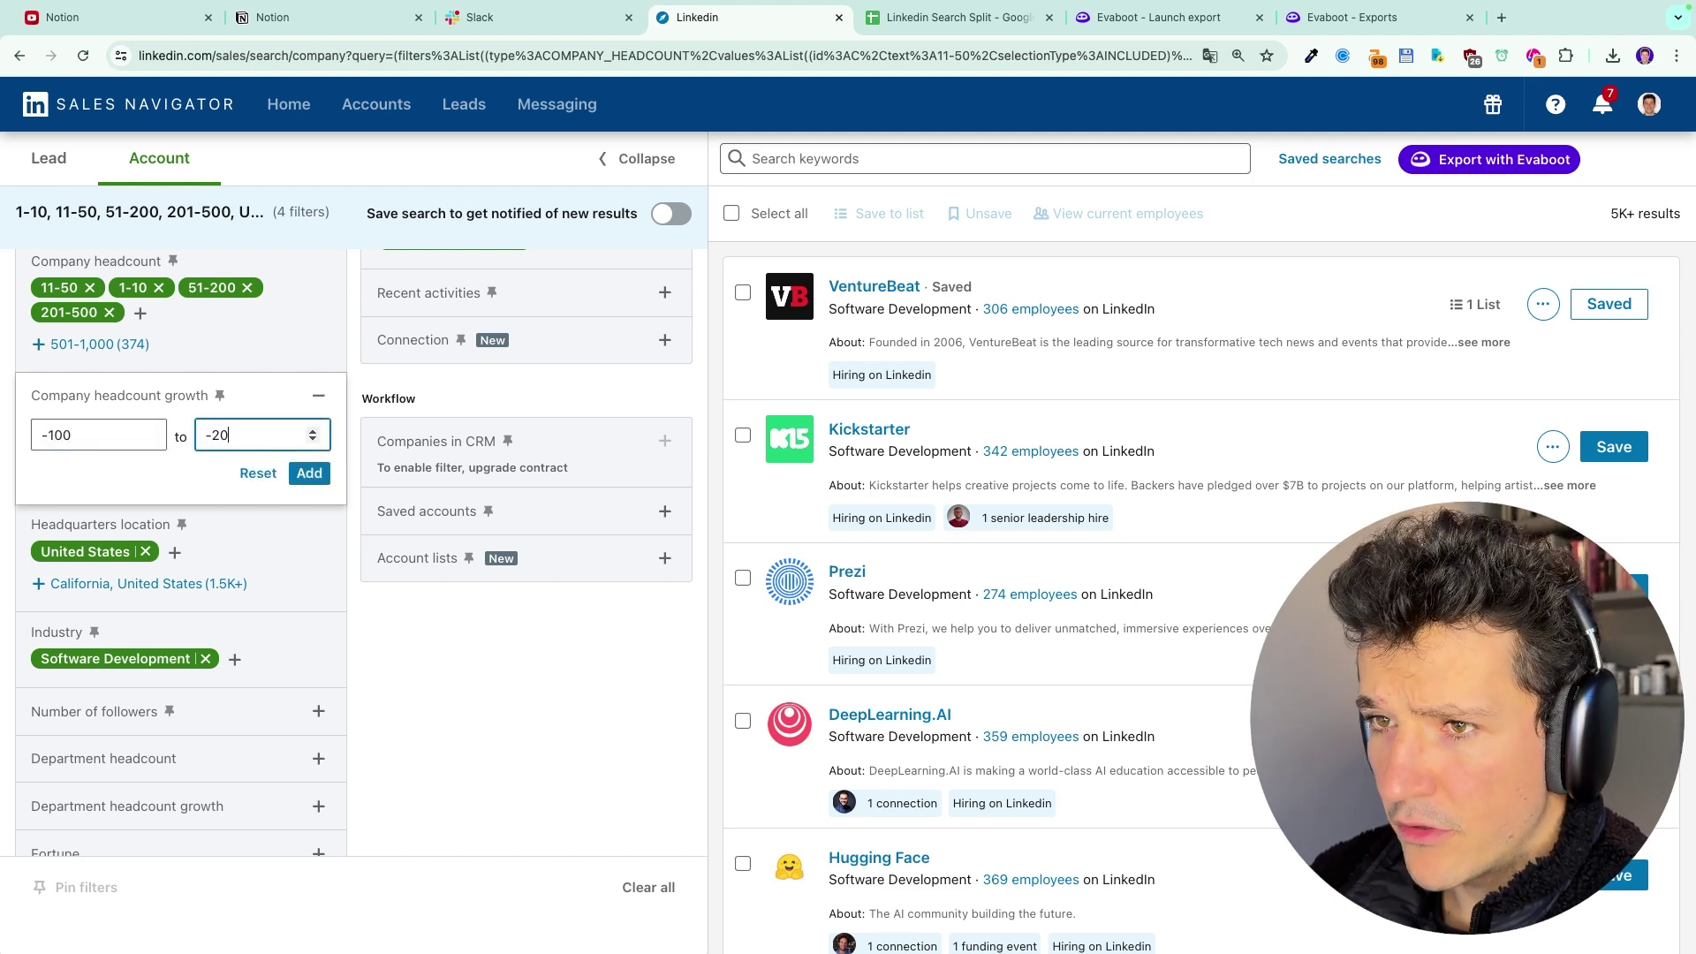
left_click(311, 472)
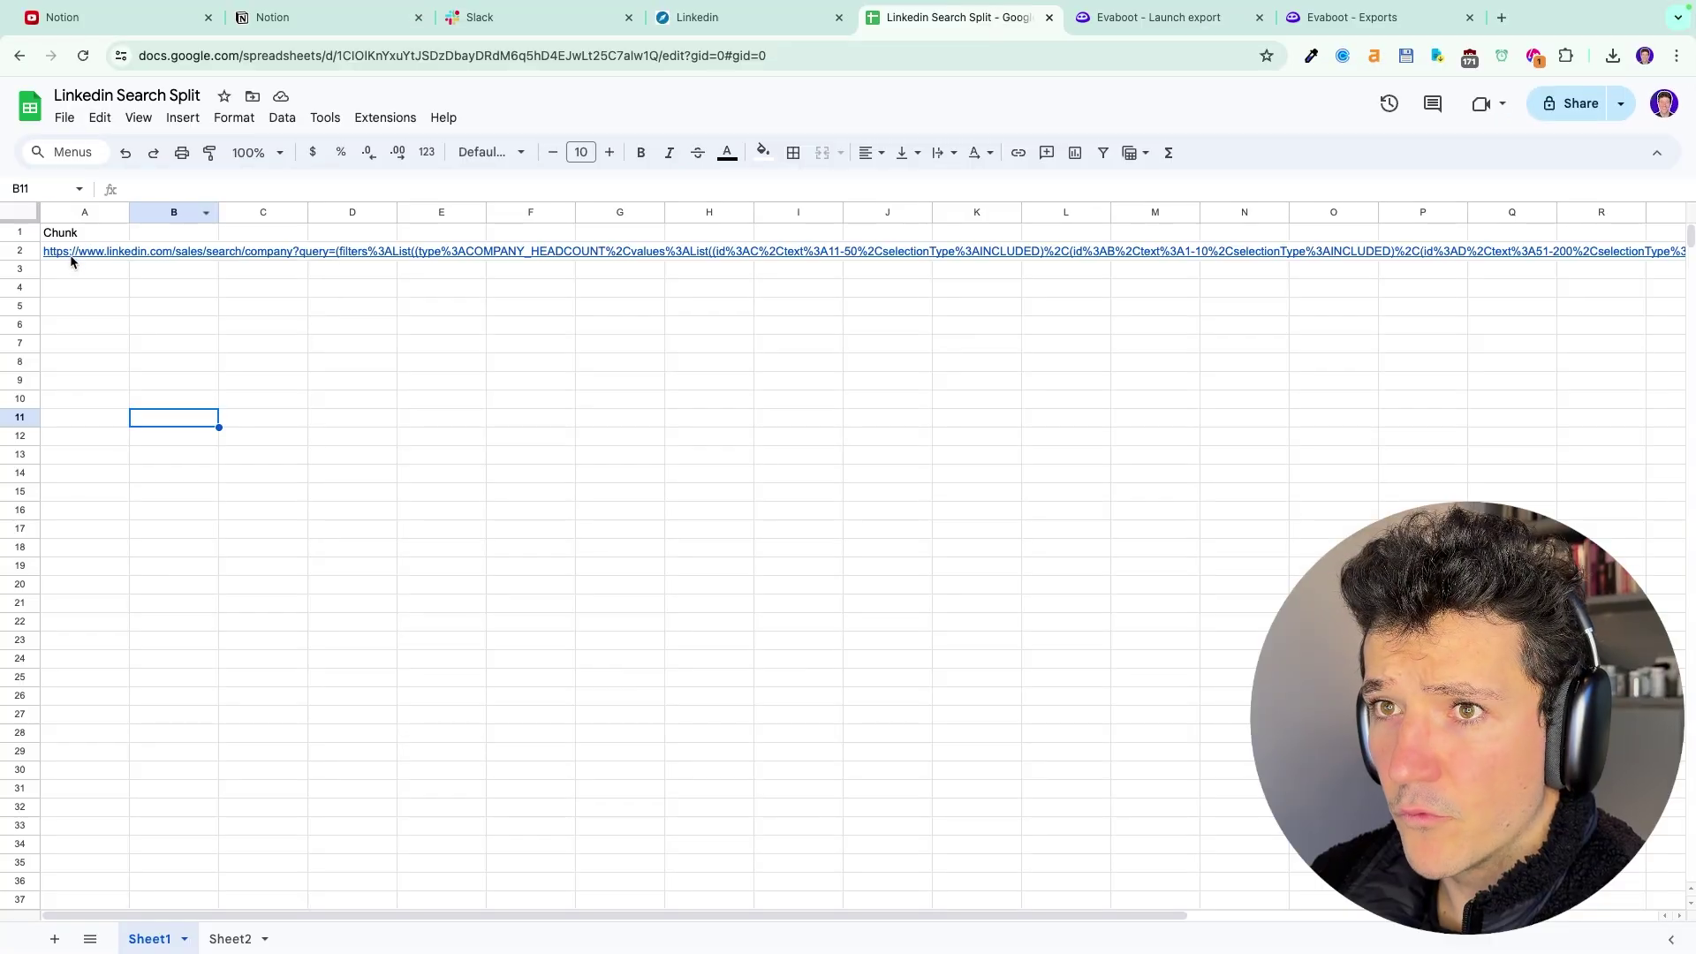
- Replace the URL in cell A2 with the -100% to -20% search URL
left_click(74, 251)
key("Delete")
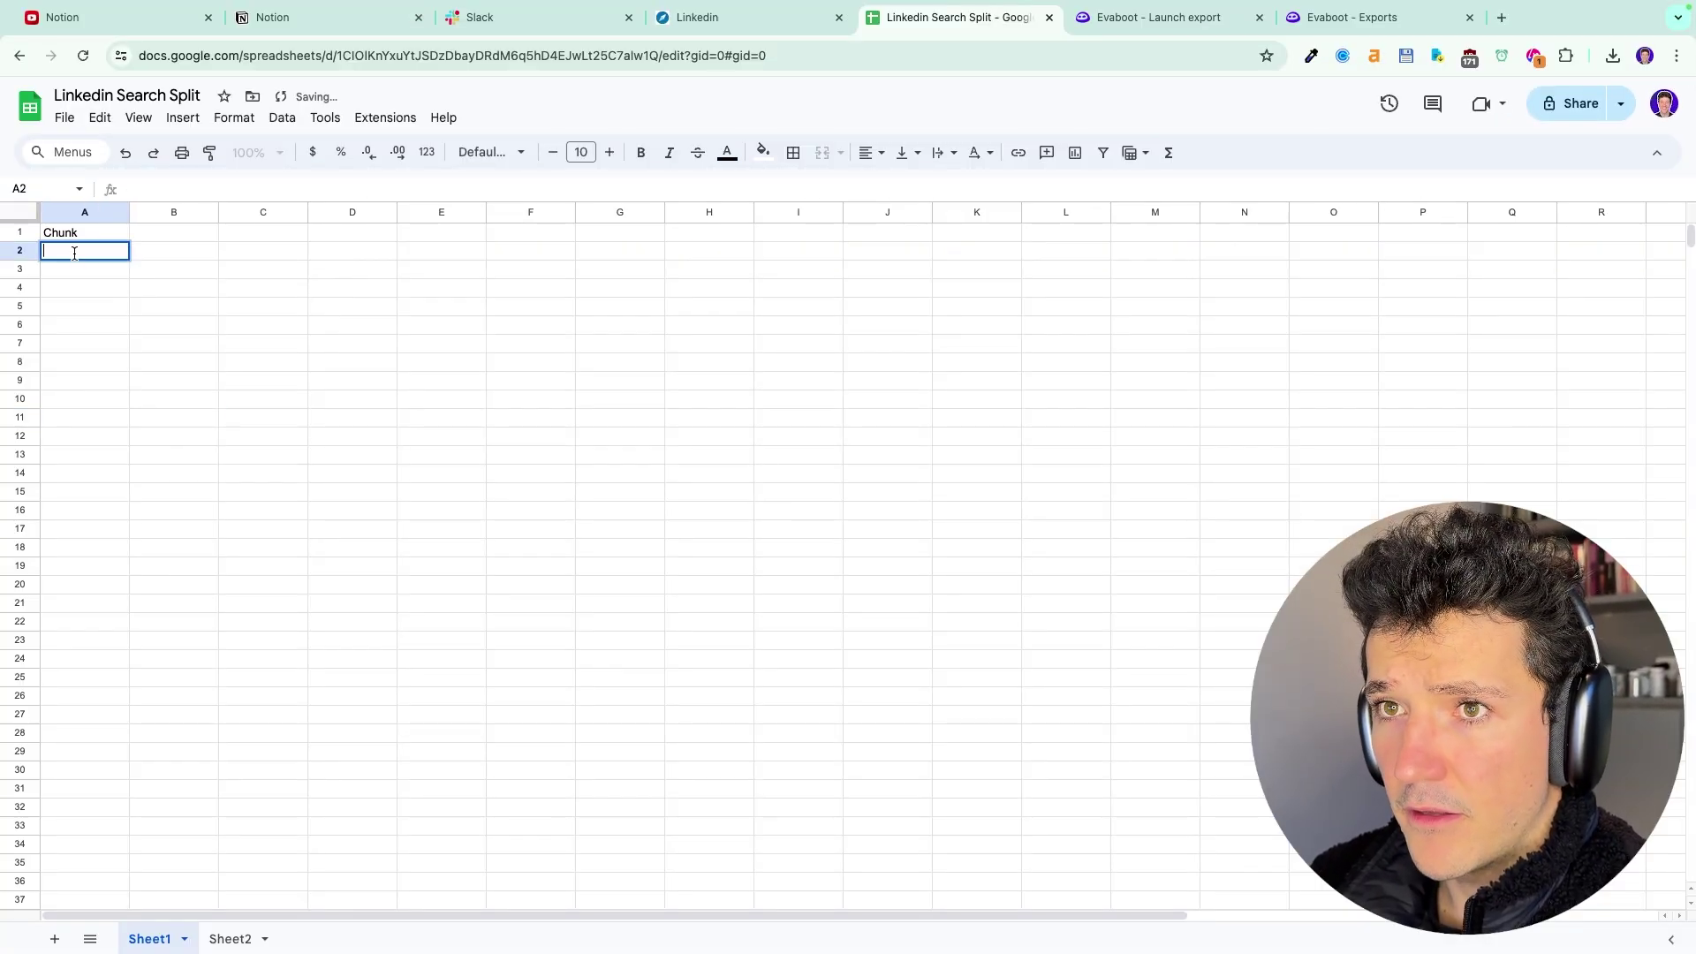
key("ctrl+v")
left_click(223, 506)
- Apply a -19% to 0% company headcount growth range
left_click(751, 16)
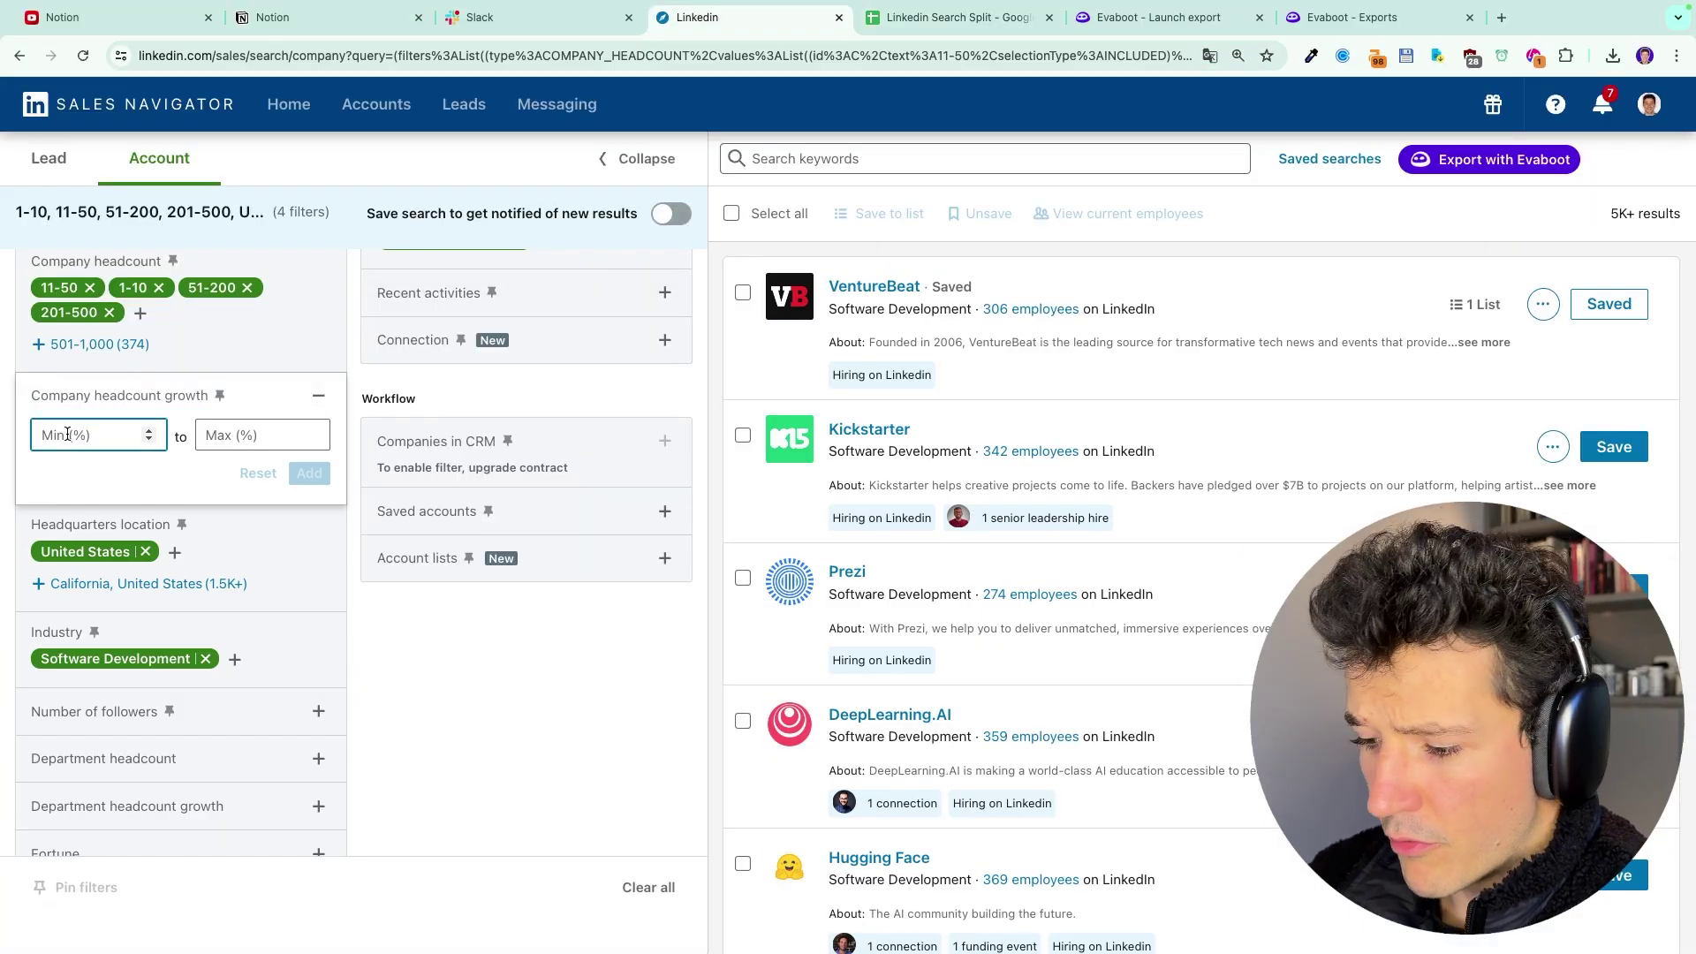
type("-19")
left_click(235, 442)
type("0")
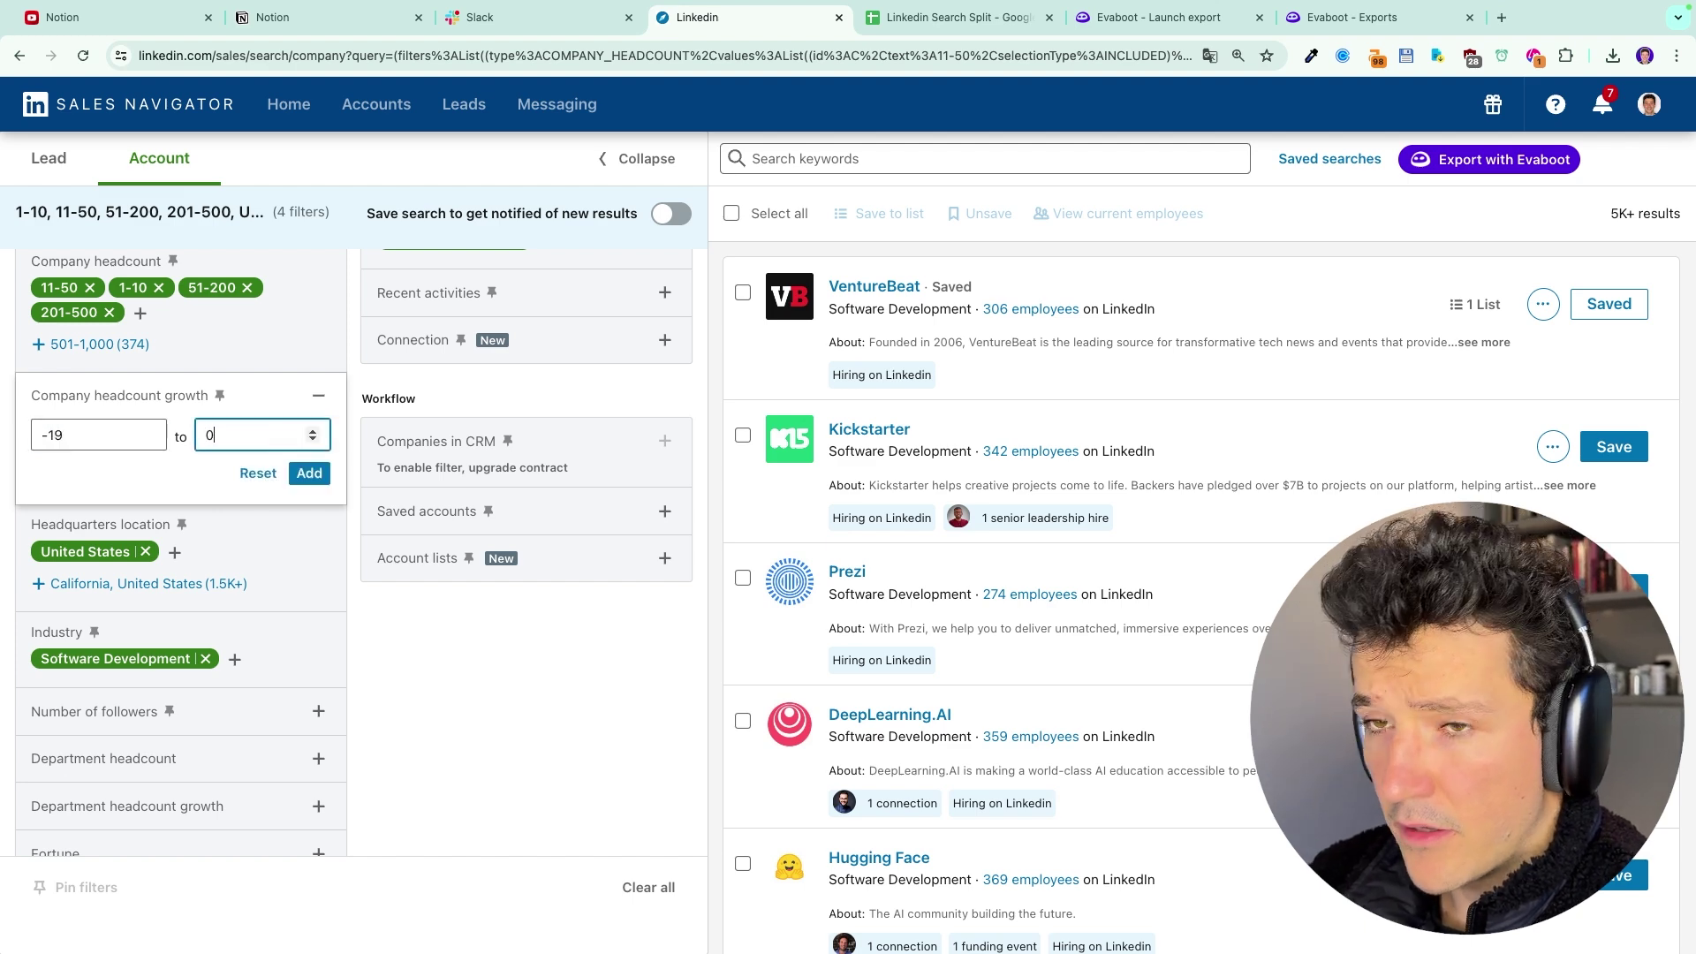
left_click(309, 473)
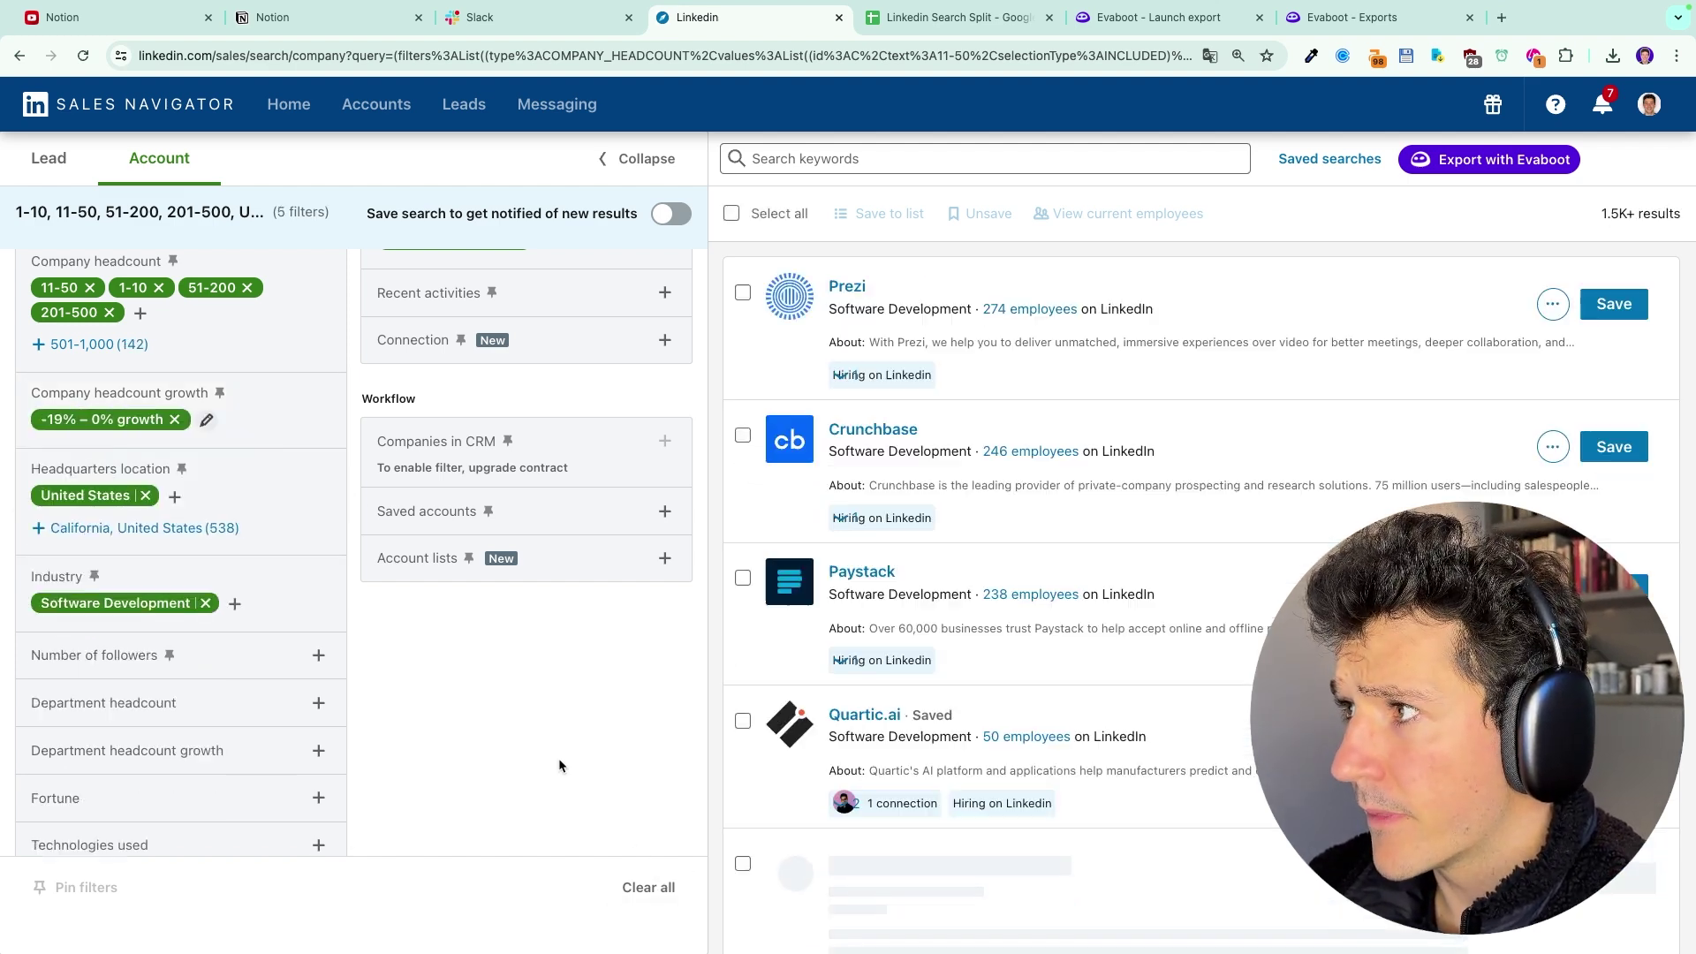
- Replace it with a -19% to -10% headcount growth range, giving 426 results
left_click(175, 419)
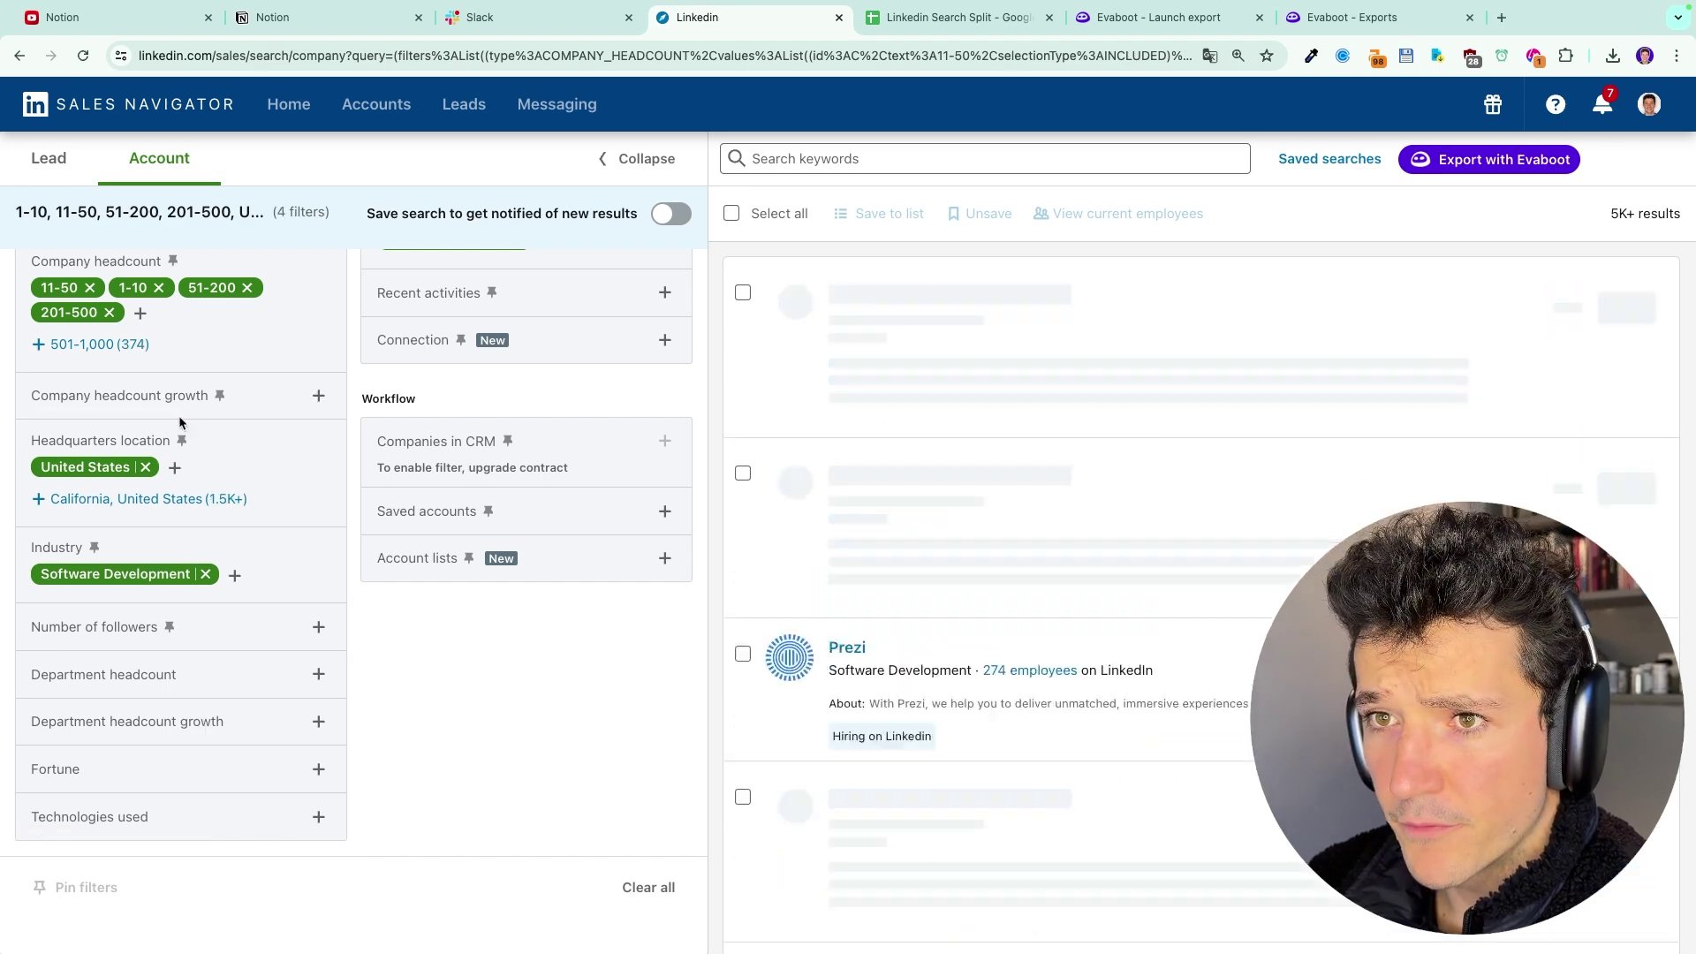
left_click(318, 396)
type("-19")
left_click(263, 432)
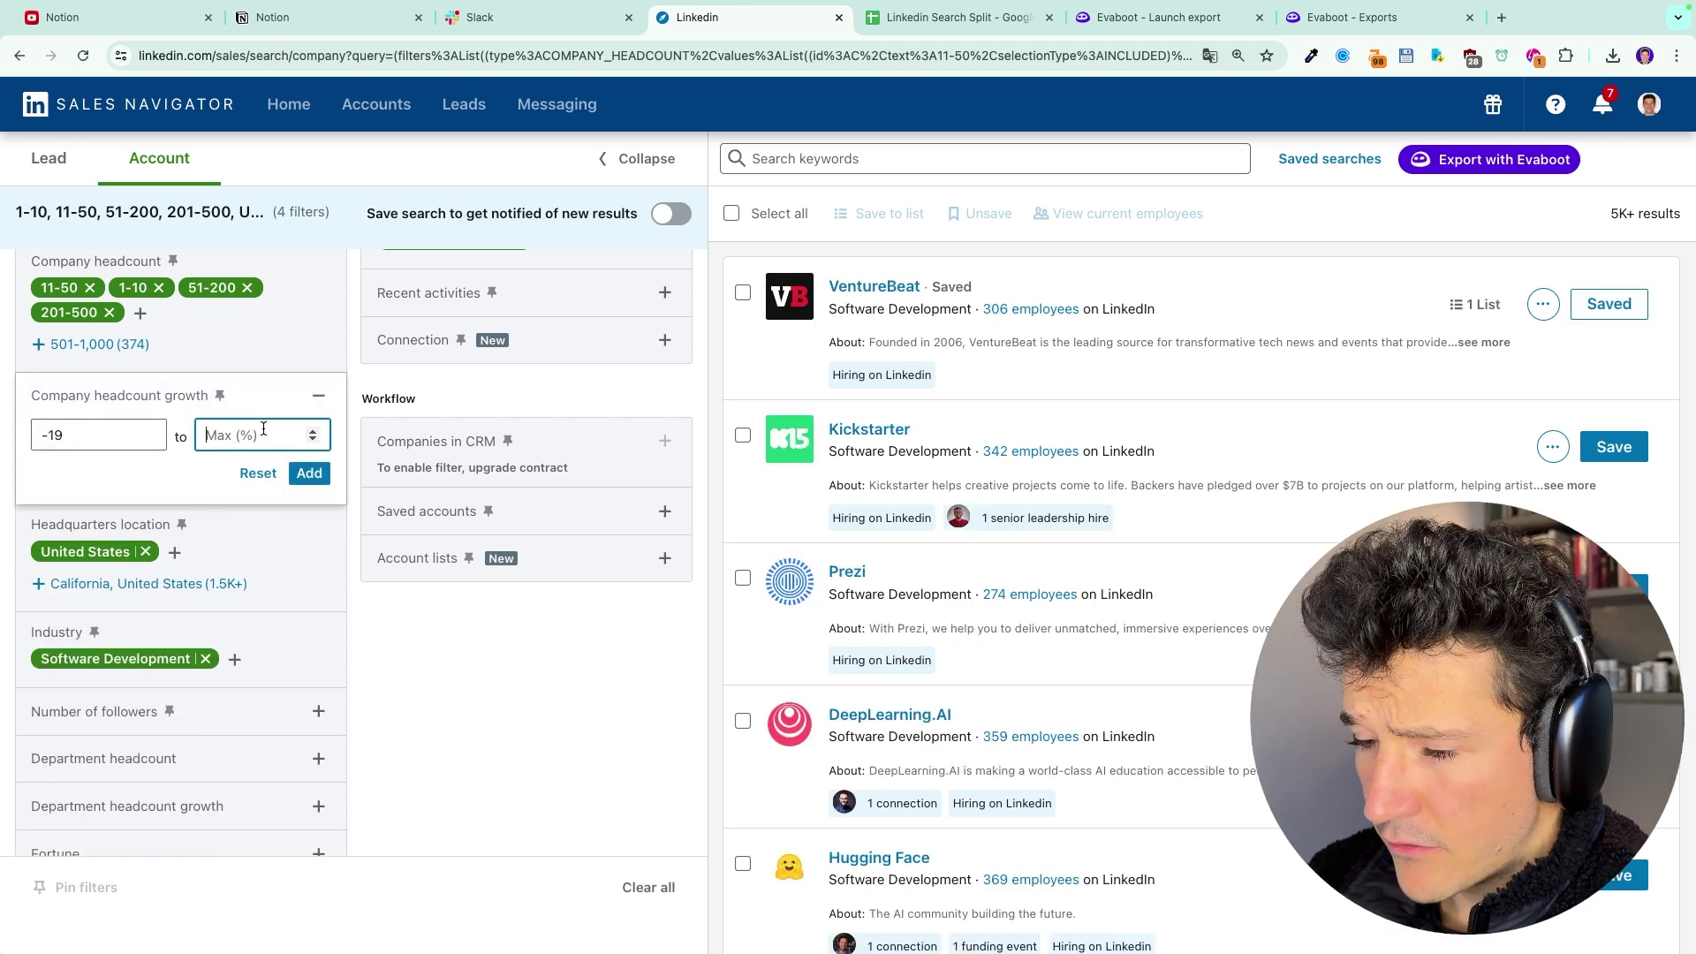
type("1")
key("BackSpace")
type("-1")
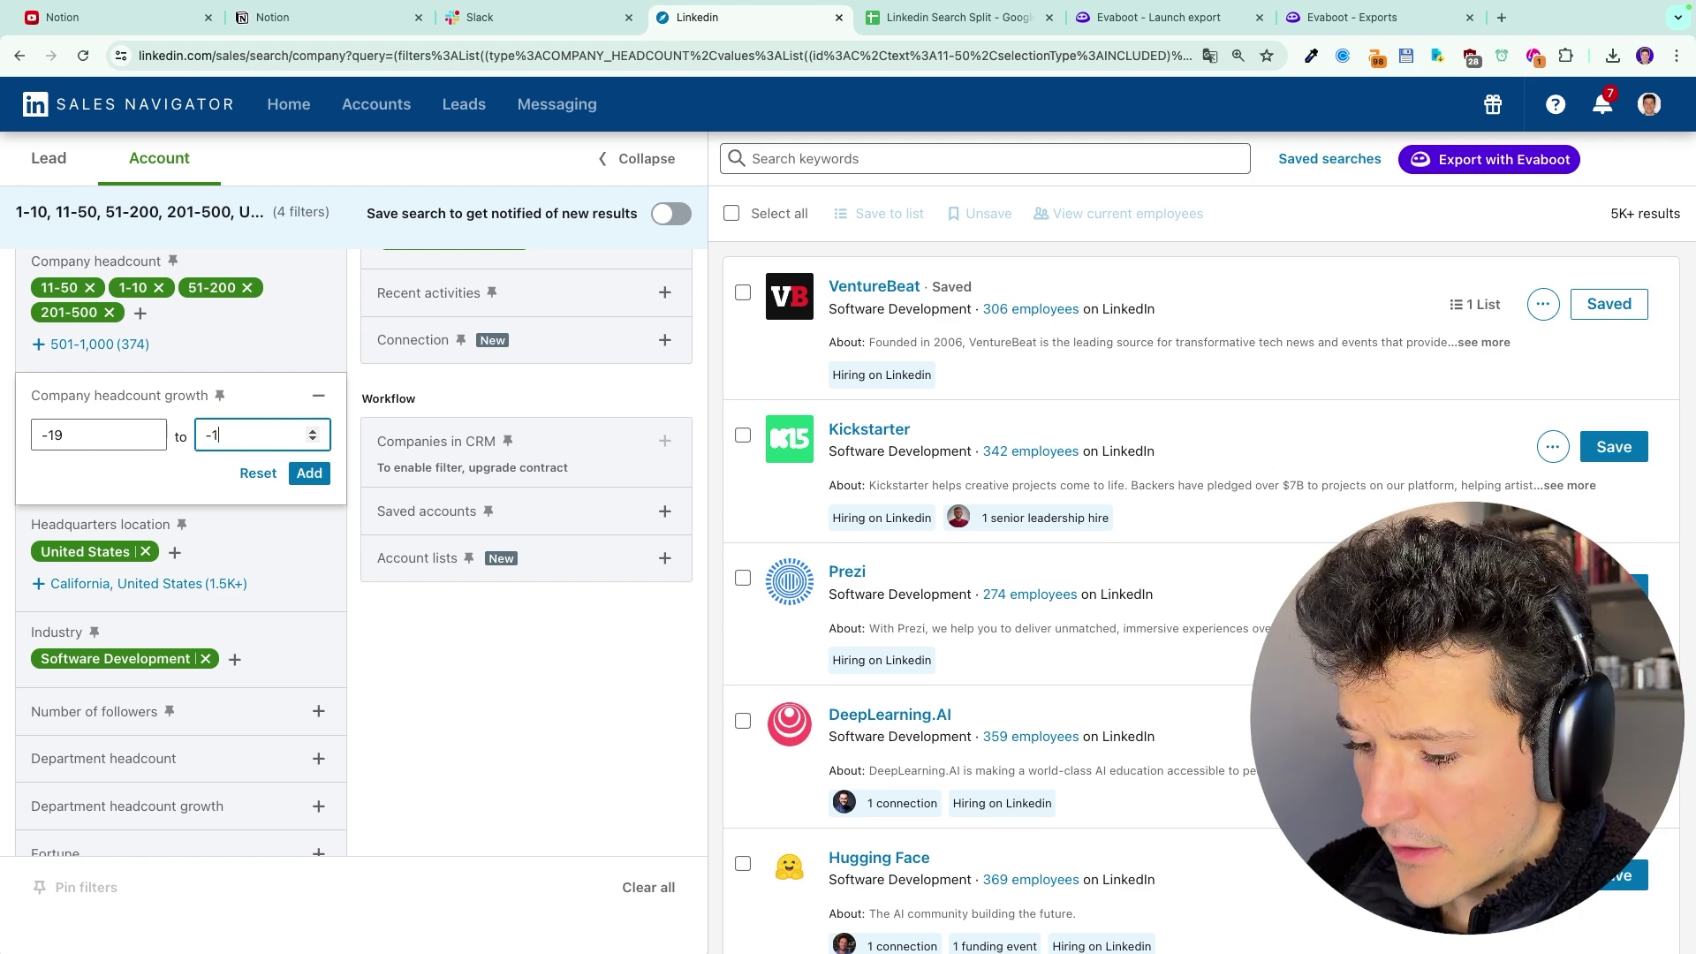
left_click(309, 475)
- Copy the -19% to -10% search URL into cell A3 of the sheet
left_click(689, 55)
key("ctrl+Tab")
double_click(82, 270)
key("ctrl+v")
left_click(295, 458)
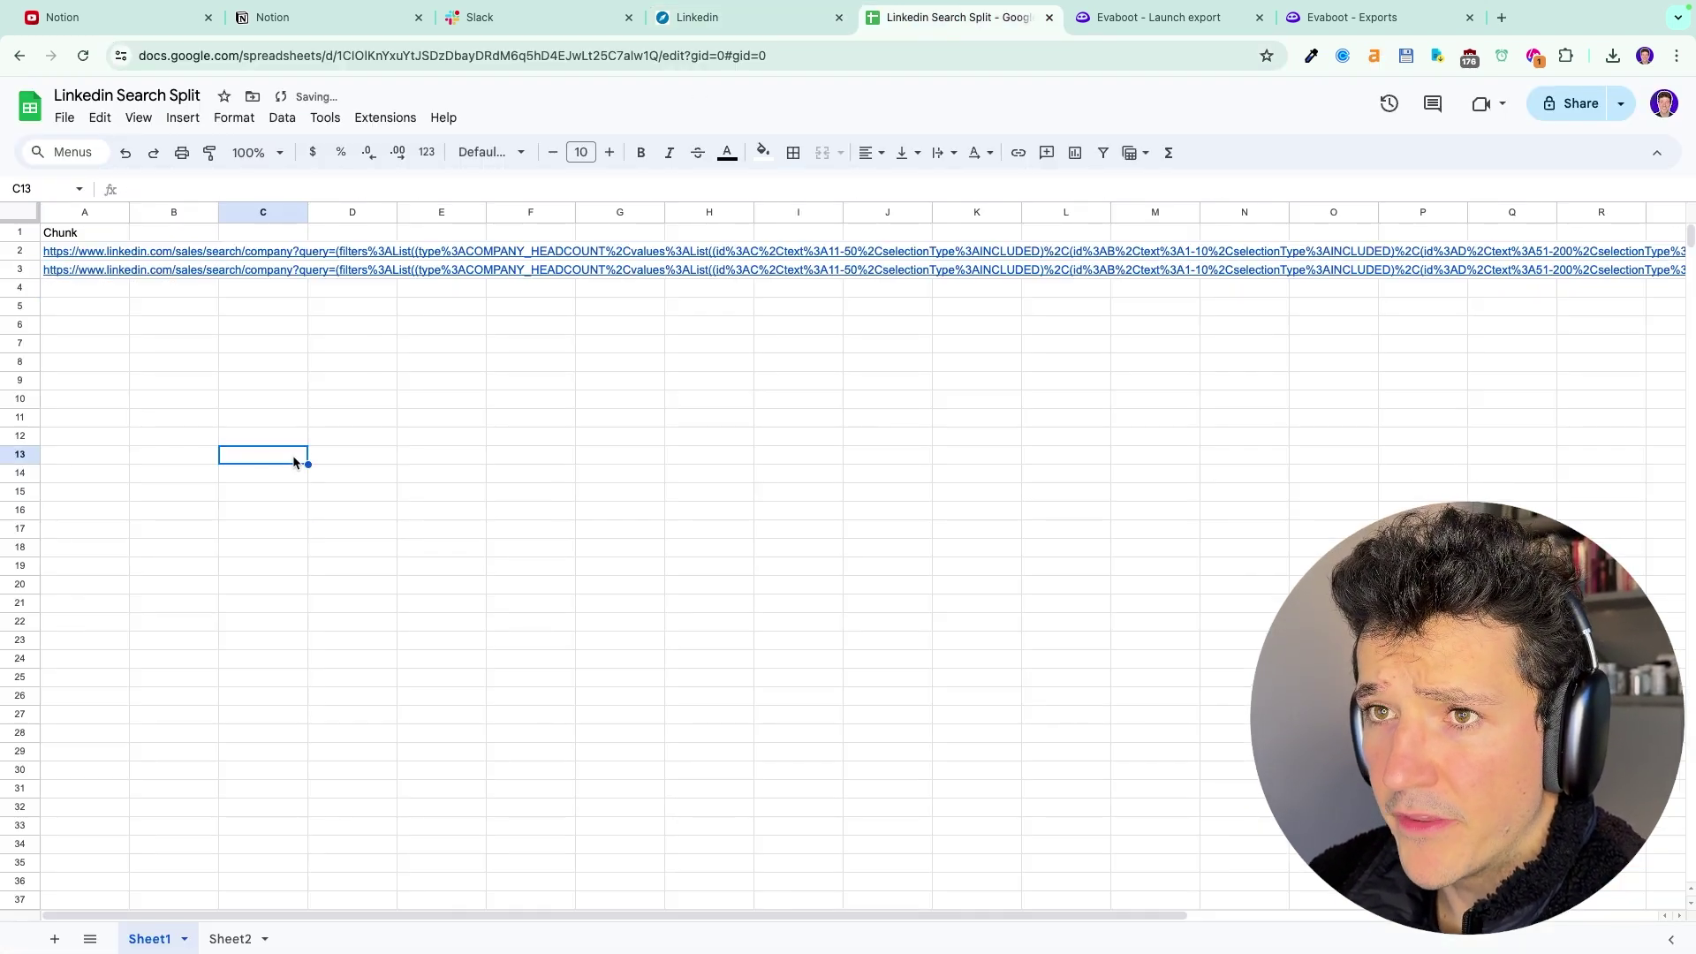
left_click(755, 19)
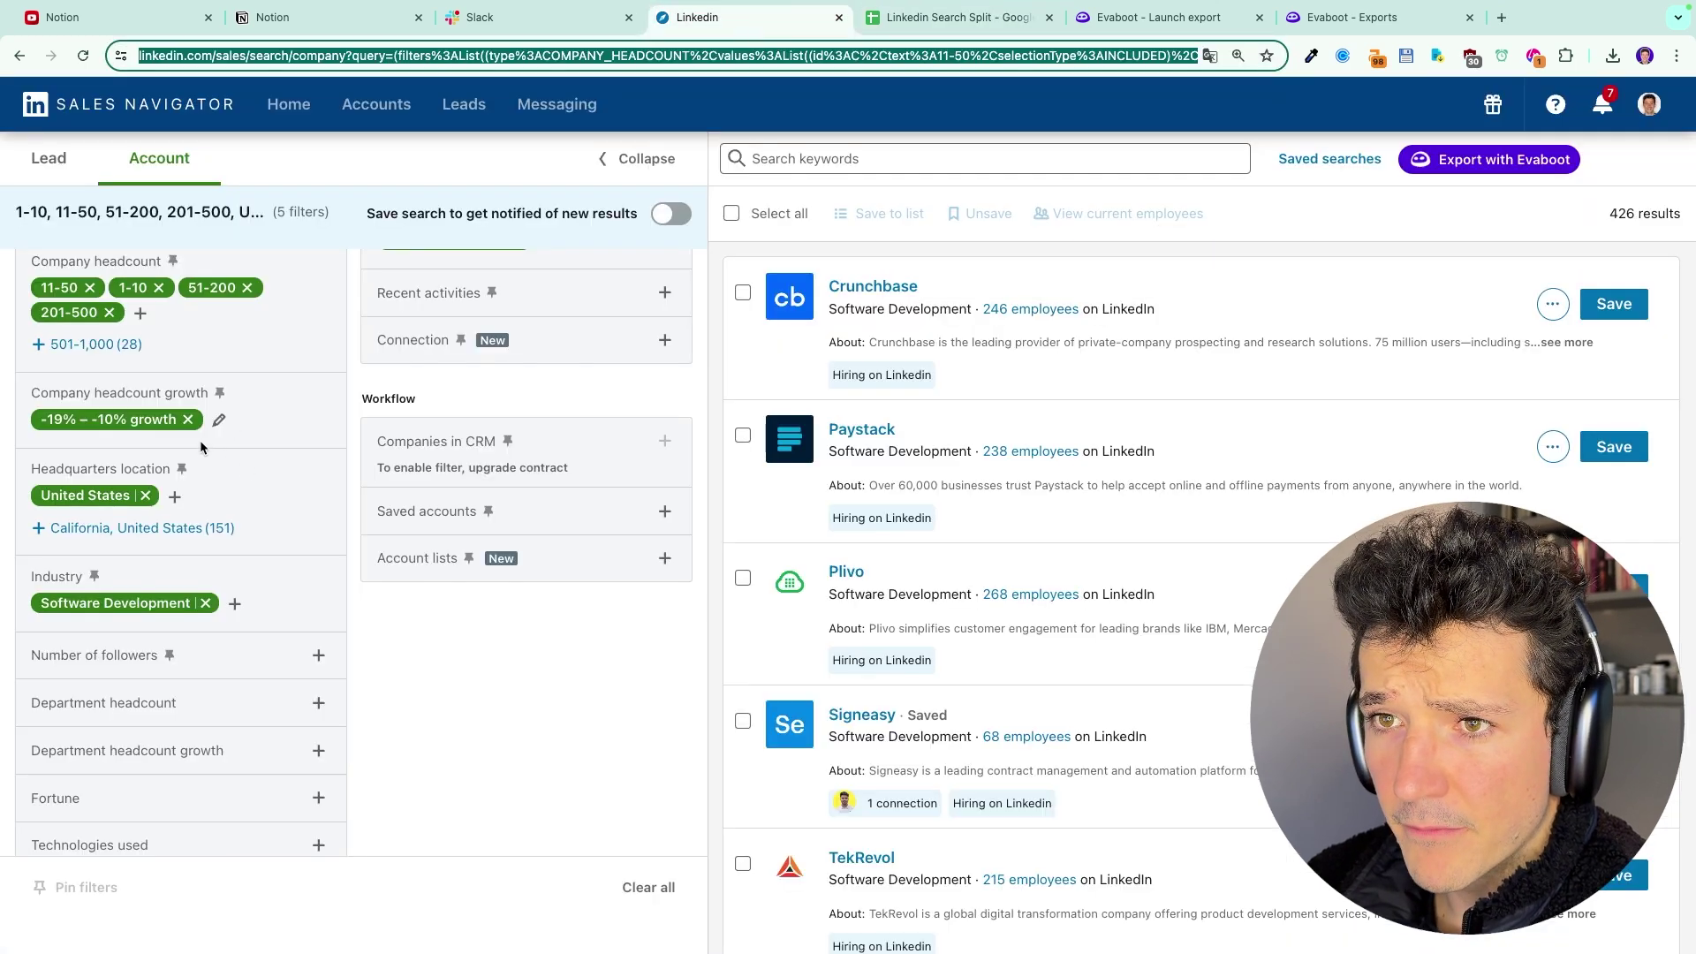
- Swap the -19% to -10% growth filter for a -9% to 0% range
left_click(188, 419)
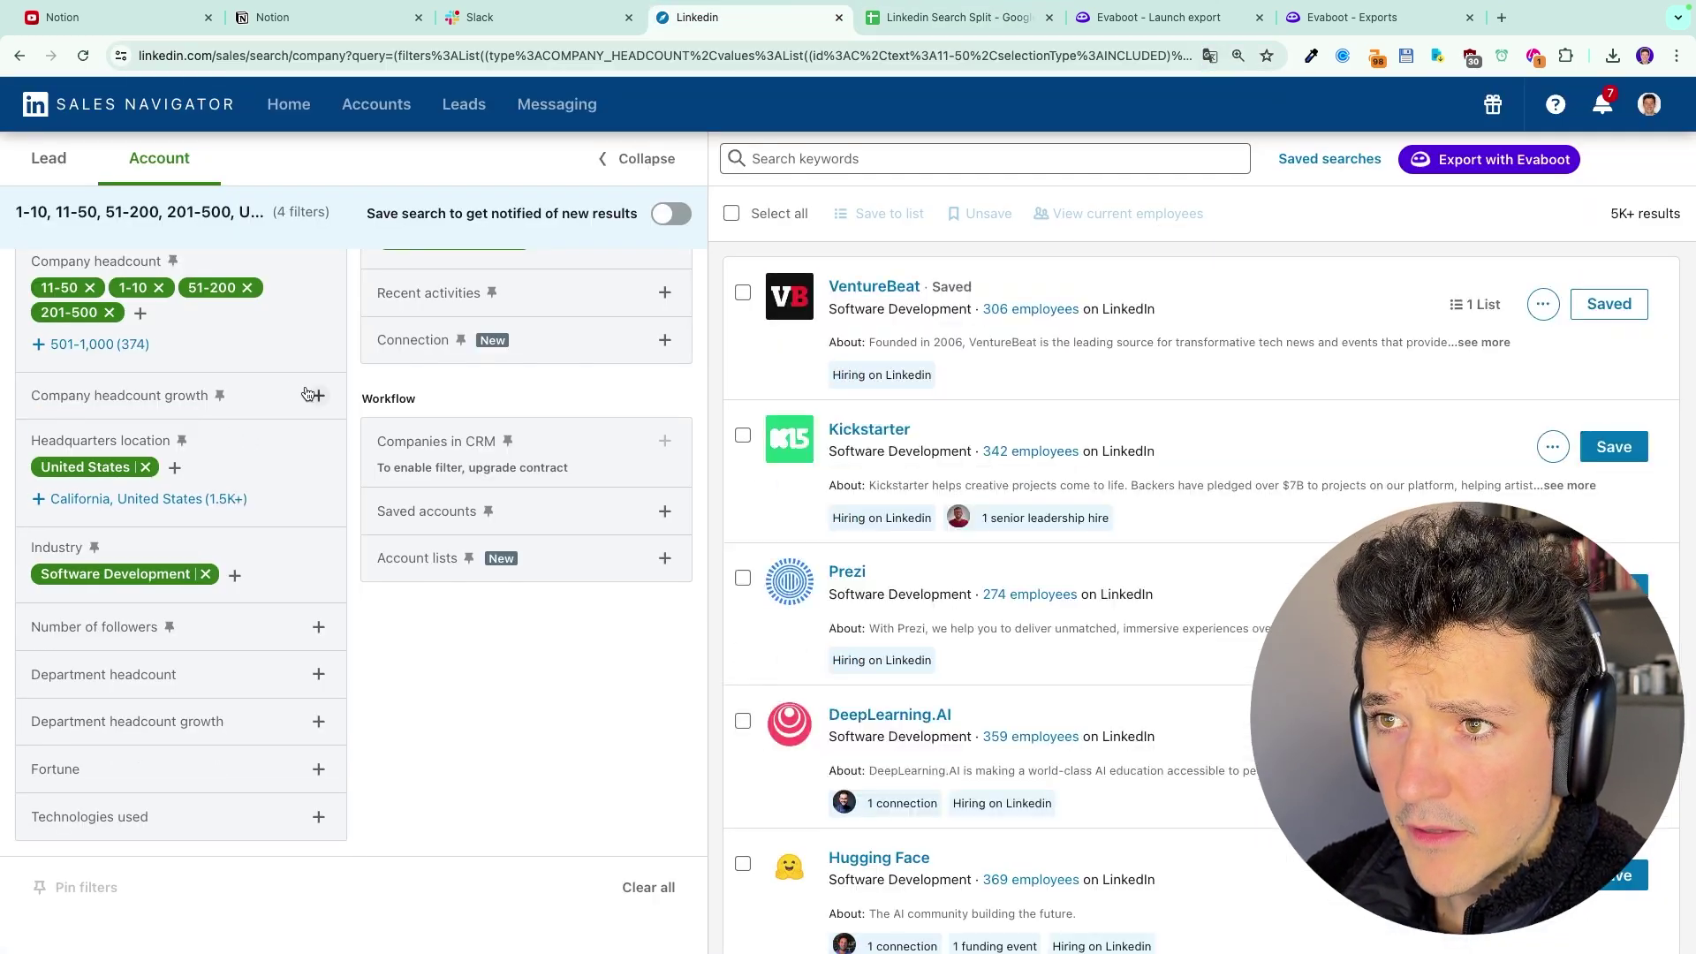
left_click(60, 404)
type("-9")
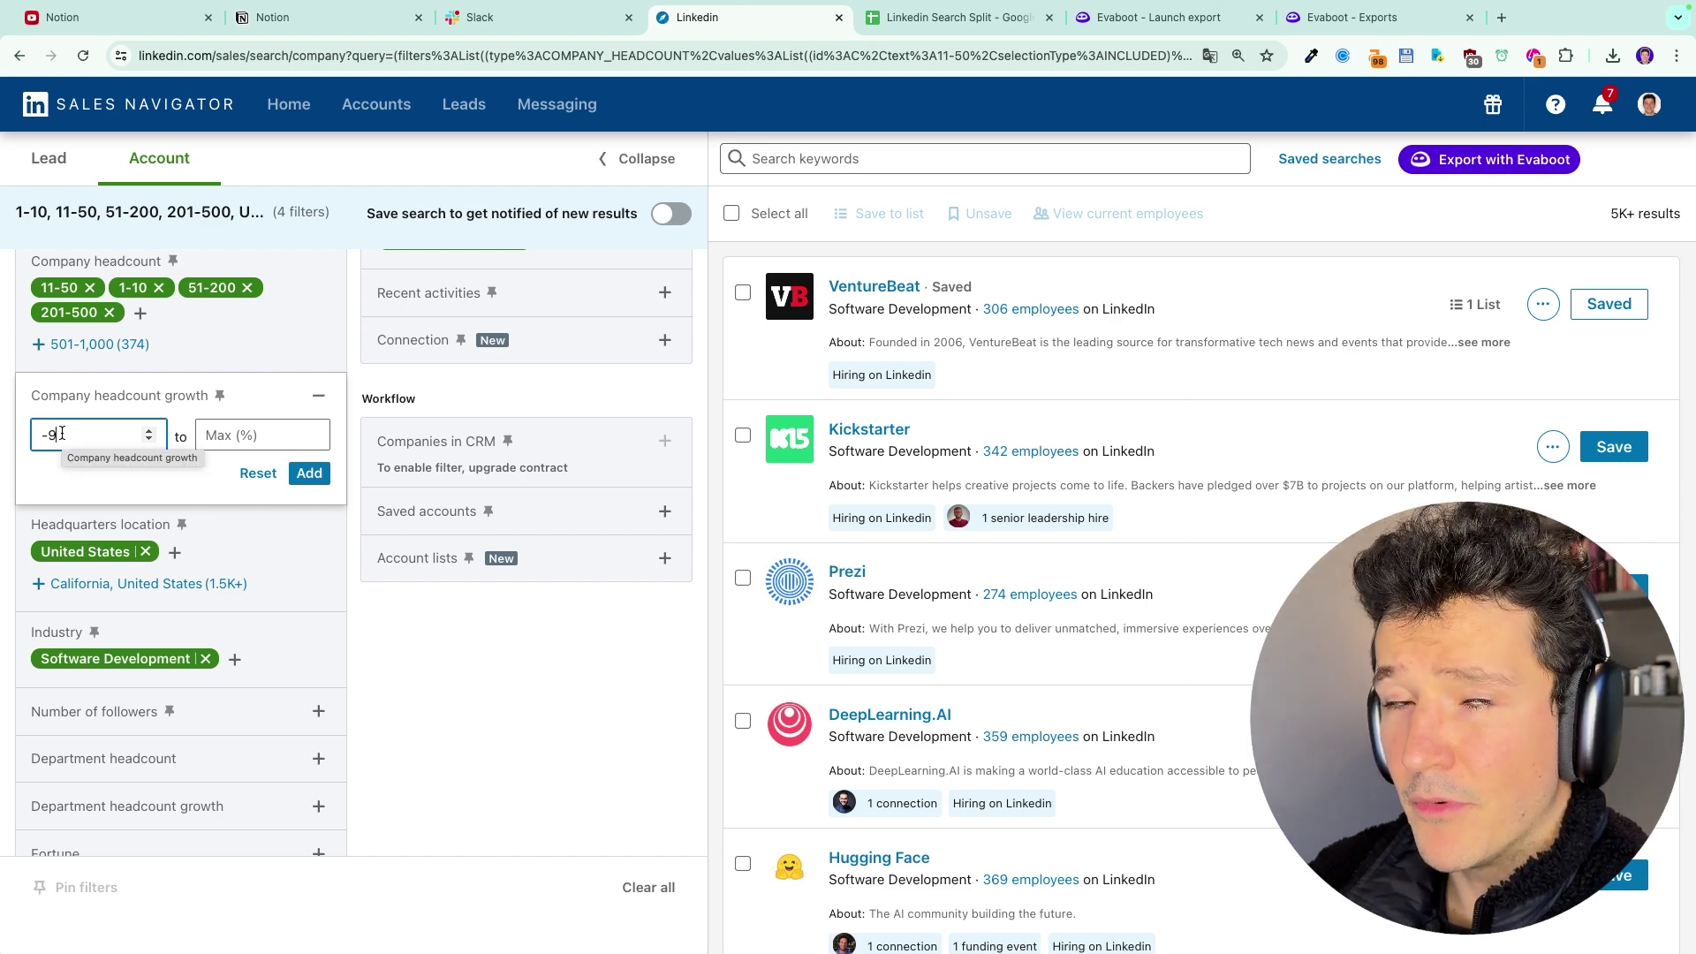
key("Tab")
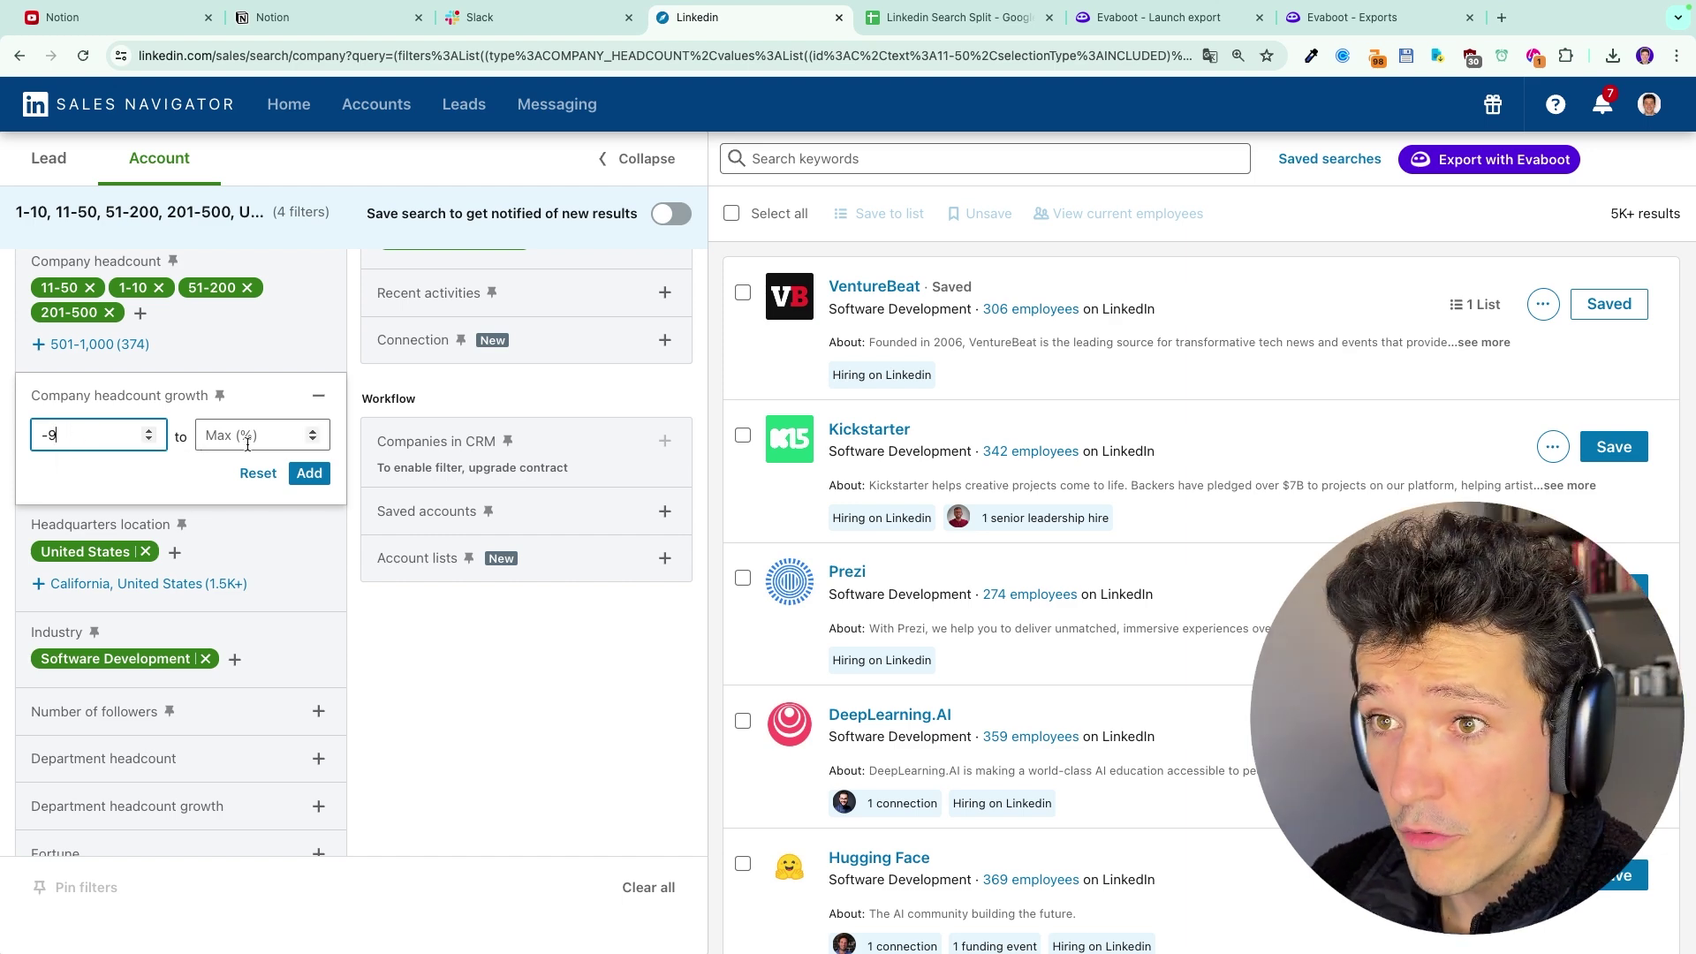
type("0")
left_click(310, 473)
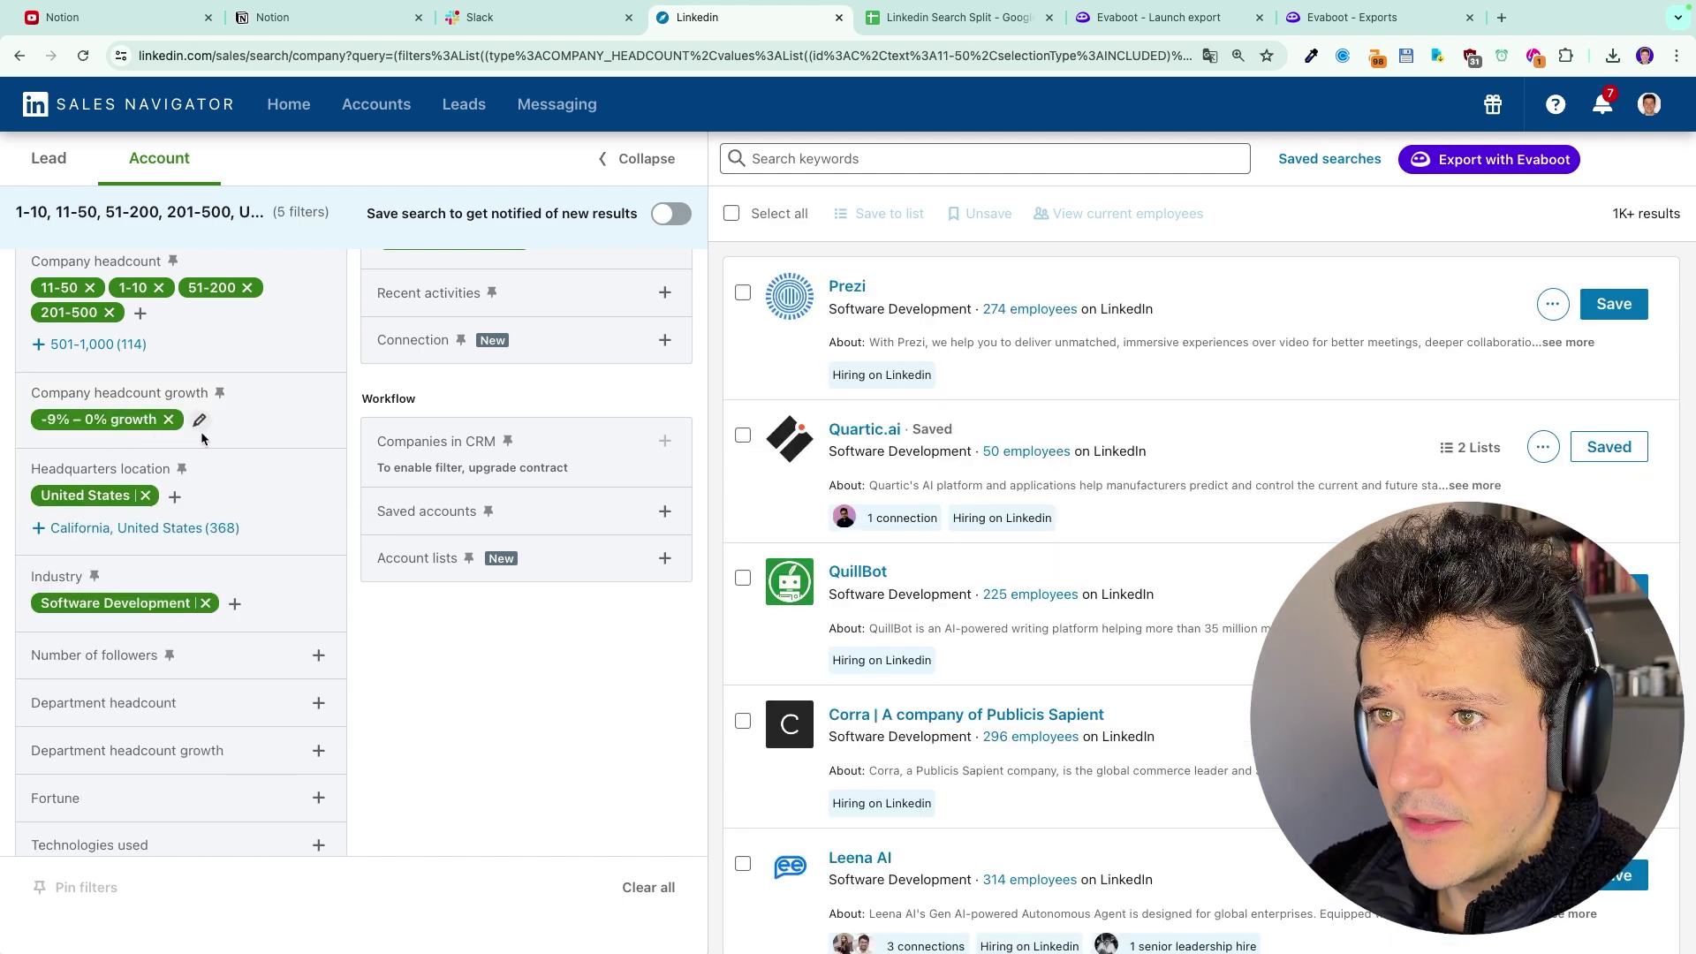
- Narrow the headcount growth range to -9% to -3%, giving 606 results
left_click(168, 422)
left_click(317, 396)
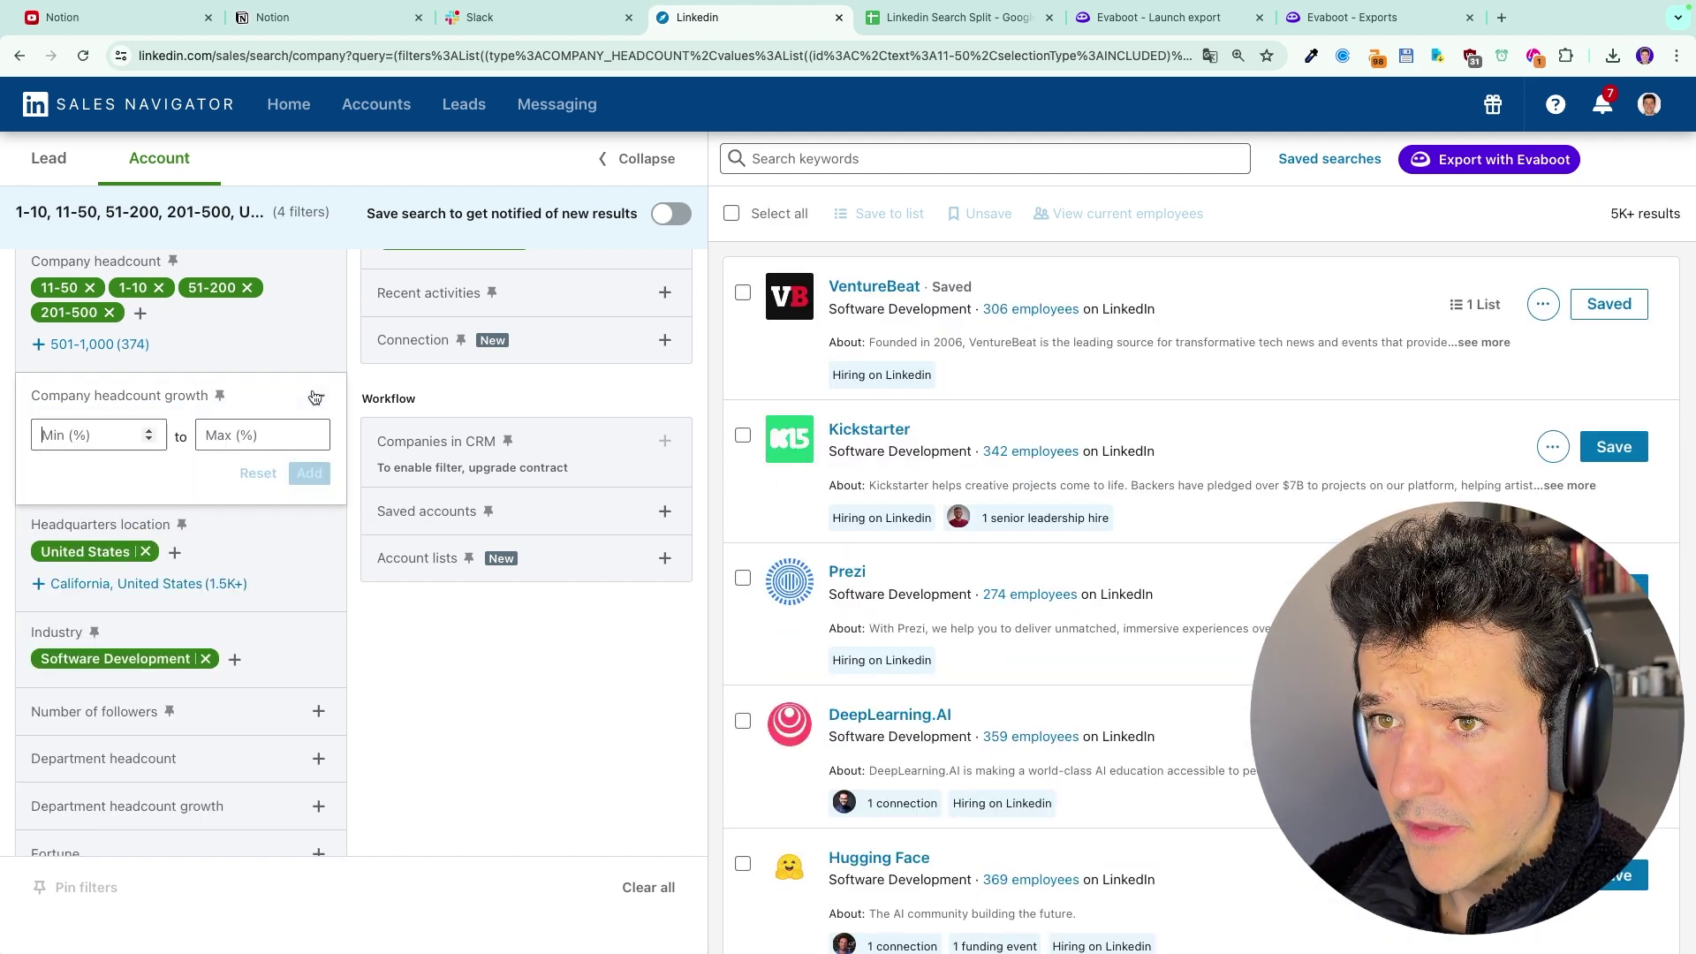
type("-")
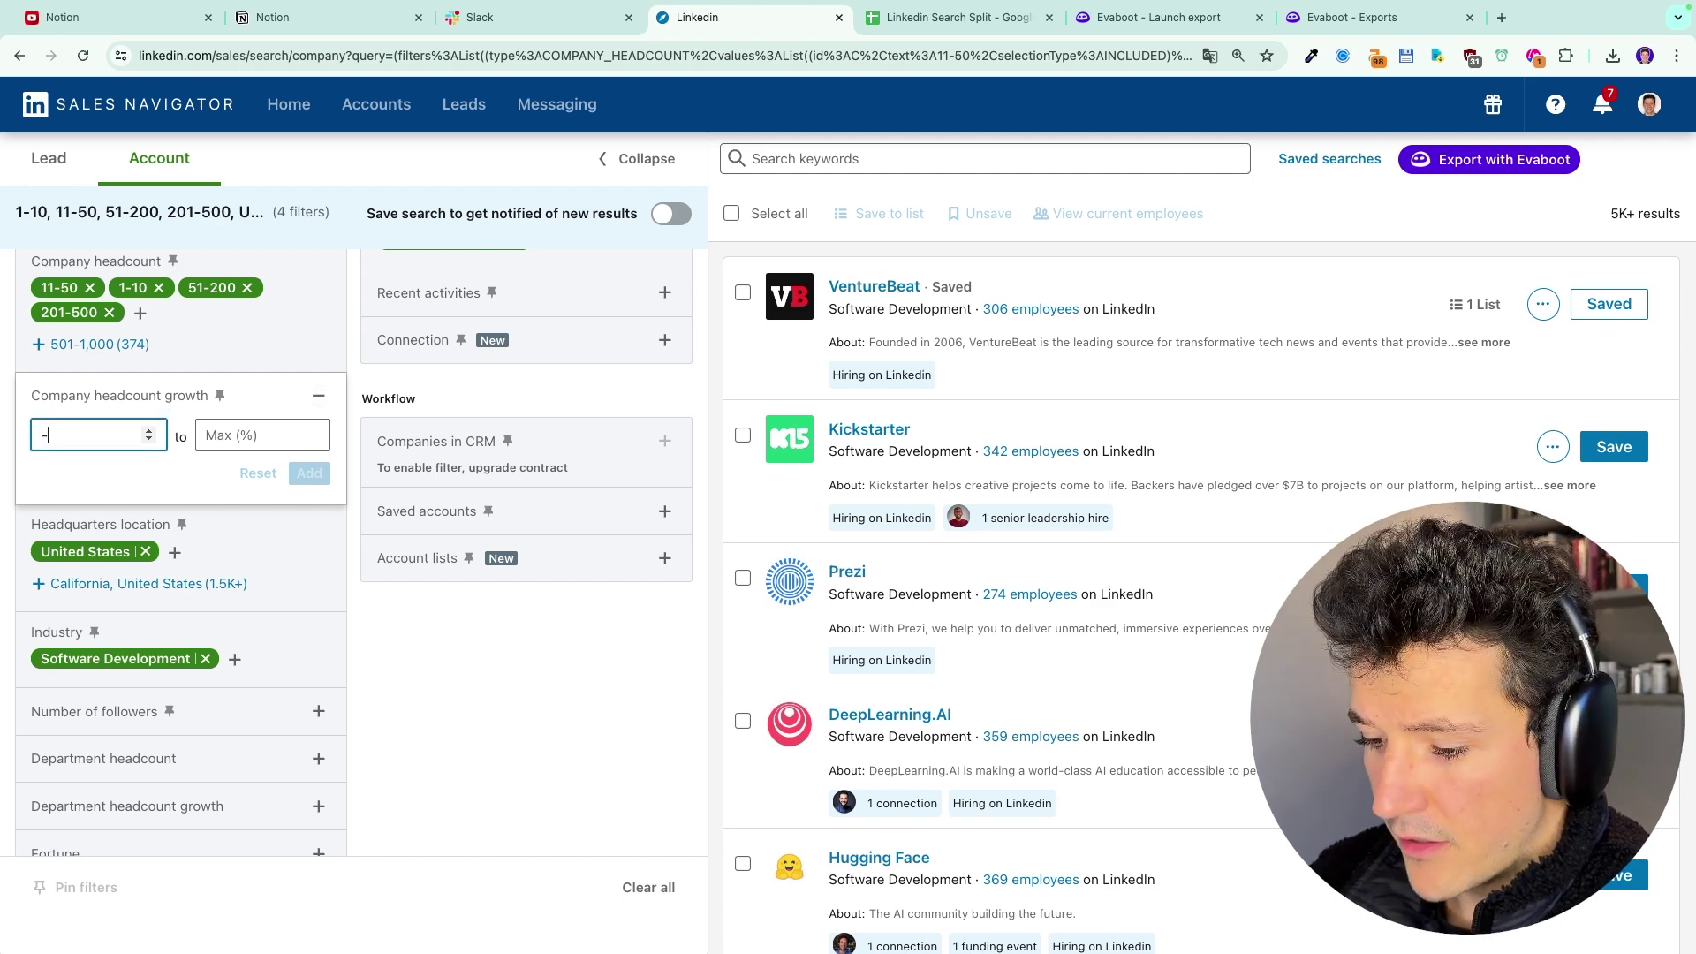
type("9")
left_click(258, 427)
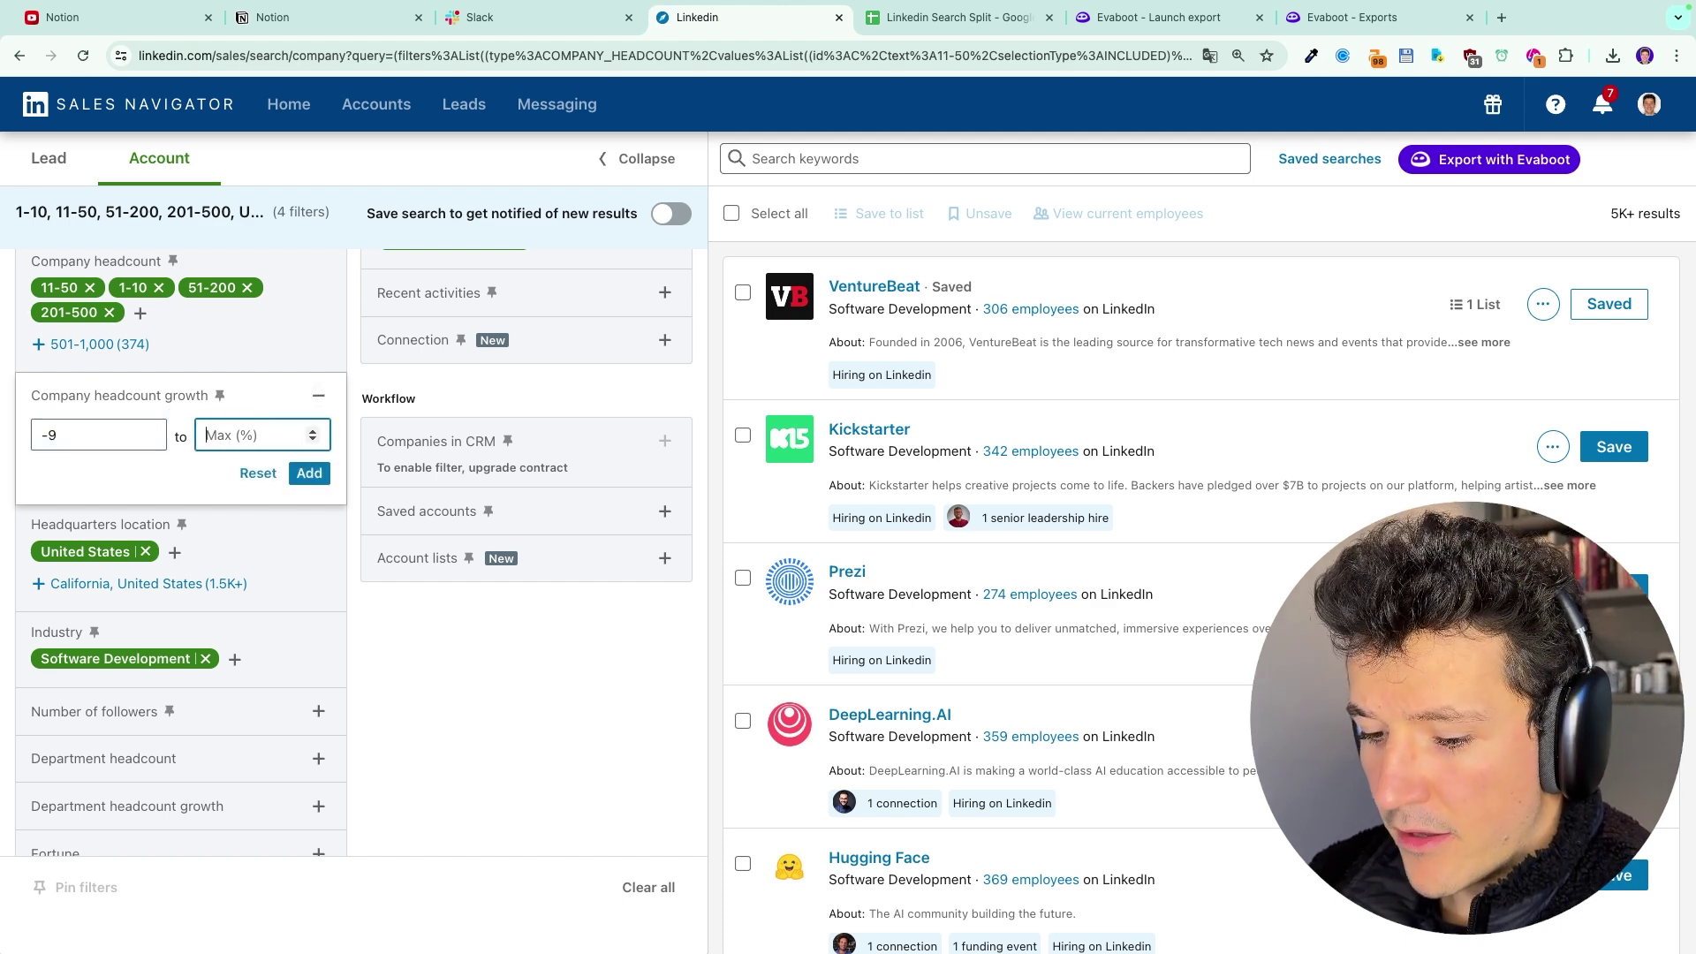
type("-3")
key("Return")
- Copy the -9% to -3% search URL and select cell A4 in the sheet
left_click(1087, 56)
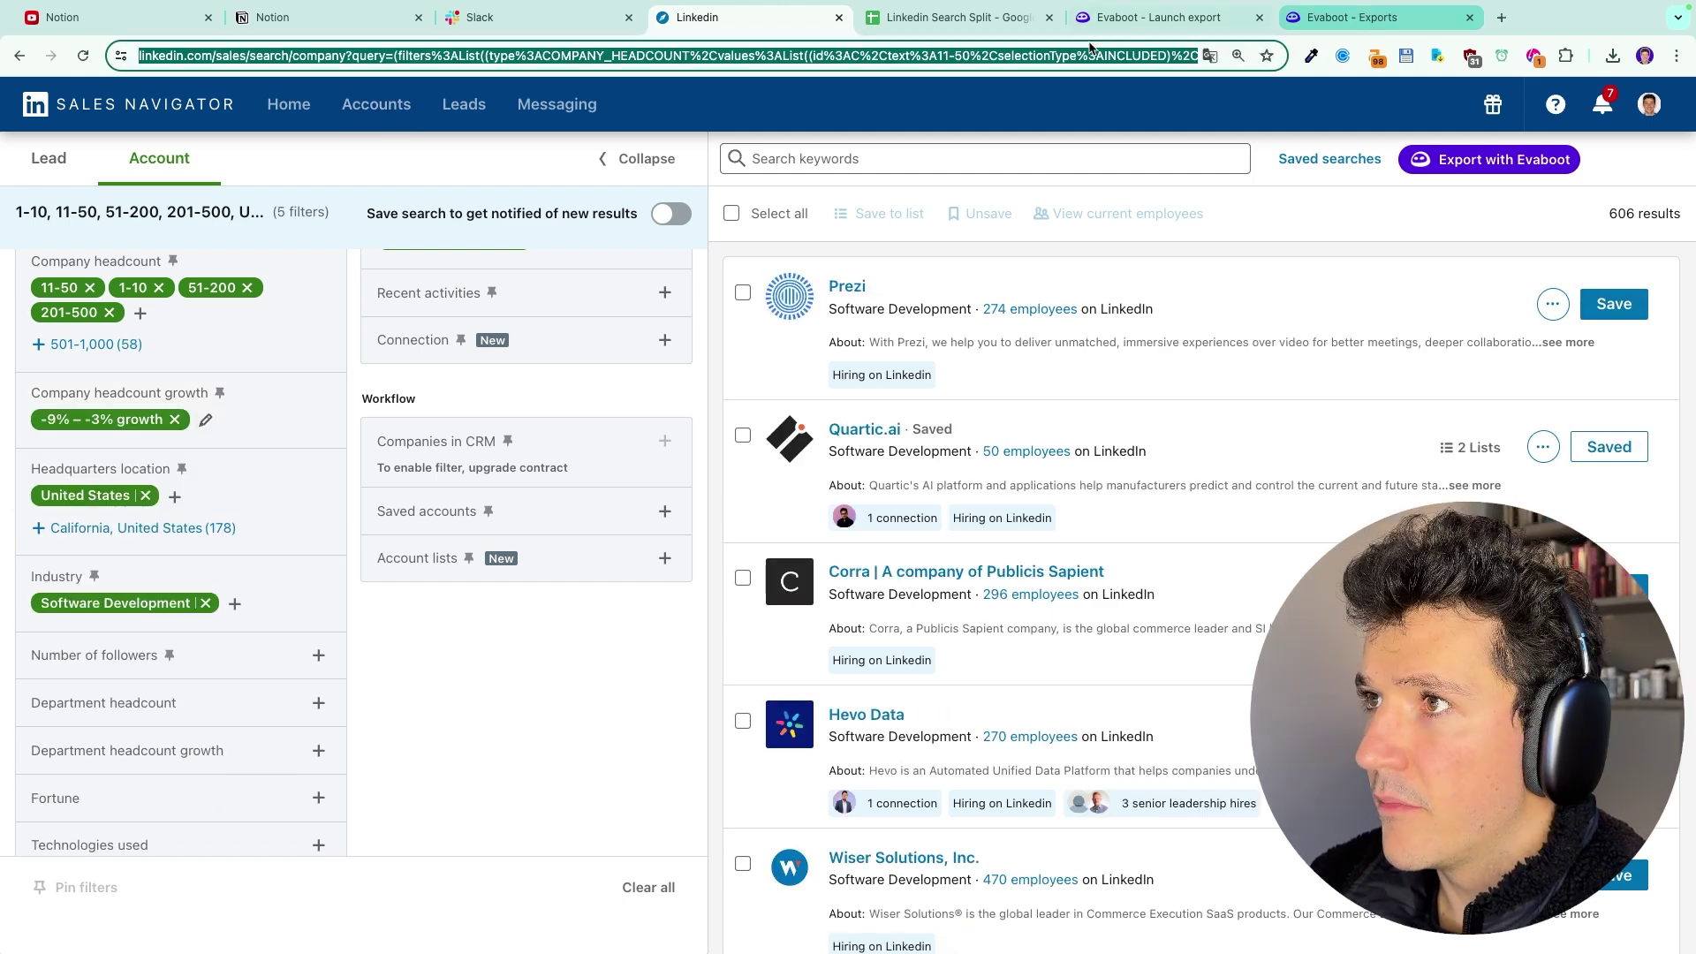
left_click(995, 21)
left_click(102, 291)
- Paste the -9% to -3% URL into A4, then clear that growth filter
key("ctrl+v")
left_click(530, 454)
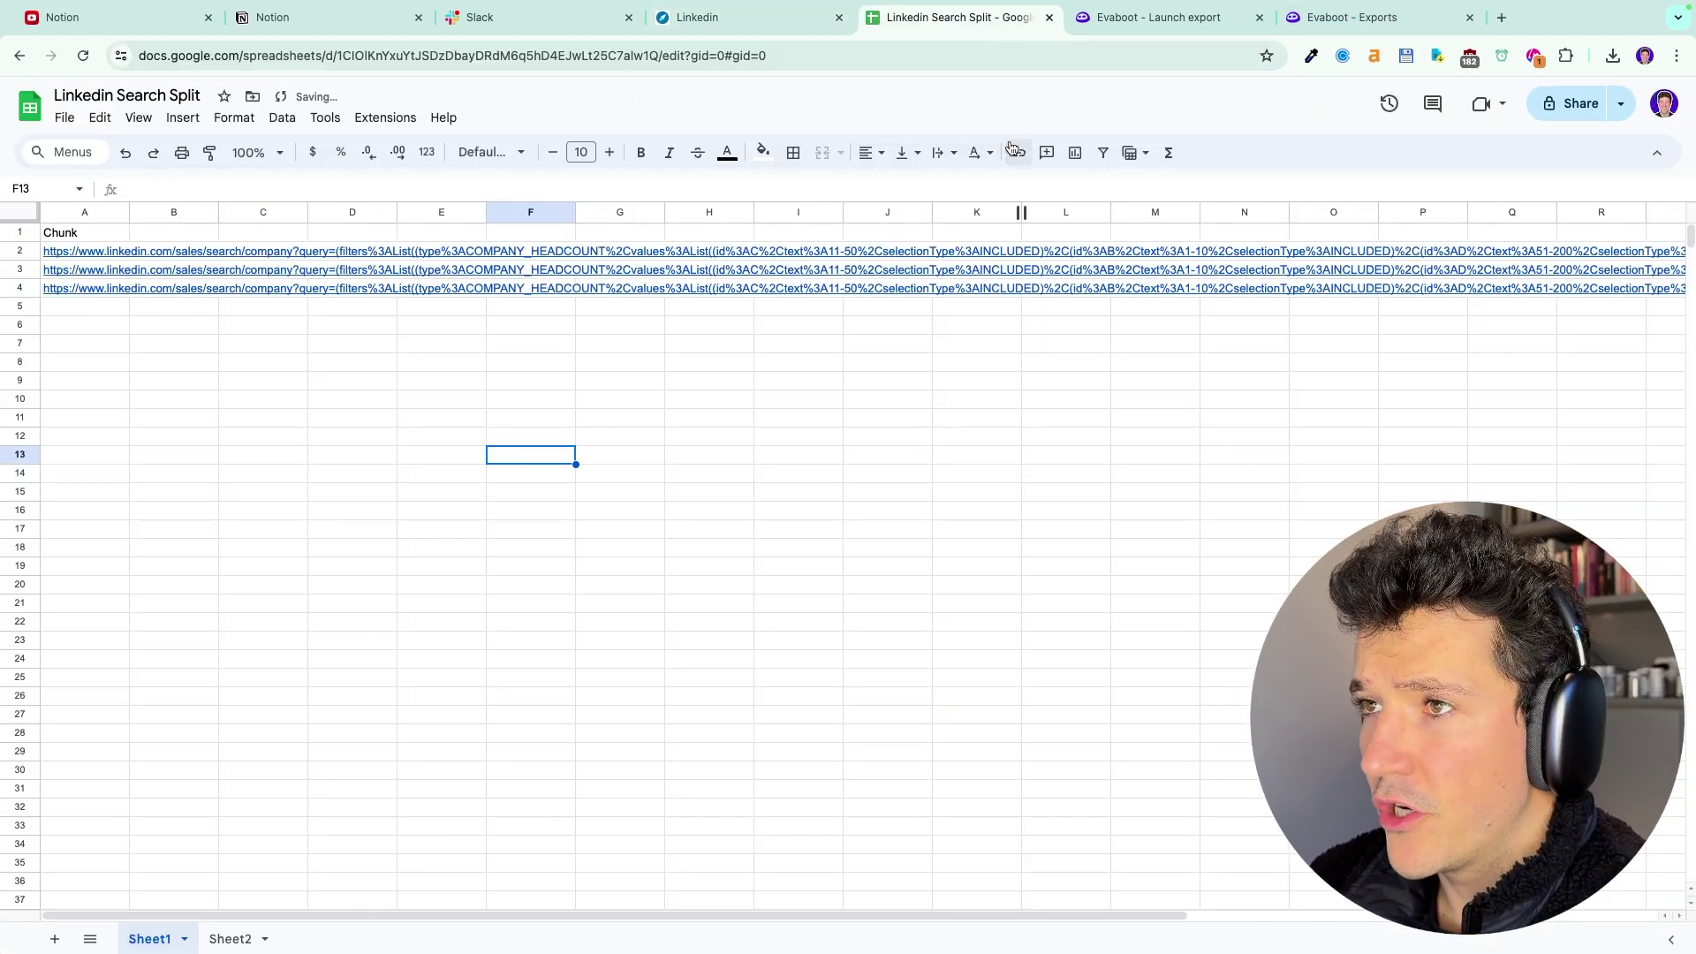
left_click(707, 17)
left_click(175, 420)
- Apply a -2% to 0% company headcount growth range
left_click(318, 393)
left_click(88, 434)
type("-2")
left_click(230, 437)
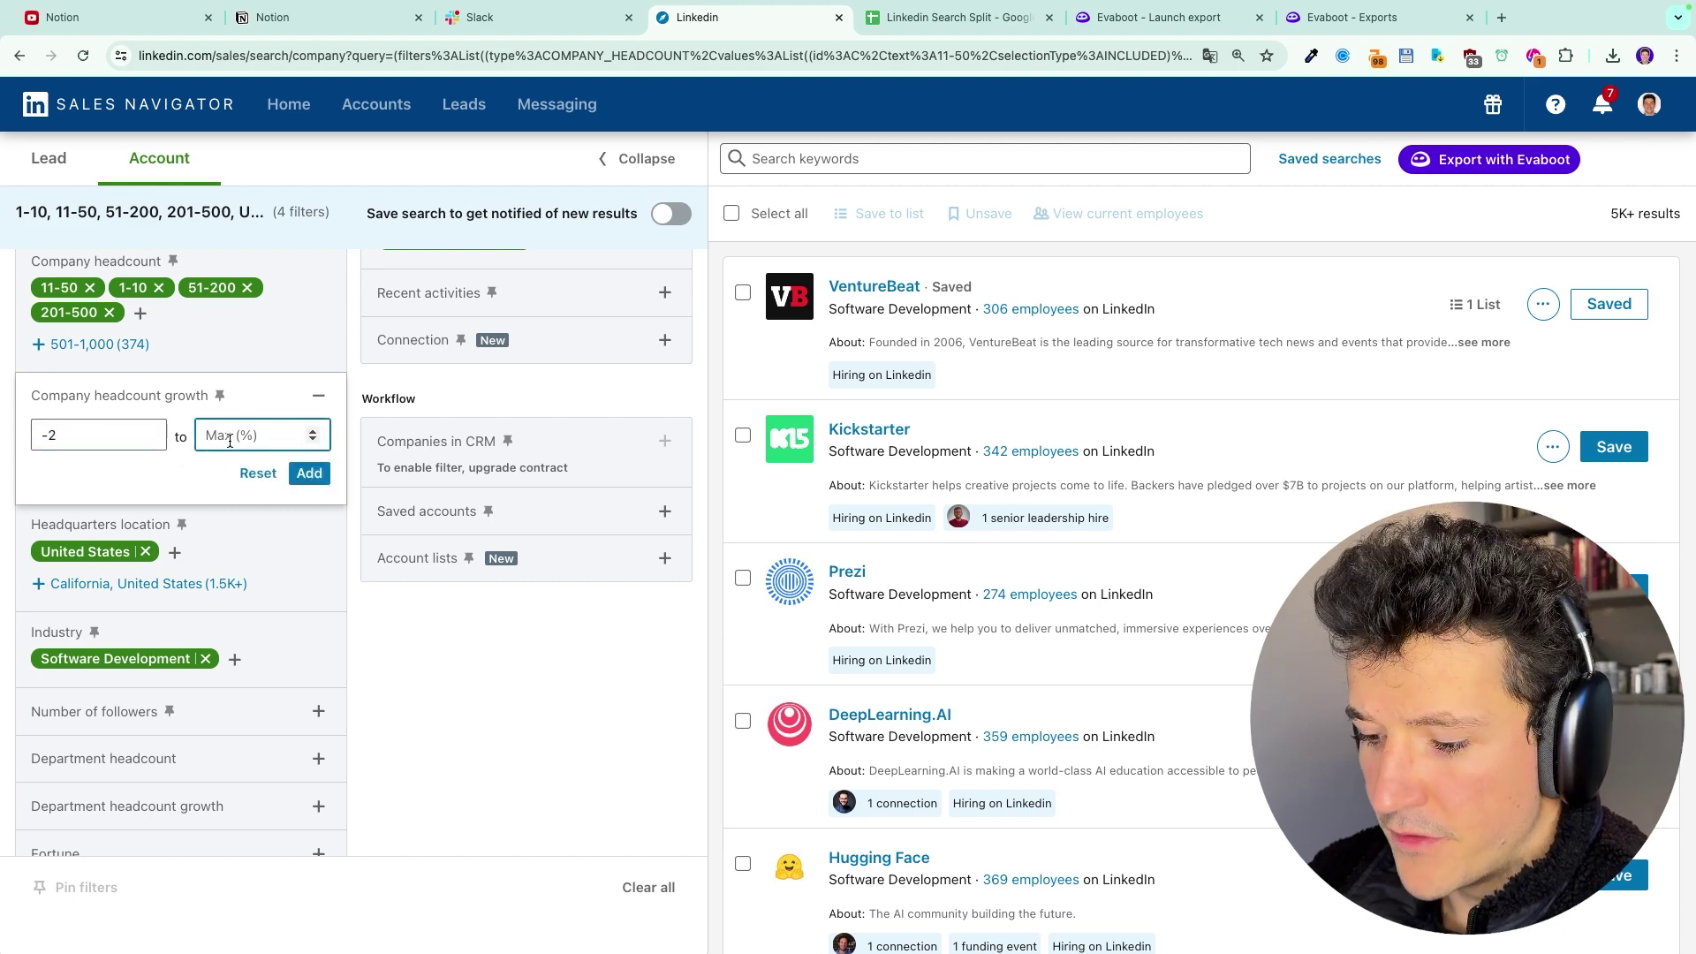
left_click(316, 478)
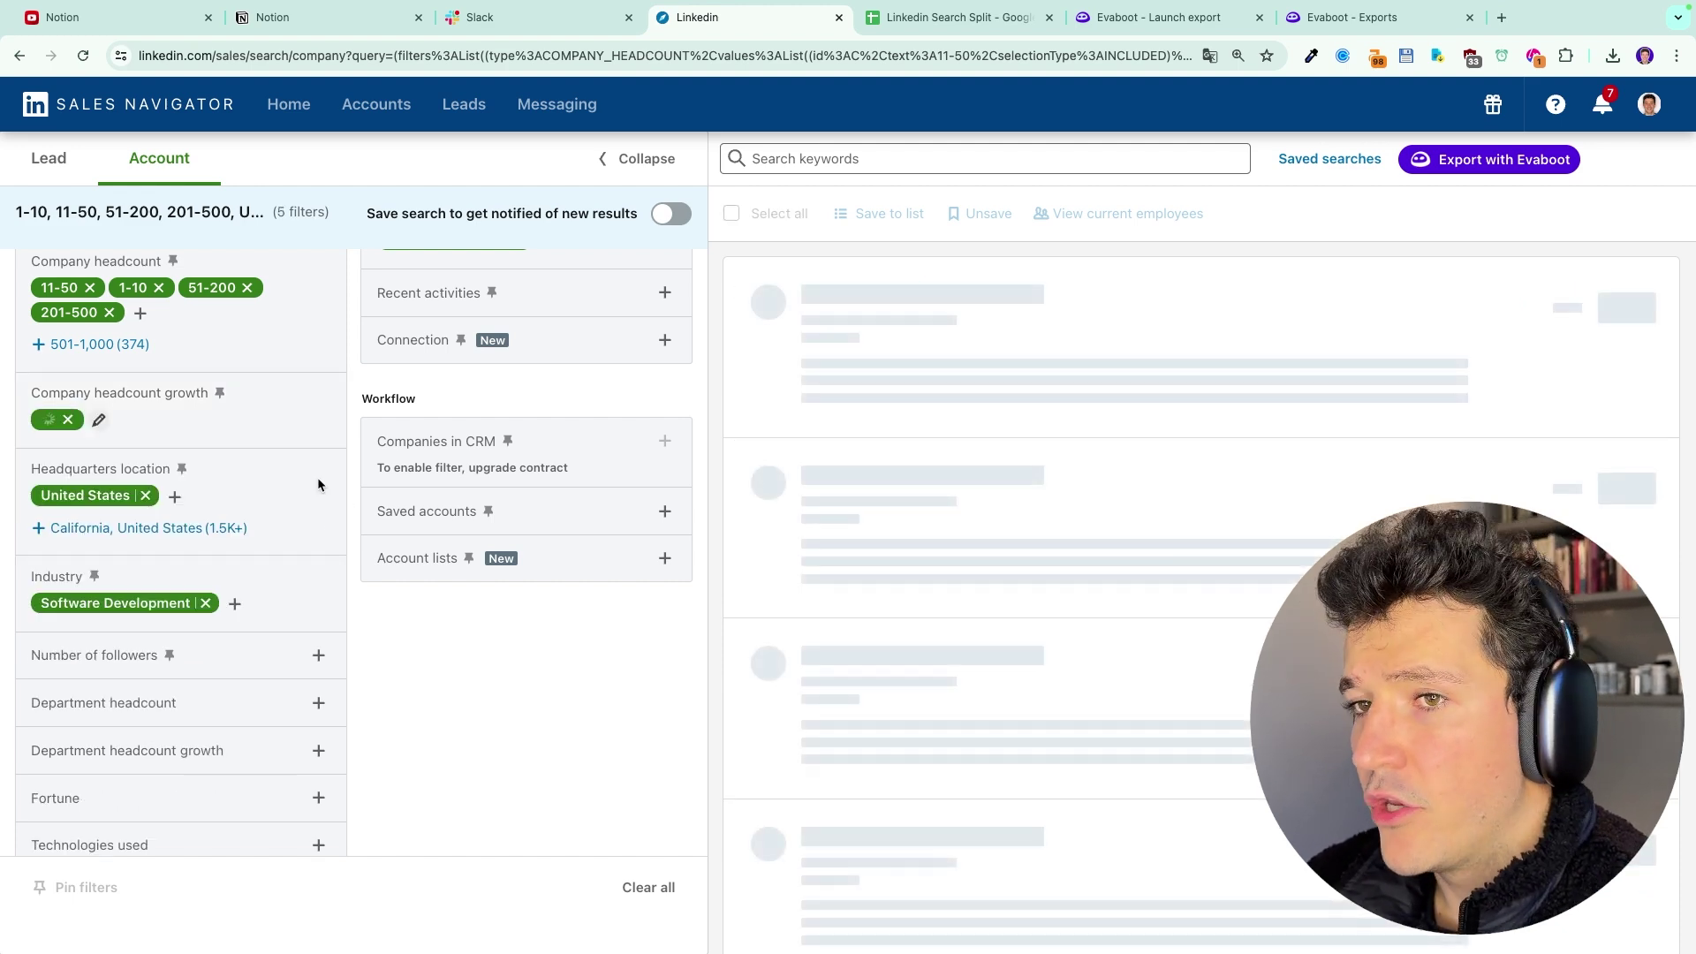
- Copy the -2% to 0% search URL for cell A5, then remove that growth filter
key("super+l")
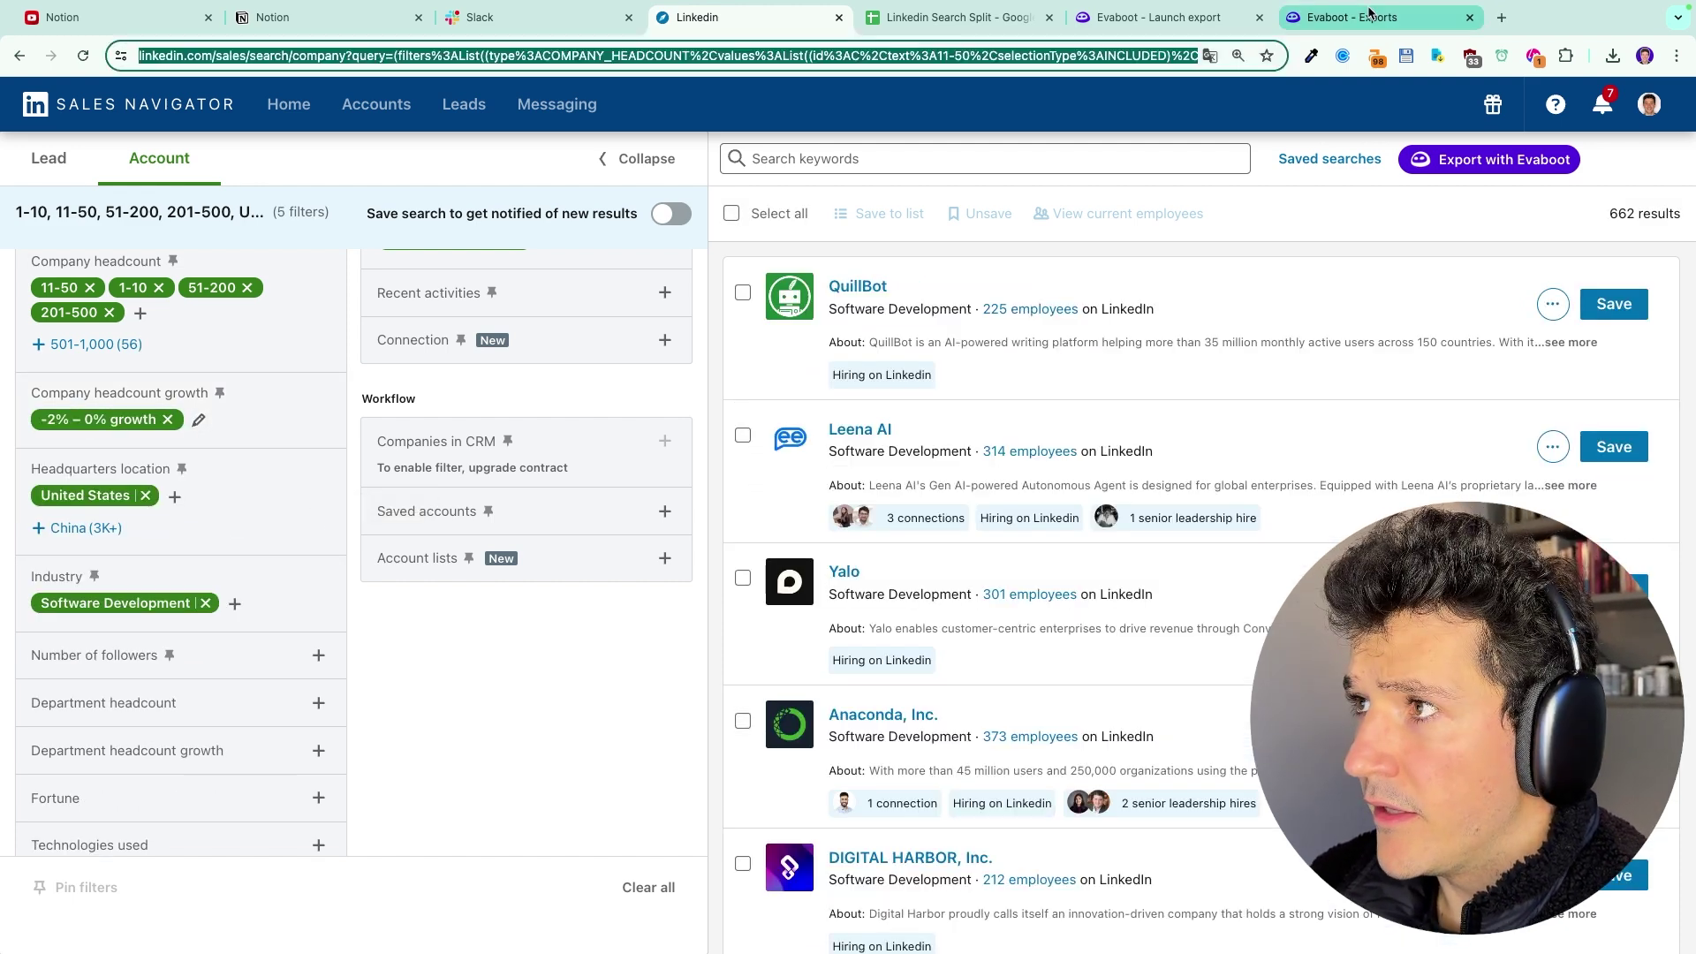
left_click(959, 17)
left_click(83, 309)
left_click(760, 18)
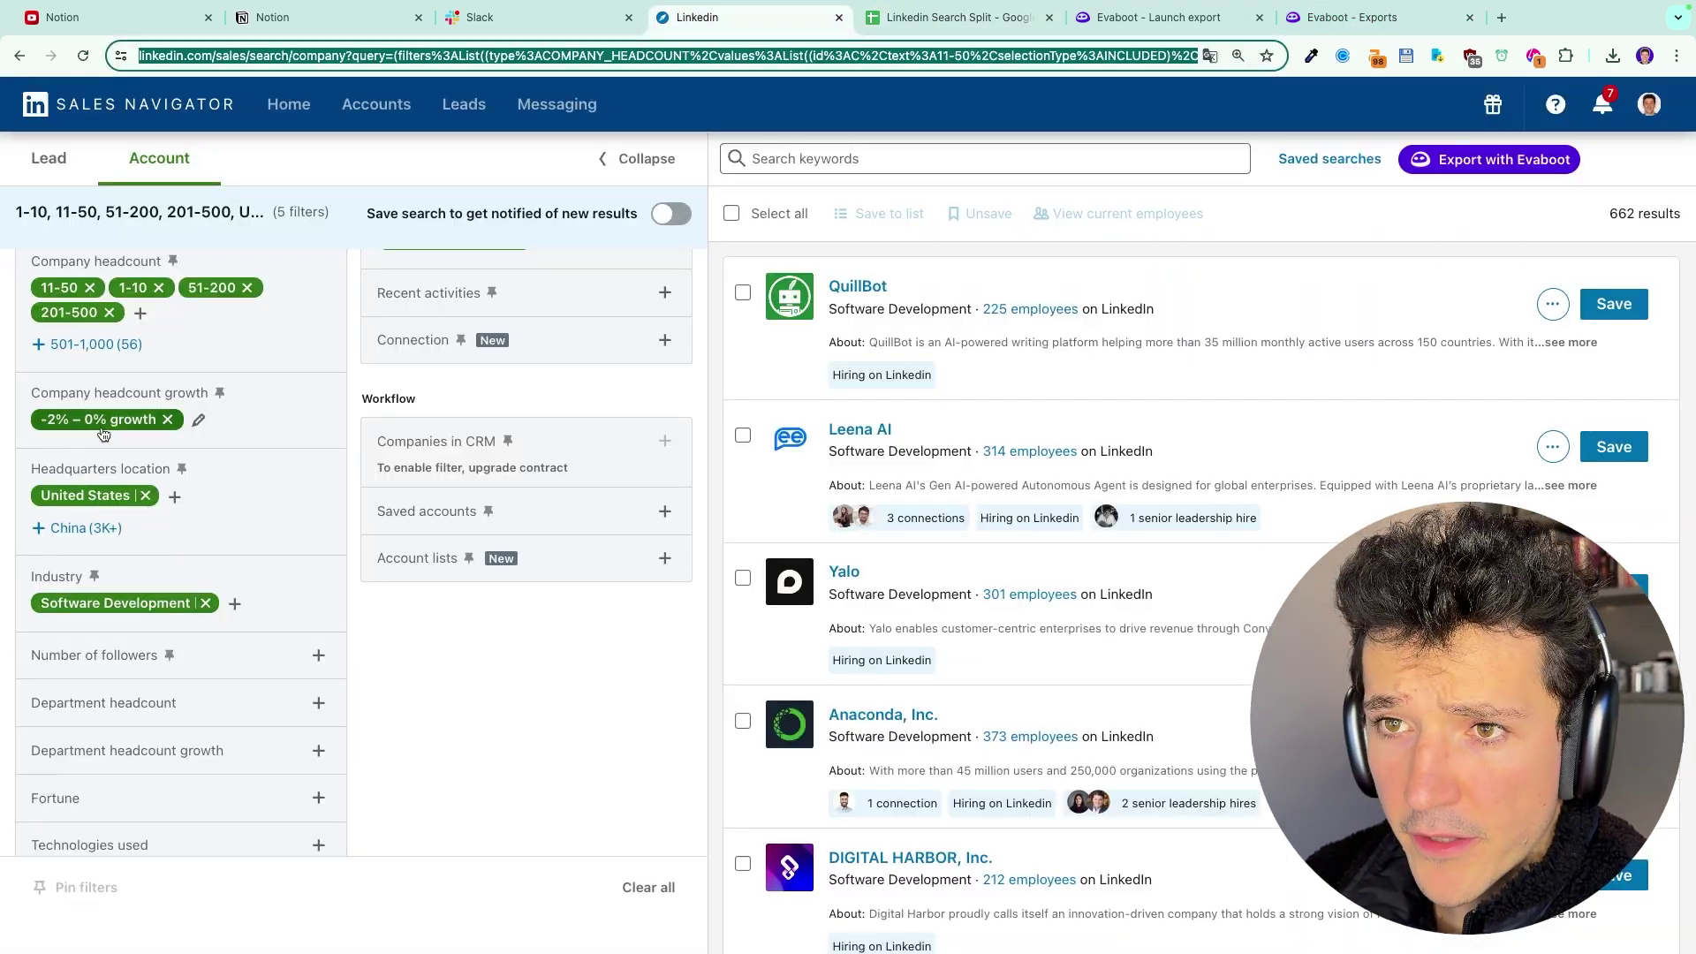
left_click(167, 419)
- Set the headcount growth range to 1% to 7%, giving 822 results
left_click(318, 395)
type("2")
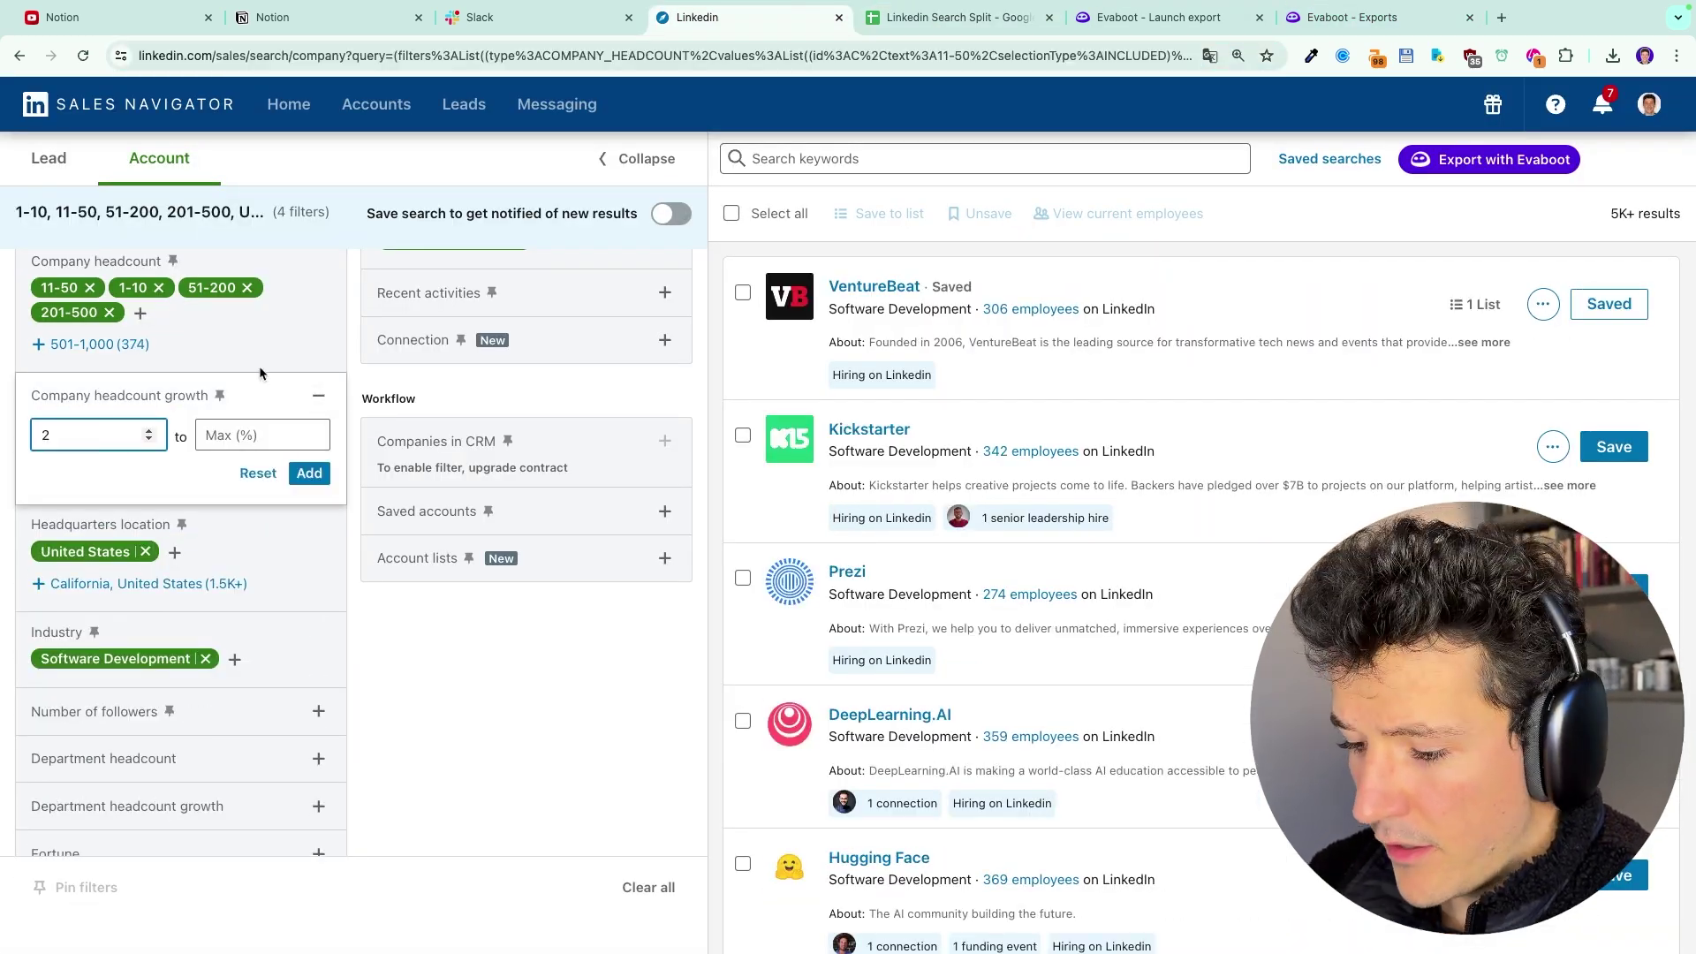
key("BackSpace")
type("1")
key("Tab")
type("100")
left_click(306, 474)
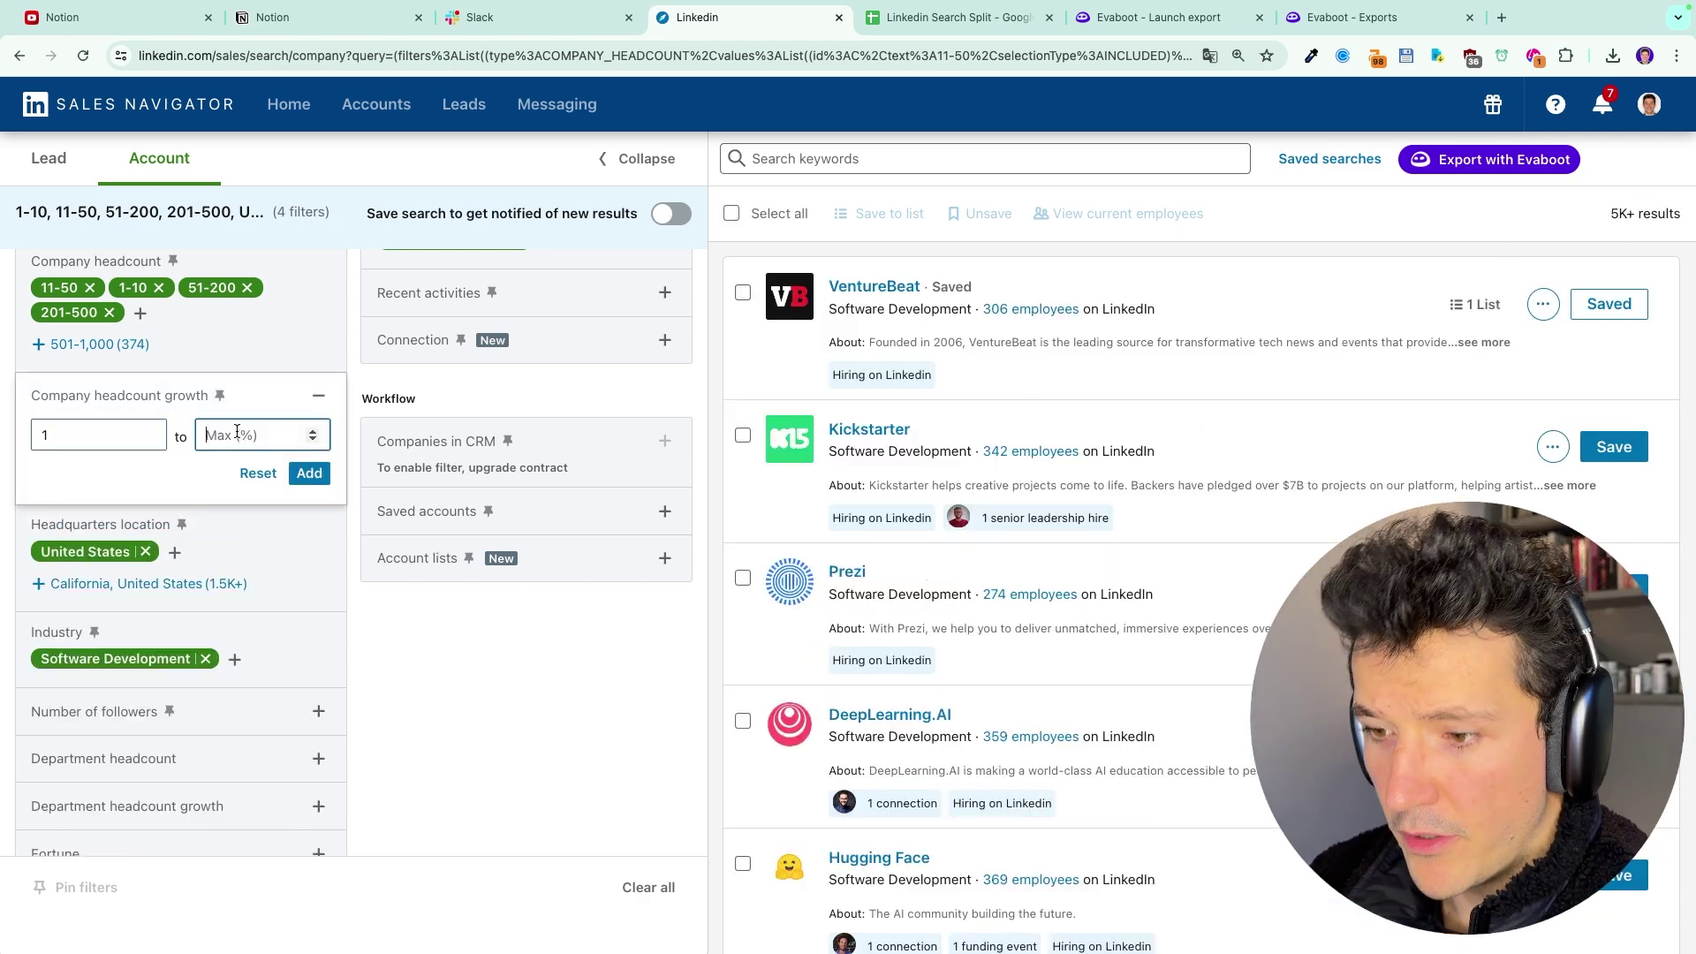
type("5")
left_click(309, 474)
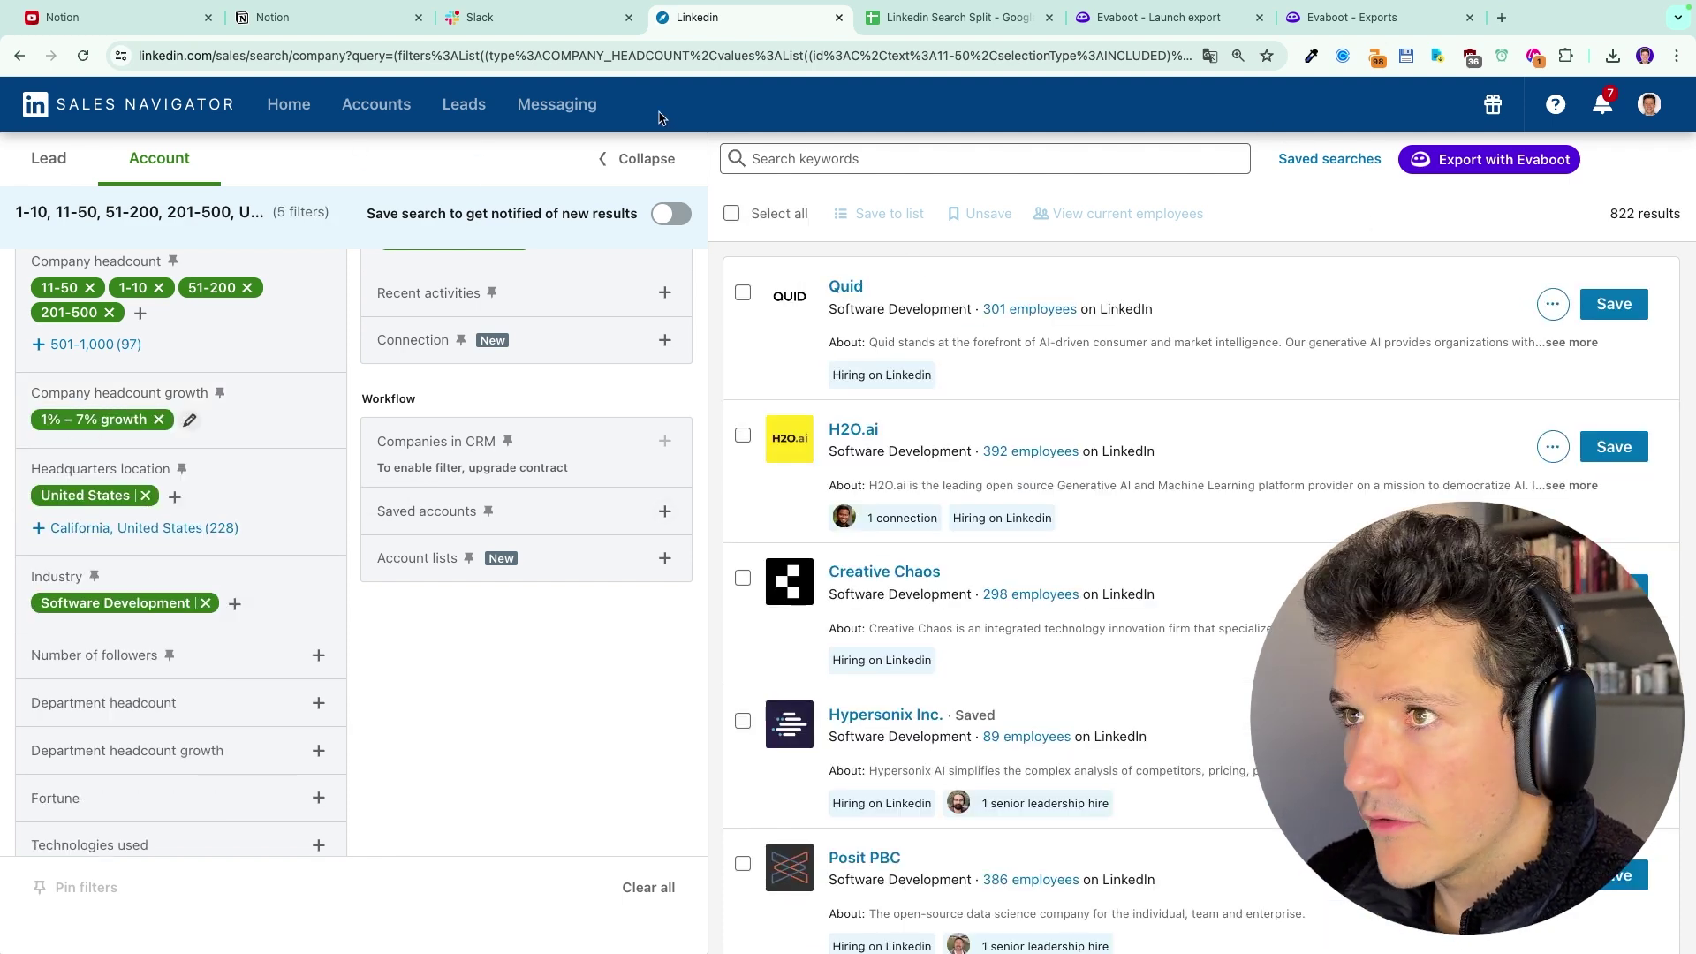
- Copy the 1% to 7% search URL into cell A6 of the sheet
left_click(678, 62)
left_click(875, 15)
left_click(87, 321)
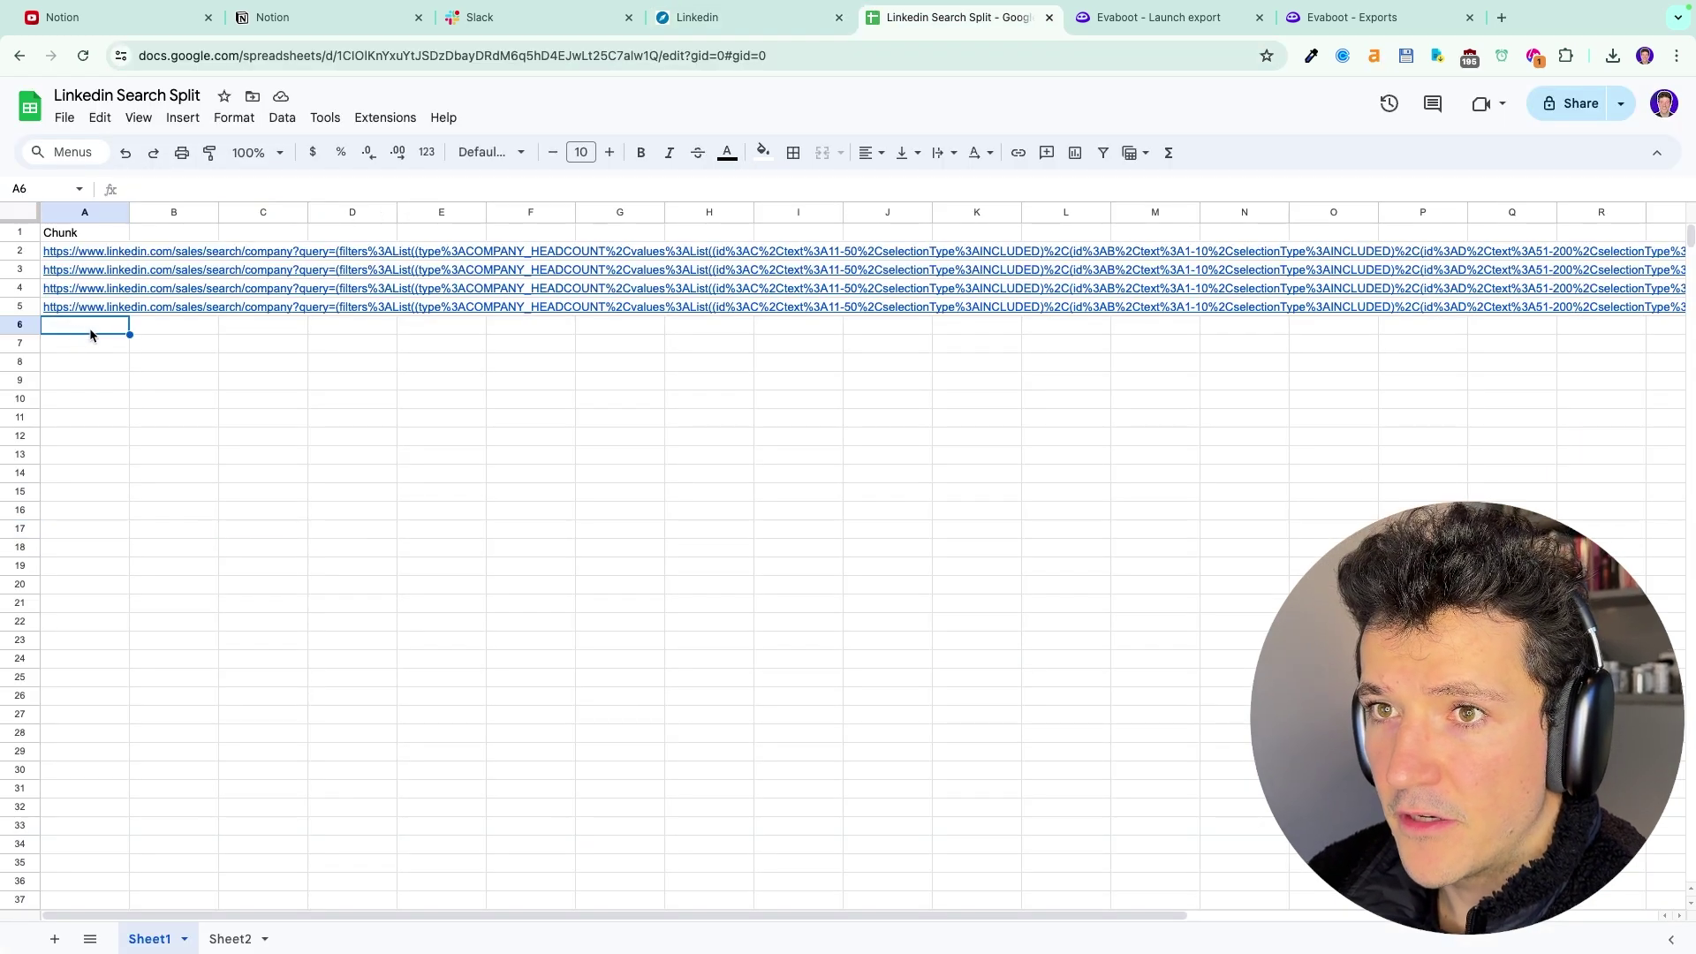
key("ctrl+v")
left_click(506, 422)
left_click(706, 17)
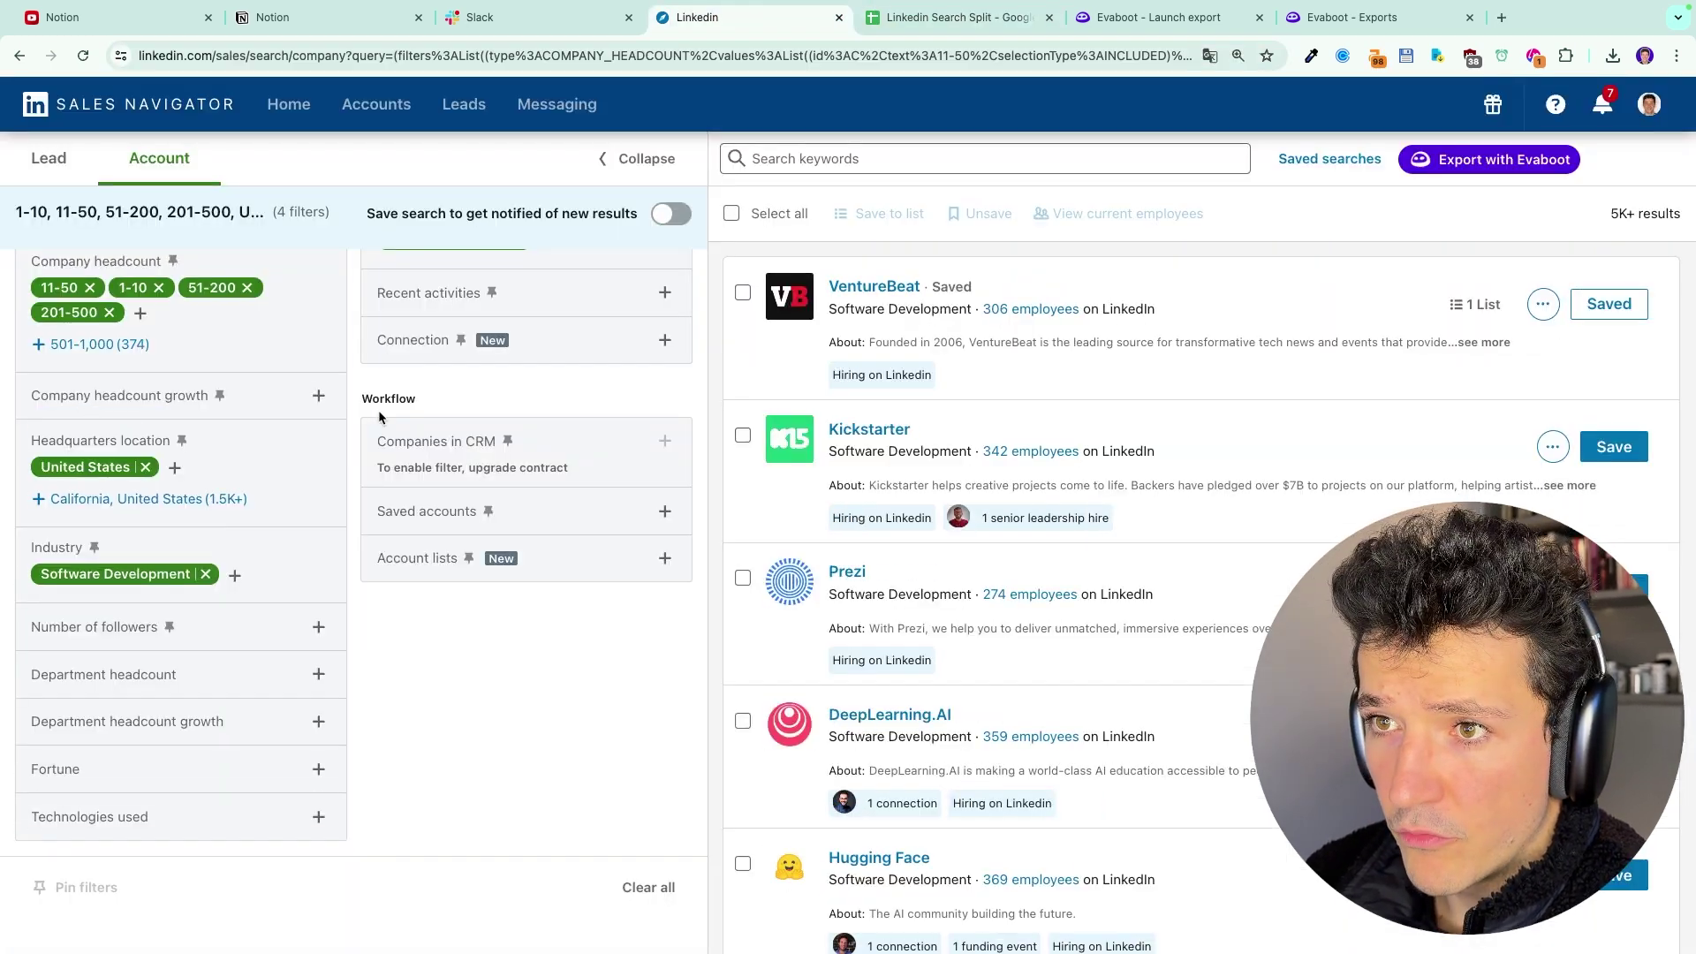
- Remove the 1% to 7% growth filter and enter 8 as the new minimum
left_click(318, 394)
left_click(89, 434)
type("8")
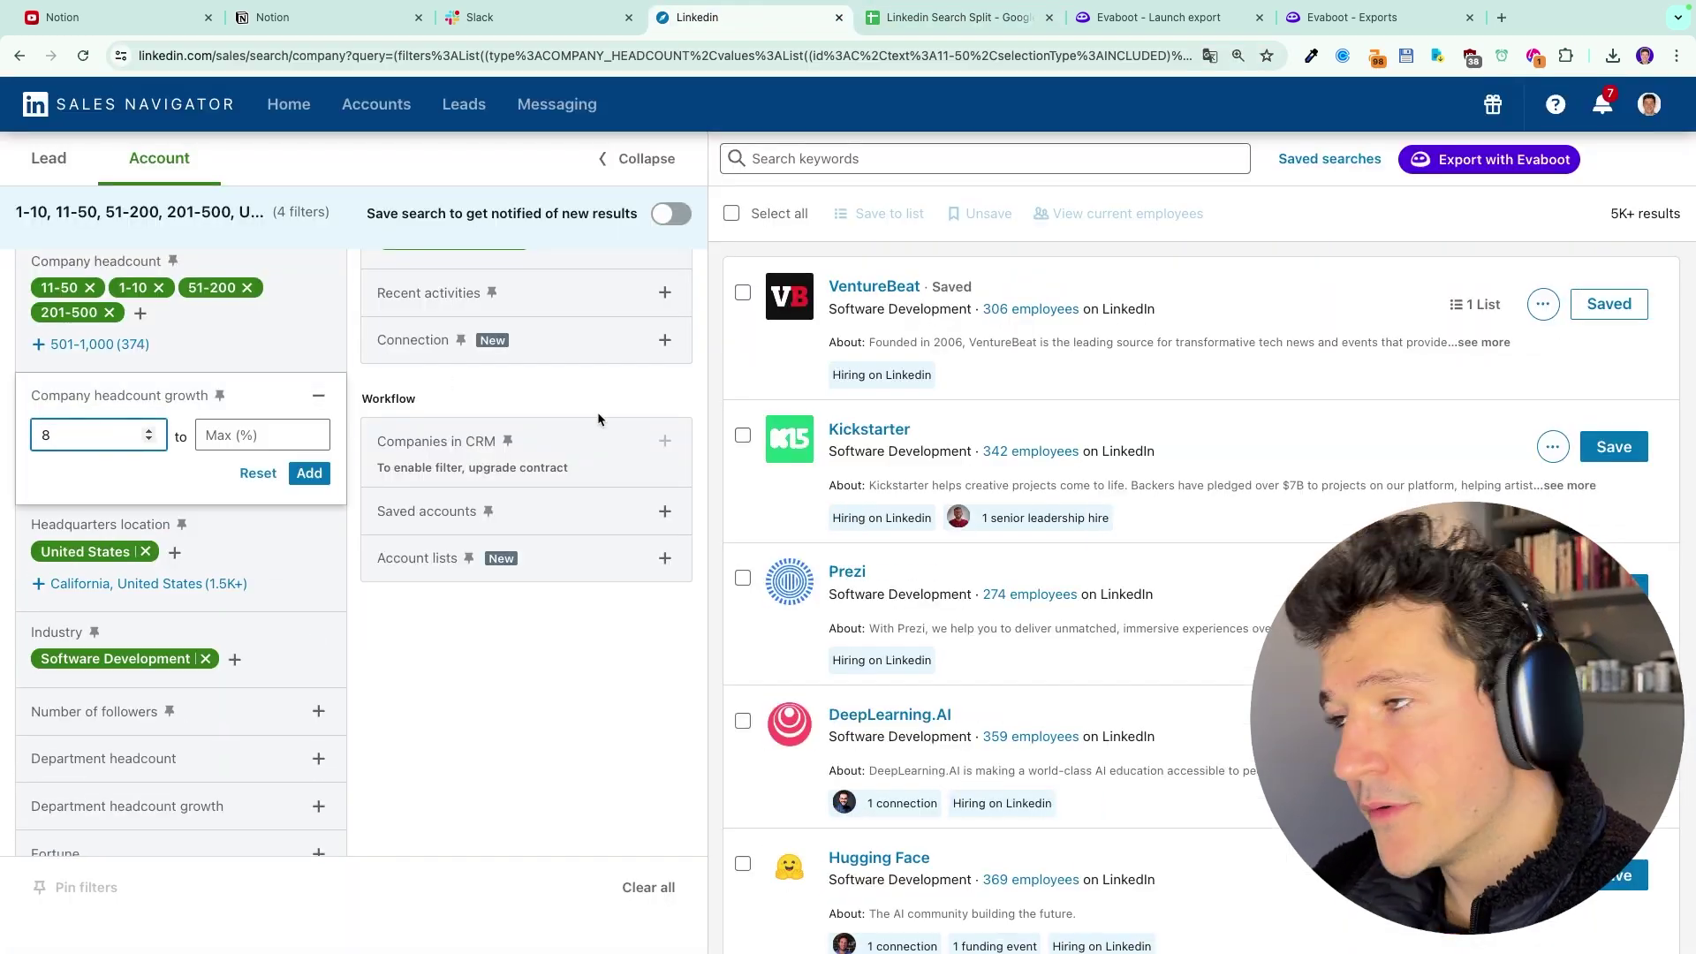